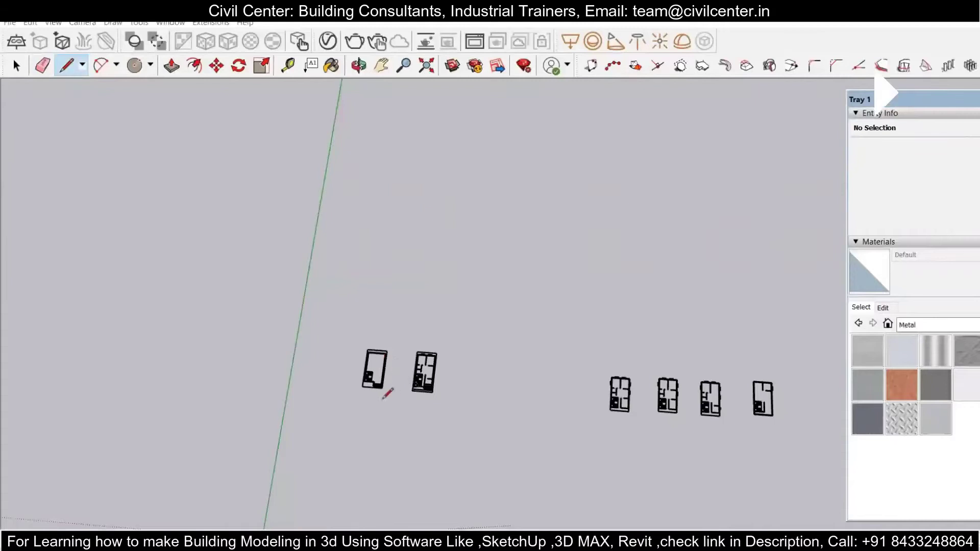
scroll(275, 319, "down", 2)
middle_click_drag(509, 301, 379, 274, "shift")
scroll(379, 276, "up", 3)
scroll(483, 443, "up", 1)
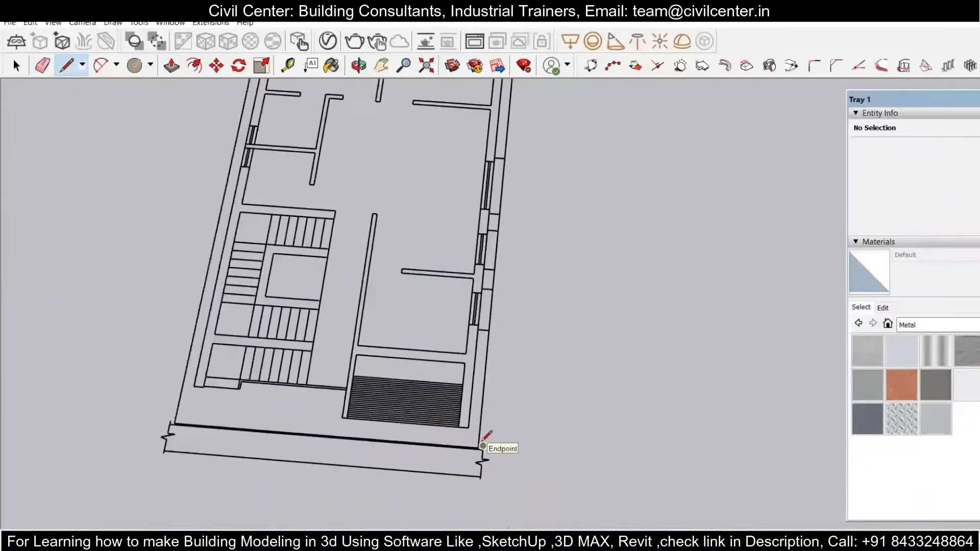
scroll(480, 443, "up", 1)
left_click(468, 427)
left_click(458, 426)
scroll(463, 423, "down", 2)
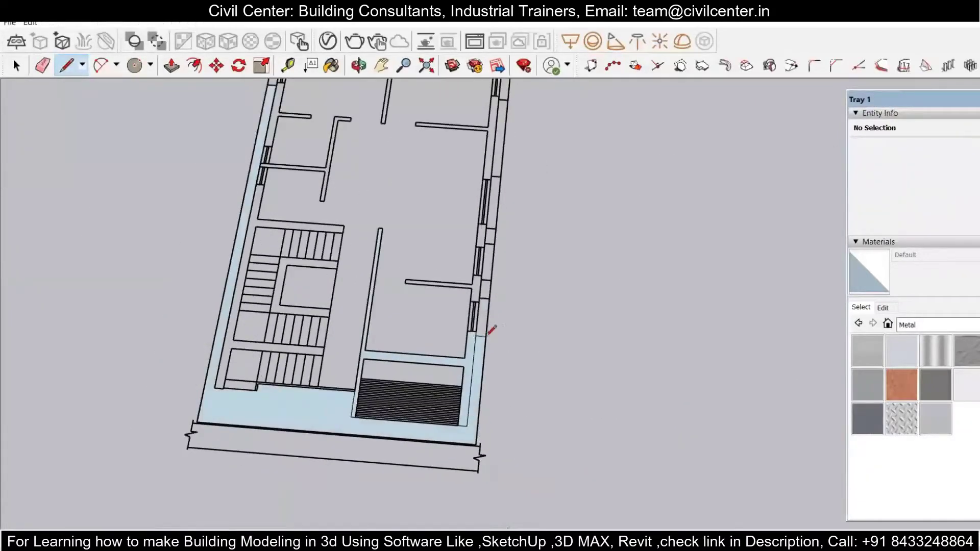
scroll(405, 234, "down", 2)
middle_click_drag(404, 234, 377, 413, "shift")
scroll(300, 233, "up", 6)
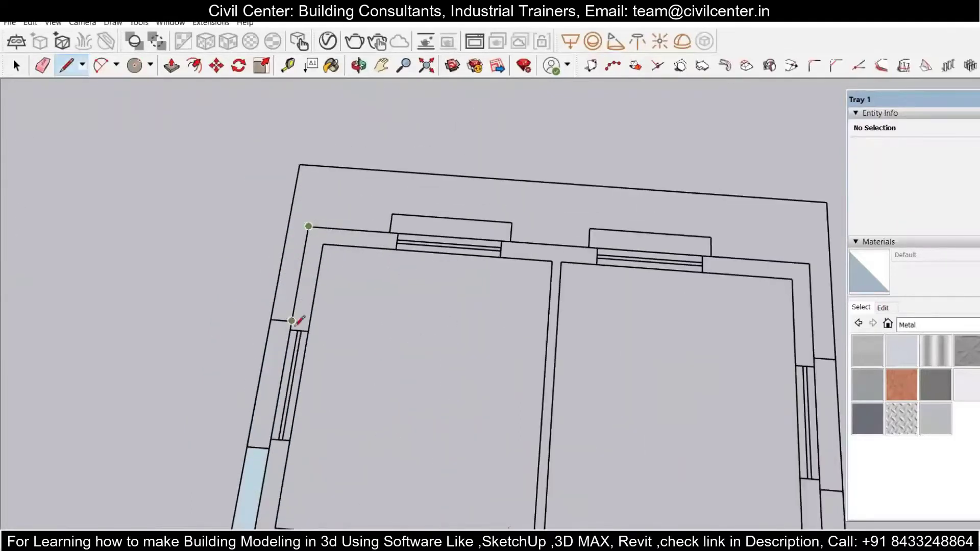
scroll(311, 224, "down", 4)
scroll(284, 247, "up", 7)
scroll(460, 212, "down", 3)
scroll(475, 231, "down", 3)
key("space")
middle_click_drag(387, 189, 419, 206)
scroll(434, 230, "down", 3)
middle_click_drag(520, 457, 442, 394, "shift")
scroll(391, 449, "up", 5)
key("ctrl+z")
Step: Erase the road lines and break marks in front of the detailed floor plan
key("e")
left_click(324, 468)
left_click_drag(210, 442, 211, 468)
left_click_drag(206, 465, 208, 434)
left_click(212, 430)
left_click_drag(646, 465, 646, 435)
Step: Erase the site boundary line behind the floor plan, including its segments around the two rear corners
scroll(490, 440, "down", 2)
scroll(489, 267, "down", 1)
middle_click_drag(477, 205, 472, 321, "shift")
scroll(428, 134, "up", 2)
left_click_drag(431, 141, 439, 163)
left_click_drag(615, 164, 677, 167)
left_click_drag(350, 189, 286, 207)
Step: Erase the boundary segment between the window projections on the side wall opposite the staircase
scroll(278, 210, "down", 2)
middle_click_drag(321, 393, 351, 280, "shift")
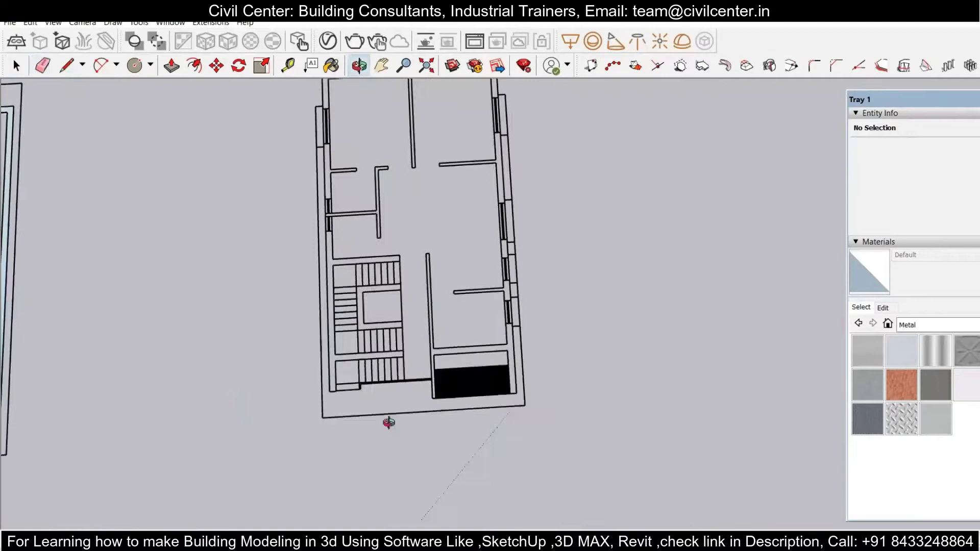
middle_click_drag(389, 422, 405, 461, "shift")
scroll(425, 146, "up", 4)
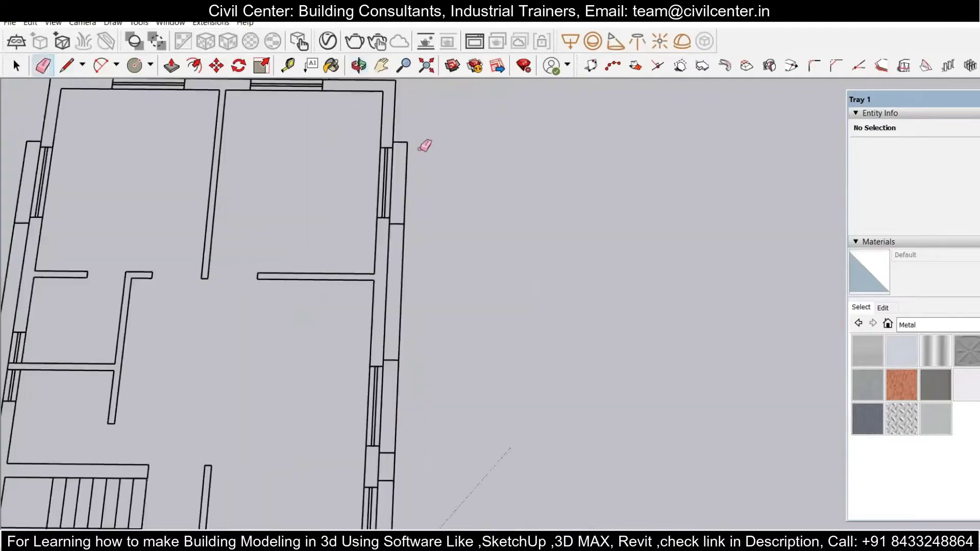
scroll(403, 275, "down", 1)
middle_click_drag(395, 244, 409, 162, "shift")
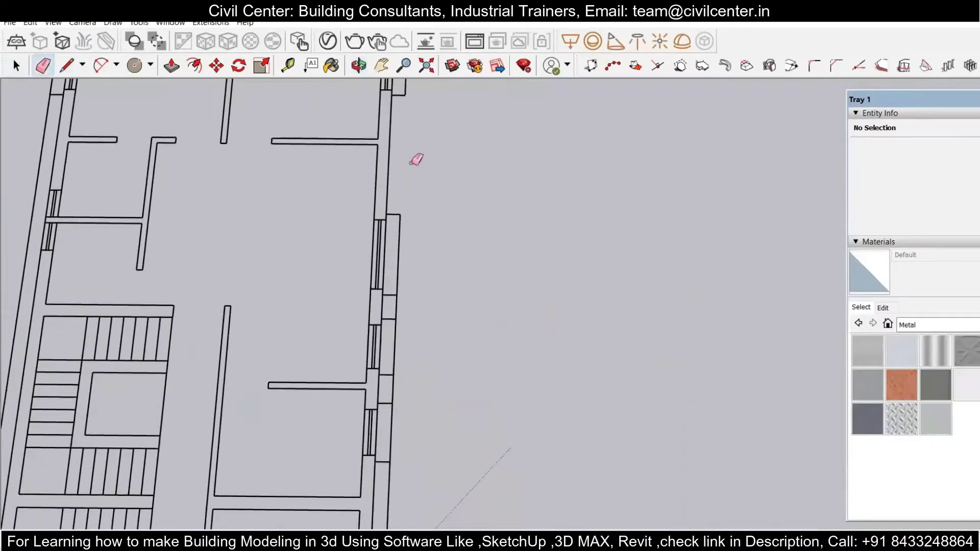
Step: Erase the leftover boundary line beside the neighbouring open plan that contains only the staircase and ramp
scroll(416, 160, "down", 2)
middle_click_drag(227, 236, 409, 250, "shift")
scroll(346, 205, "down", 5)
scroll(148, 275, "up", 3)
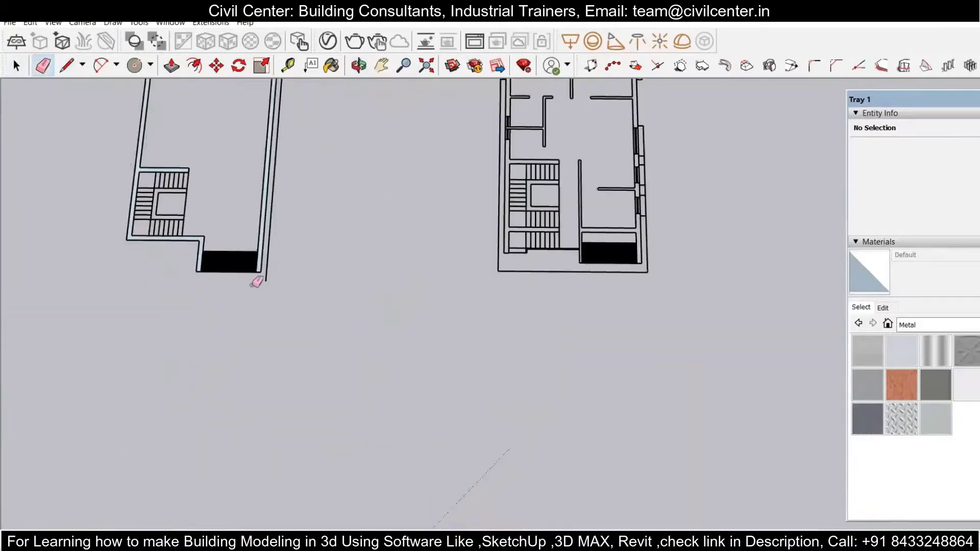
scroll(301, 184, "down", 5)
scroll(286, 259, "up", 6)
scroll(182, 274, "down", 3)
scroll(545, 208, "up", 2)
mouse_move(427, 227)
middle_mouse_down()
mouse_move(416, 352)
mouse_move(607, 240)
mouse_move(499, 214)
mouse_move(509, 422)
middle_mouse_up()
scroll(617, 314, "up", 5)
scroll(618, 313, "down", 8)
scroll(639, 252, "up", 5)
scroll(640, 252, "down", 8)
scroll(306, 306, "up", 6)
scroll(377, 380, "up", 3)
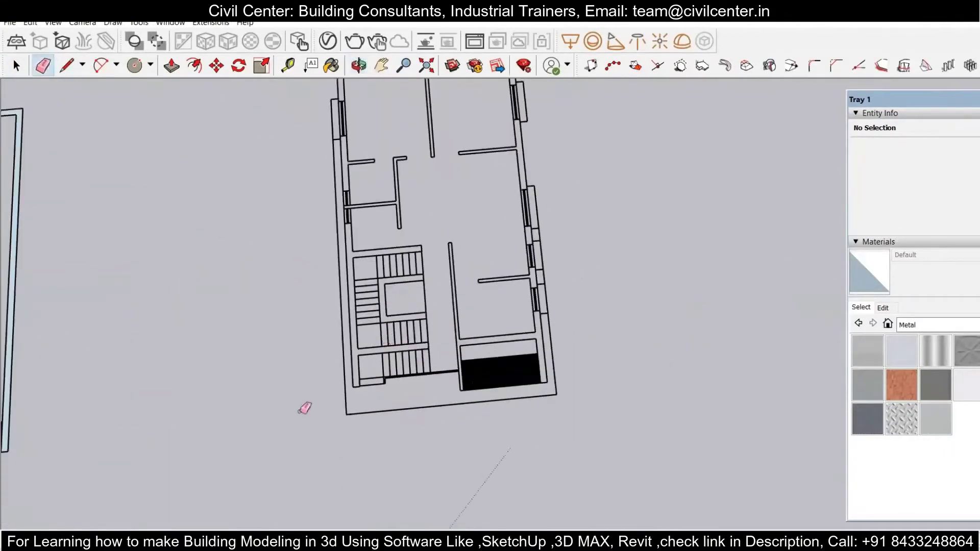
Step: Erase the detailed plan's remaining side and front boundary lines and the window projections on the wall opposite the staircase
middle_click_drag(341, 255, 383, 353, "shift")
left_click_drag(578, 305, 576, 285)
scroll(575, 237, "up", 5)
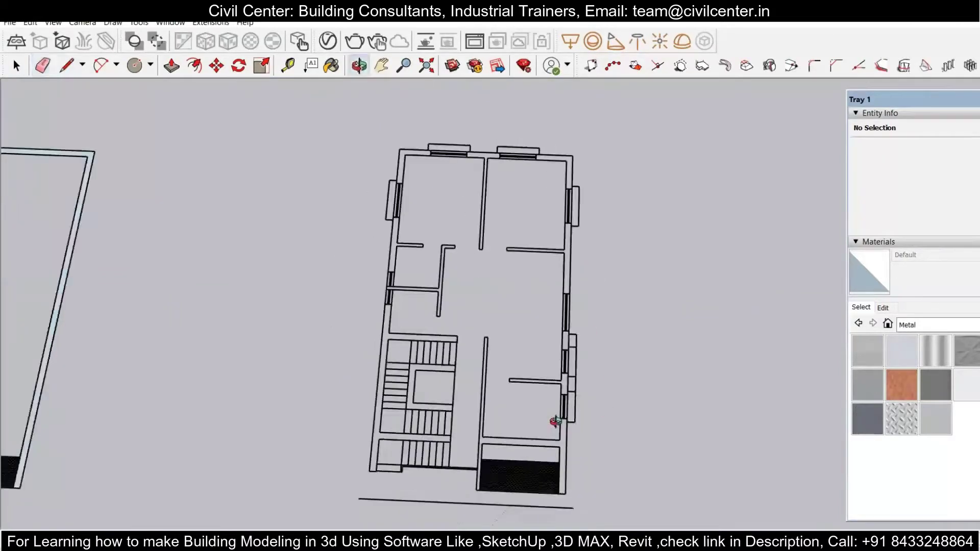
left_click_drag(565, 424, 579, 337)
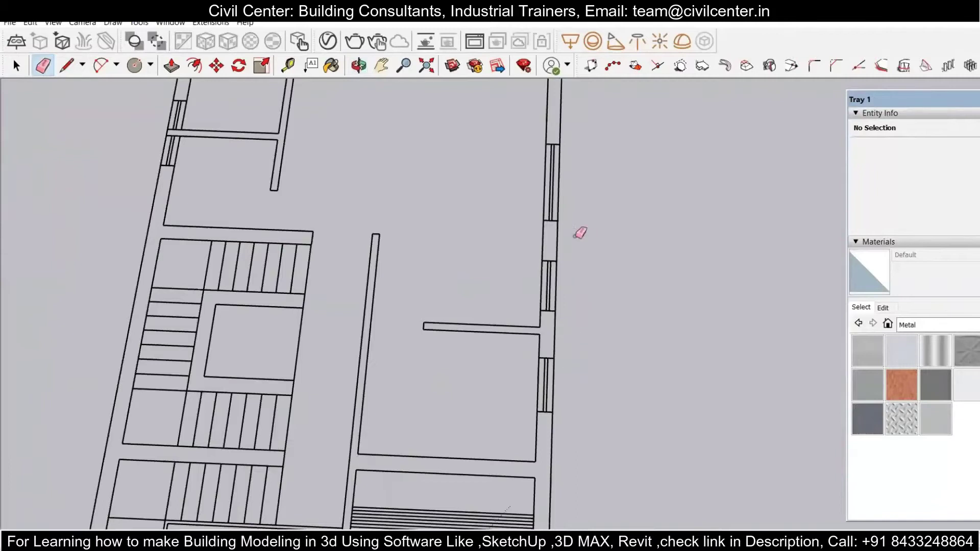
scroll(580, 233, "down", 5)
scroll(587, 148, "up", 3)
scroll(571, 157, "down", 3)
left_click_drag(490, 315, 488, 317)
Step: Inspect the other floor plans and the cleaned plan's front staircase area for leftover lines
scroll(485, 314, "down", 3)
mouse_move(368, 299)
middle_mouse_down("shift")
mouse_move(308, 286)
mouse_move(51, 326)
middle_mouse_up("shift")
middle_click_drag(751, 435, 628, 399, "shift")
scroll(608, 336, "up", 5)
scroll(607, 336, "down", 4)
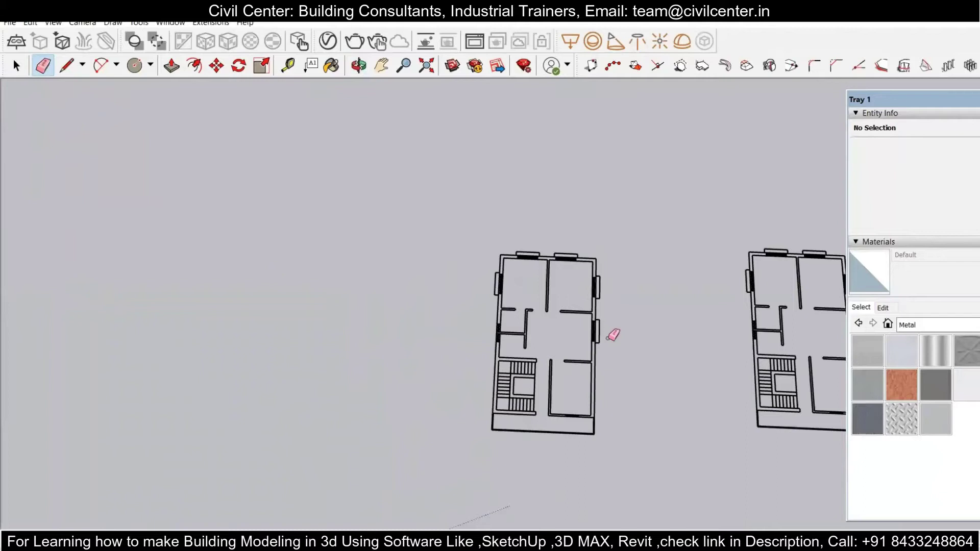
scroll(583, 278, "down", 3)
scroll(330, 255, "up", 3)
scroll(216, 325, "down", 3)
scroll(102, 300, "up", 2)
scroll(449, 402, "up", 5)
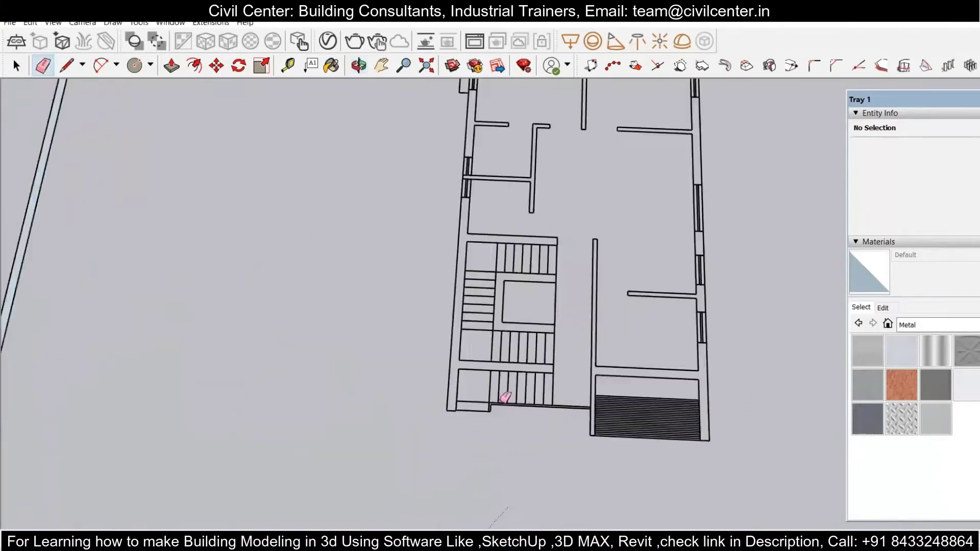
scroll(451, 412, "down", 3)
scroll(493, 394, "up", 3)
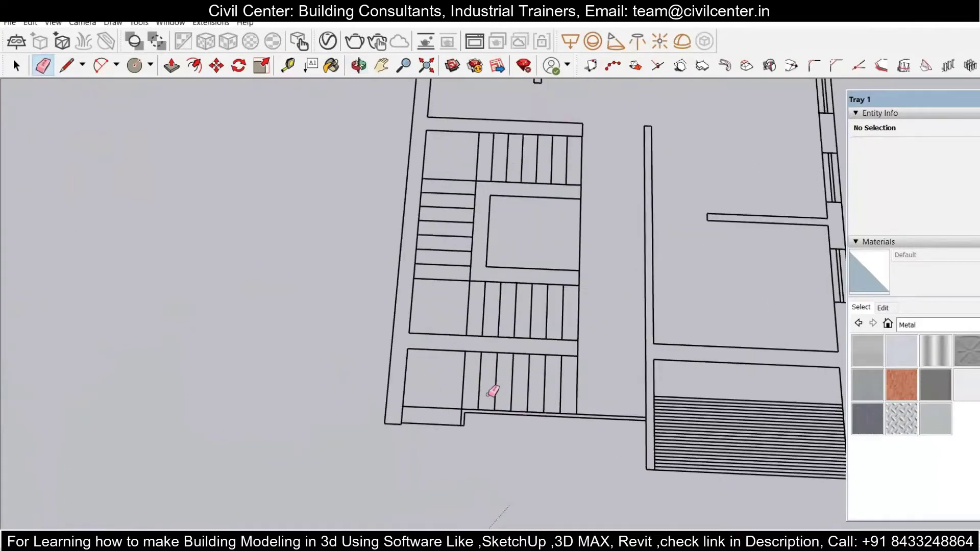
scroll(403, 304, "down", 5)
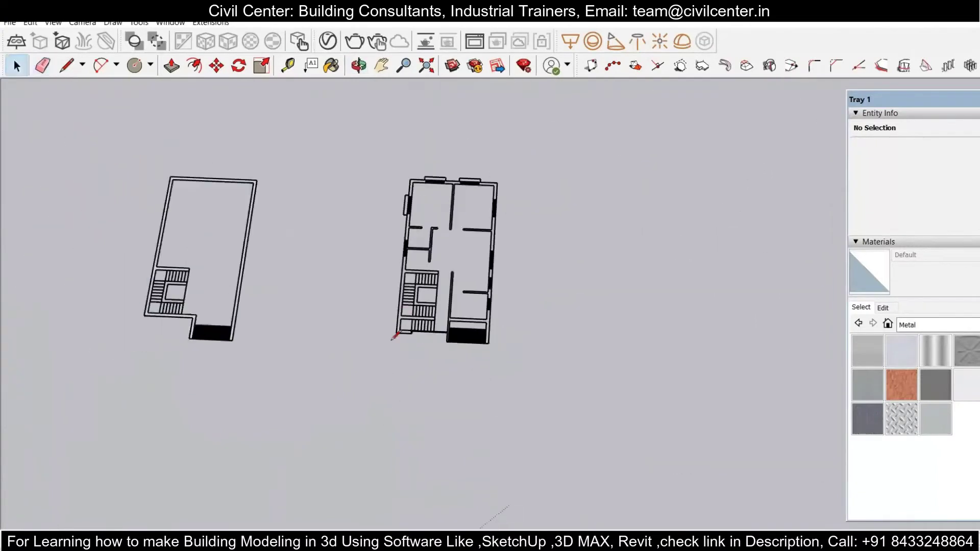
Step: Trace wall and window edges with the Line tool at the staircase-side front corner and the rear wall to form faces
scroll(410, 332, "up", 5)
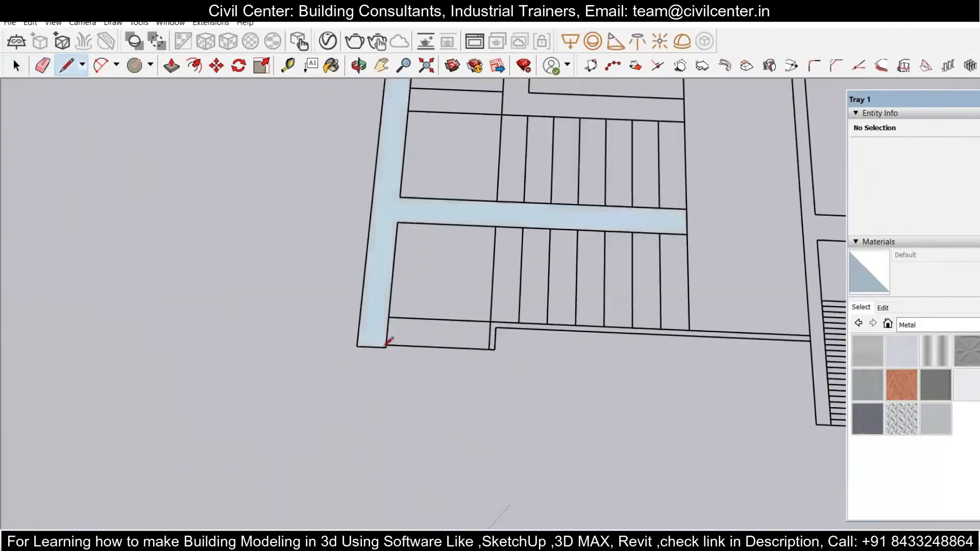
scroll(387, 339, "down", 5)
scroll(235, 146, "up", 6)
left_click(229, 142)
scroll(269, 153, "down", 5)
scroll(305, 102, "up", 5)
left_click(309, 139)
scroll(309, 138, "down", 5)
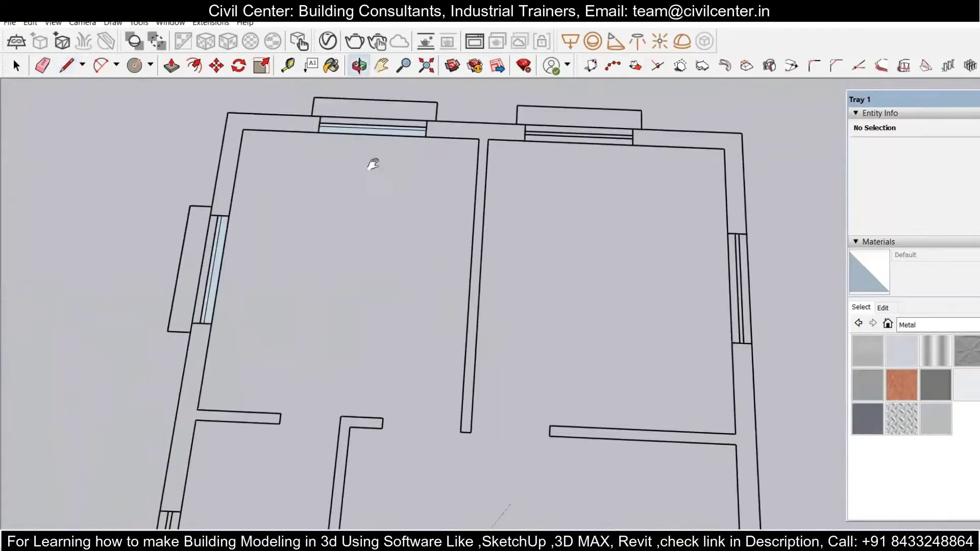
Step: Erase the glazing lines inside the rear room's staircase-side window and the two rear-wall windows
scroll(357, 194, "up", 3)
key("e")
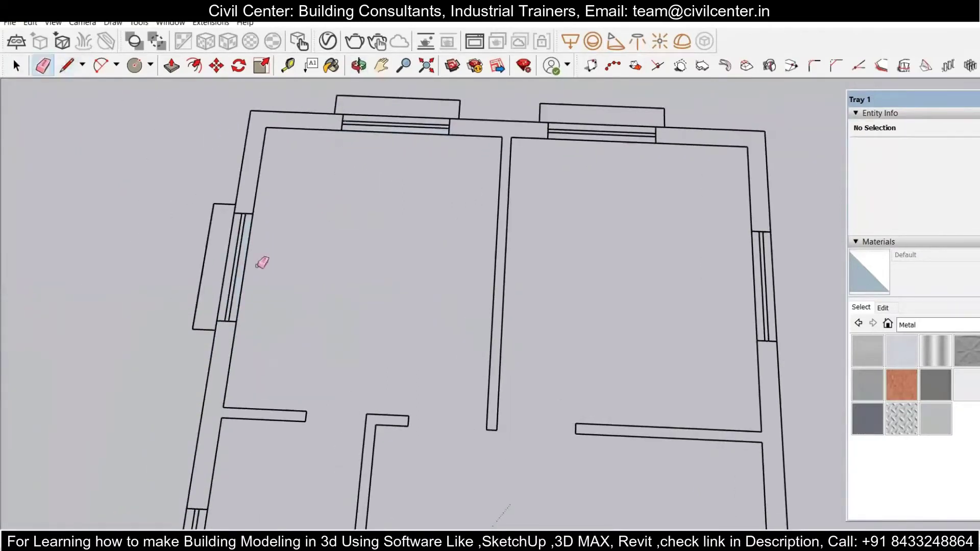
scroll(252, 267, "up", 4)
left_click(217, 268)
left_click(223, 269)
scroll(230, 232, "down", 5)
scroll(332, 158, "up", 6)
left_click_drag(327, 178, 334, 164)
scroll(360, 184, "down", 4)
left_click_drag(635, 191, 623, 186)
Step: Erase the glazing lines inside the windows along the side wall opposite the staircase
scroll(623, 187, "down", 4)
scroll(689, 245, "up", 5)
left_click_drag(674, 280, 659, 278)
scroll(556, 238, "down", 6)
scroll(584, 438, "up", 4)
left_click_drag(591, 346, 572, 329)
scroll(568, 320, "down", 4)
scroll(563, 439, "up", 5)
left_click_drag(558, 240, 548, 250)
scroll(548, 255, "down", 4)
scroll(554, 352, "up", 5)
left_click_drag(552, 316, 528, 281)
Step: Erase the glazing lines inside the two small staircase-side window openings on either side of the partition wall
scroll(524, 271, "down", 6)
scroll(348, 134, "up", 6)
scroll(319, 143, "up", 5)
left_click_drag(368, 171, 400, 181)
scroll(360, 339, "down", 4)
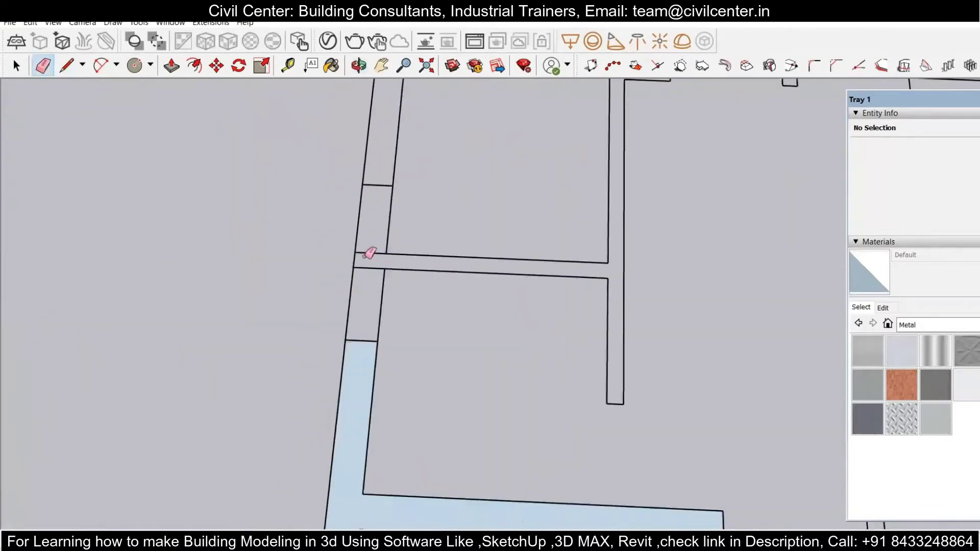
scroll(468, 274, "up", 4)
scroll(352, 221, "down", 1)
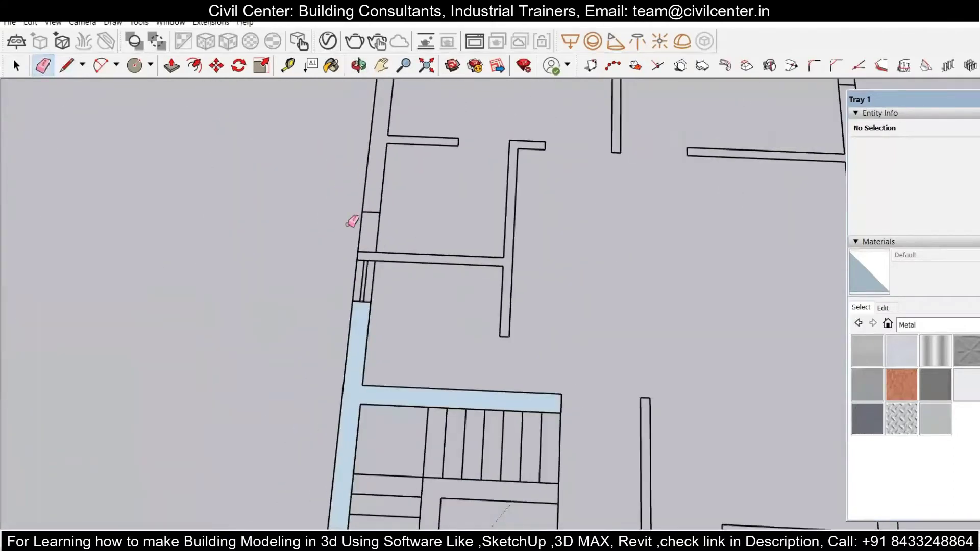
scroll(397, 237, "down", 3)
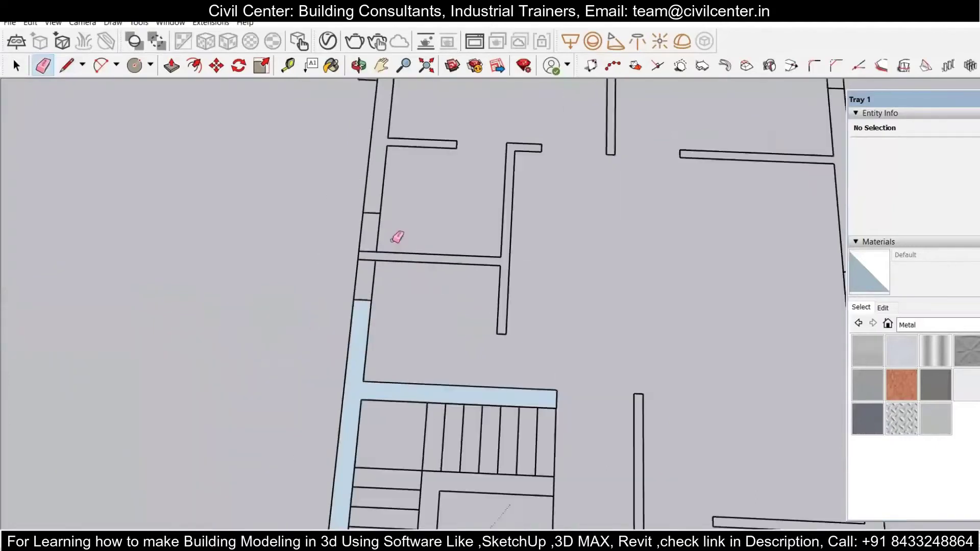
Step: Erase the glazing lines inside the side-wall window openings of another floor plan
scroll(393, 238, "down", 8)
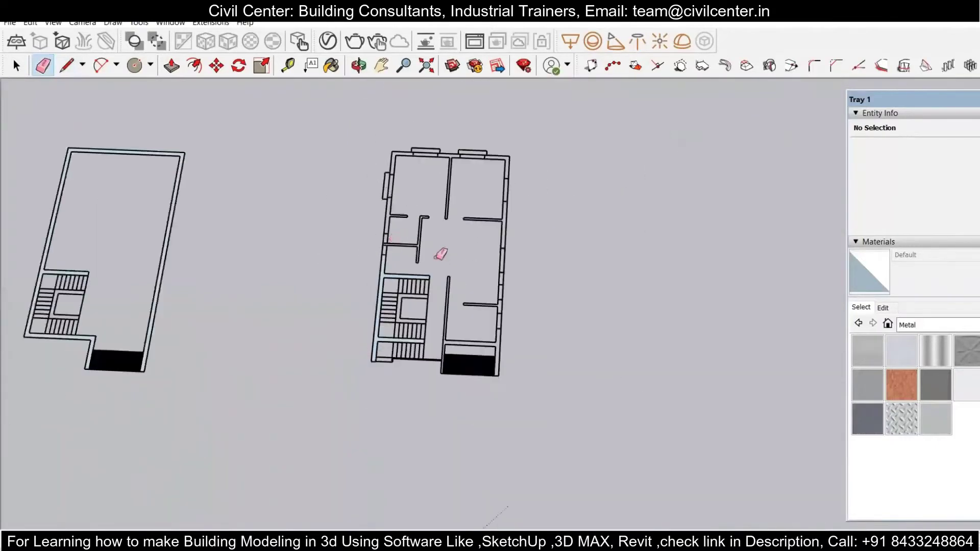
scroll(275, 318, "up", 5)
scroll(275, 318, "up", 6)
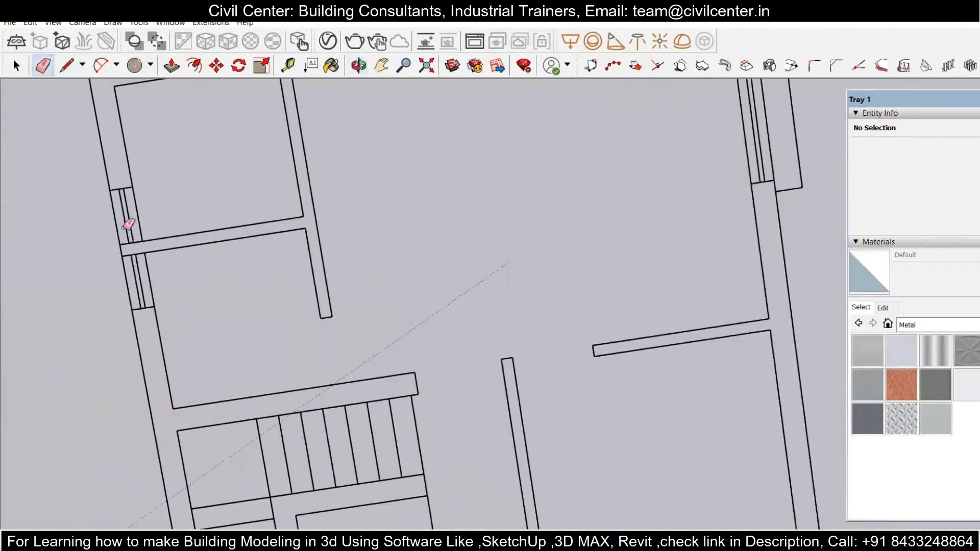
scroll(329, 413, "down", 4)
scroll(329, 414, "up", 5)
scroll(316, 350, "down", 5)
scroll(323, 339, "up", 4)
scroll(389, 317, "down", 1)
scroll(388, 303, "up", 5)
scroll(374, 201, "down", 5)
scroll(317, 158, "up", 4)
scroll(201, 172, "down", 4)
scroll(209, 173, "up", 3)
scroll(151, 255, "down", 4)
scroll(204, 281, "up", 4)
scroll(232, 263, "down", 6)
scroll(429, 157, "down", 2)
Step: Erase the glazing lines inside the two rear-wall windows of the tilted floor plan, undoing any mistaken erasure
scroll(251, 225, "up", 7)
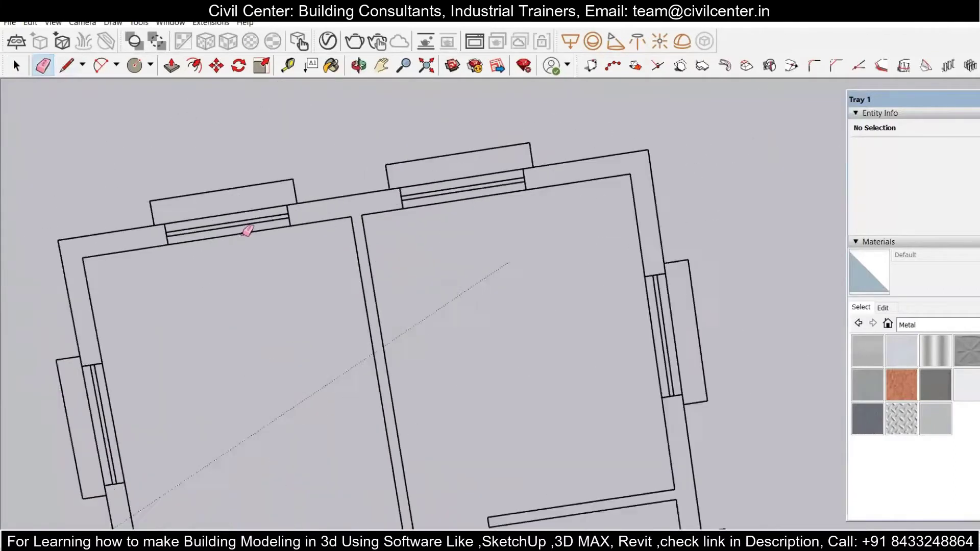
scroll(101, 306, "down", 3)
scroll(114, 409, "up", 6)
scroll(376, 215, "down", 3)
scroll(417, 301, "up", 4)
scroll(418, 308, "down", 4)
scroll(404, 407, "up", 4)
scroll(400, 339, "down", 5)
scroll(561, 184, "up", 6)
left_click_drag(639, 171, 732, 136)
key("ctrl+z")
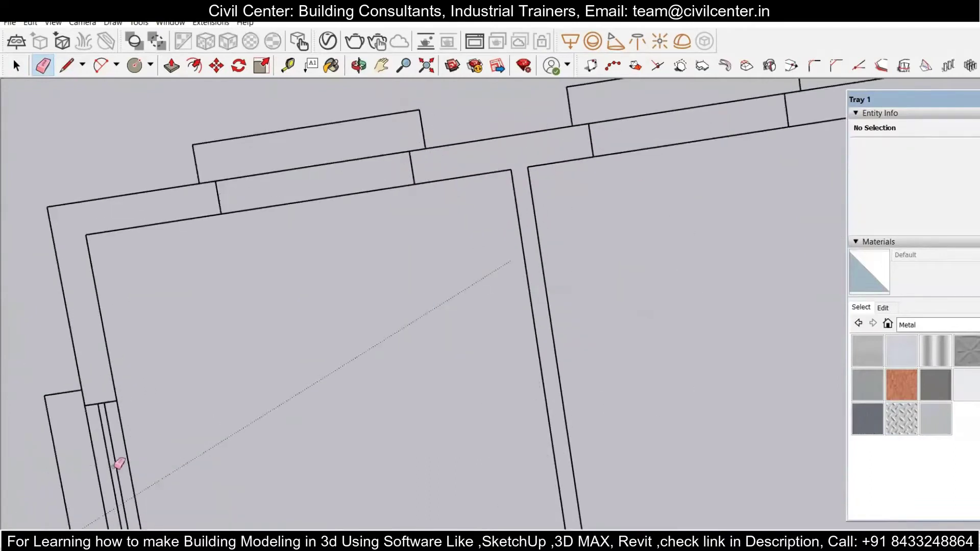
Step: Erase the glazing lines inside the small side windows flanking the partition wall, undoing any mistaken erasure
scroll(131, 393, "down", 4)
scroll(282, 424, "up", 5)
scroll(282, 389, "down", 5)
scroll(224, 358, "up", 8)
left_click_drag(218, 256, 240, 254)
left_click_drag(234, 375, 259, 374)
key("ctrl+z")
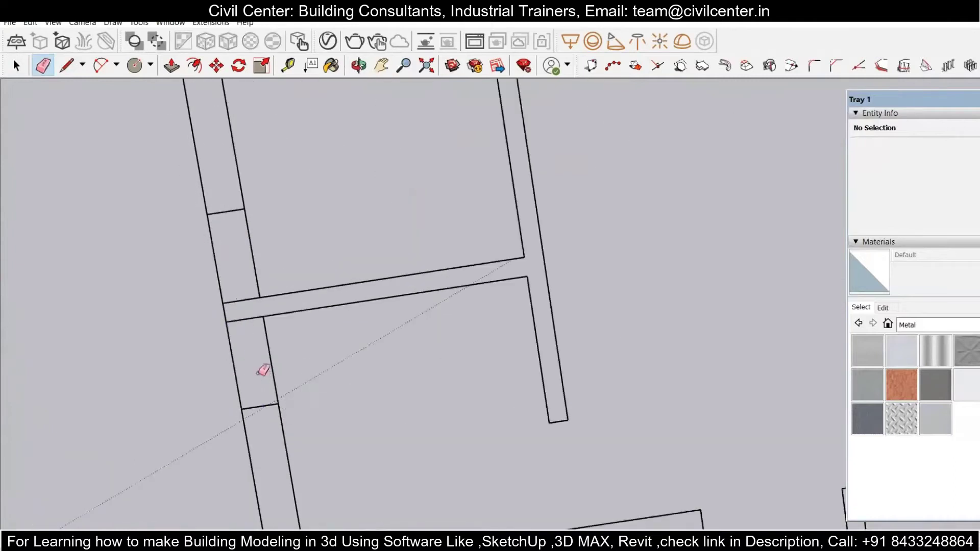
Step: Erase the remaining glazing lines inside the side-wall openings of the floor plan
scroll(382, 339, "down", 5)
scroll(328, 376, "up", 5)
scroll(328, 372, "down", 4)
scroll(340, 394, "up", 4)
left_click_drag(335, 397, 347, 411)
scroll(310, 370, "down", 6)
scroll(632, 164, "up", 5)
left_click_drag(626, 188, 648, 190)
scroll(630, 190, "down", 6)
scroll(612, 253, "up", 5)
scroll(614, 253, "down", 7)
Step: Reverse the wall face of the parking floor plan so its front side faces up
middle_click_drag(399, 352, 411, 121)
scroll(386, 303, "up", 8)
middle_click_drag(361, 296, 320, 374)
scroll(356, 368, "down", 1)
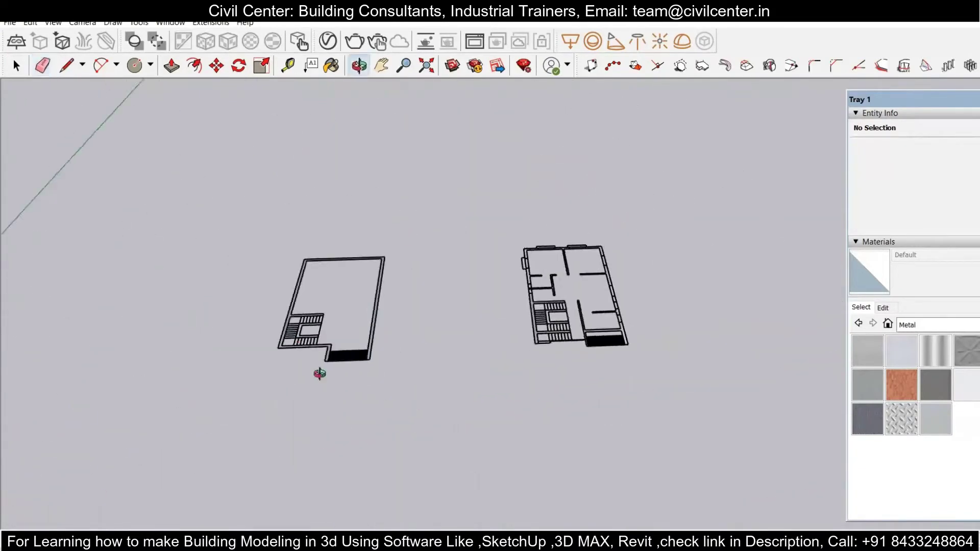
scroll(357, 335, "up", 4)
right_click(408, 422)
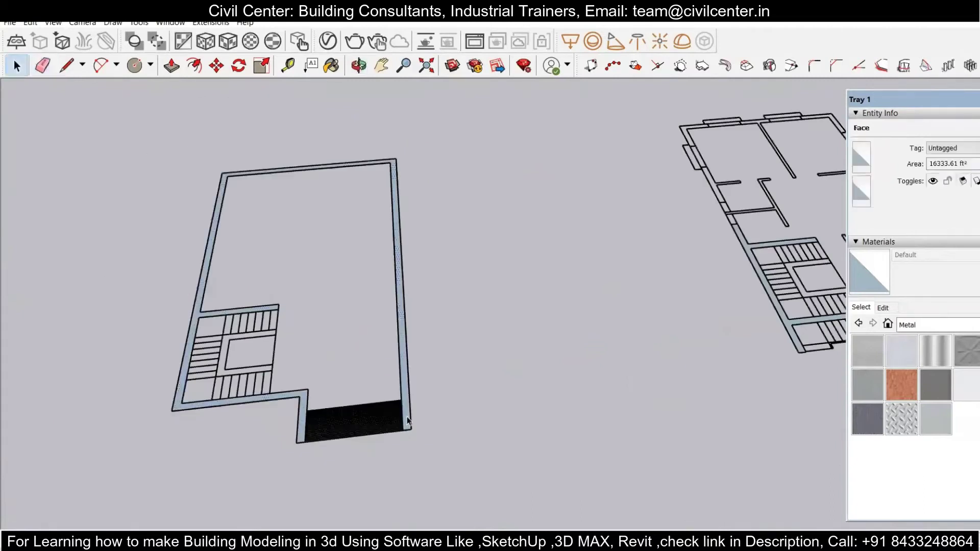
left_click(465, 330)
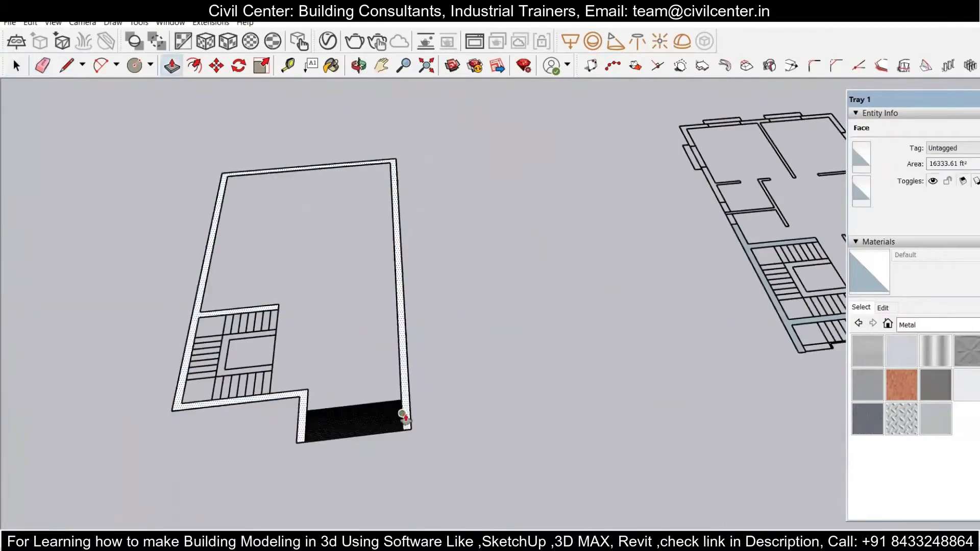
Step: Try to extrude the parking plan's wall face upward with Push/Pull
scroll(404, 416, "up", 6)
left_click(408, 427)
scroll(360, 223, "down", 3)
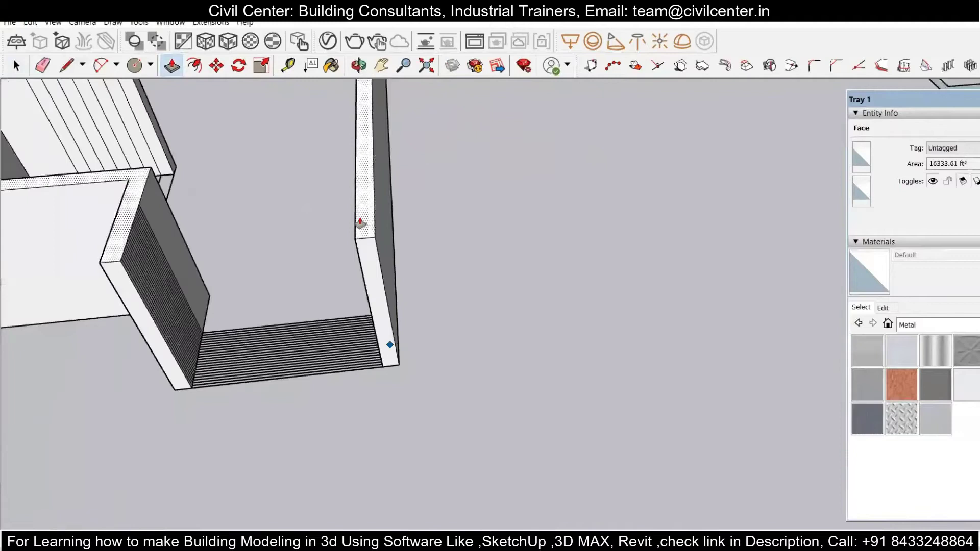
key("Return")
scroll(378, 239, "down", 5)
middle_click_drag(378, 240, 403, 365)
scroll(368, 278, "up", 7)
middle_click_drag(369, 278, 421, 302)
Step: Start the Tape Measure tool for checking the parking floor plan's dimensions
key("t")
scroll(421, 262, "down", 5)
middle_click_drag(418, 249, 437, 308)
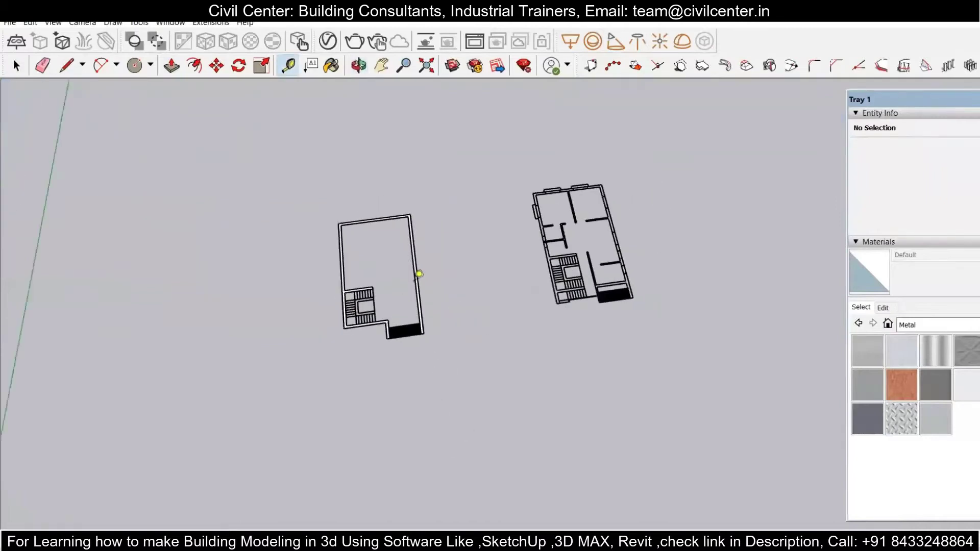
scroll(446, 261, "up", 4)
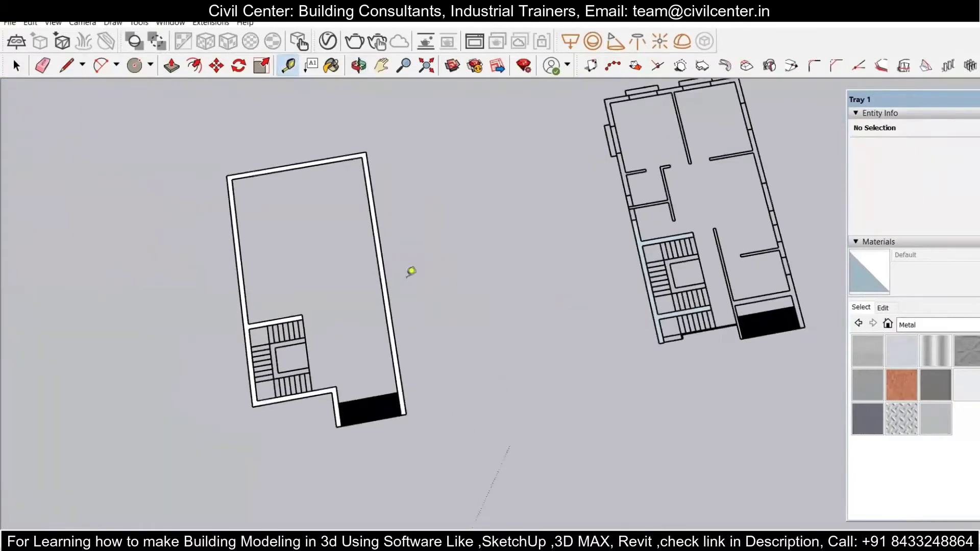
scroll(344, 281, "down", 6)
Step: Switch to File Explorer and open the client's basement plan PDF from the sketchup doc folder on the Desktop
mouse_move(633, 493)
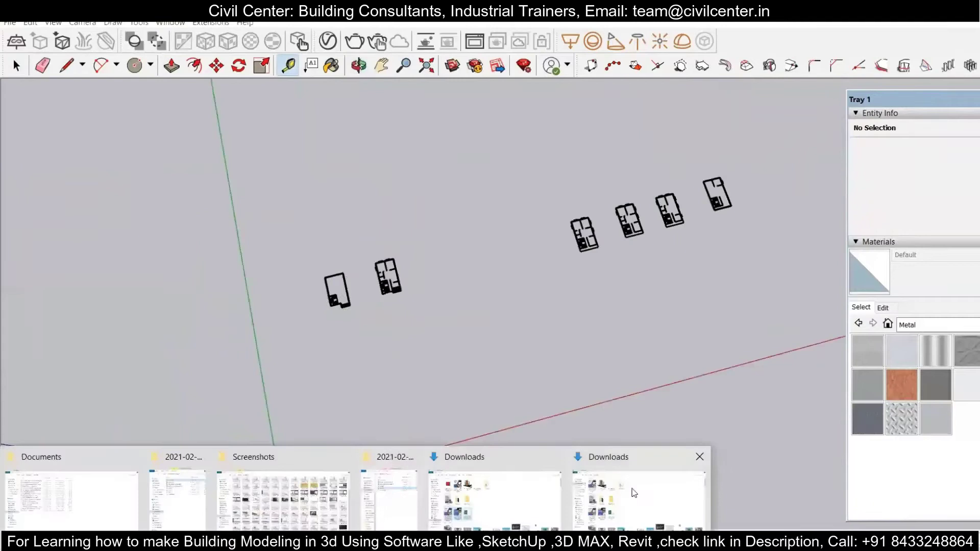
left_click(388, 497)
left_click(258, 98)
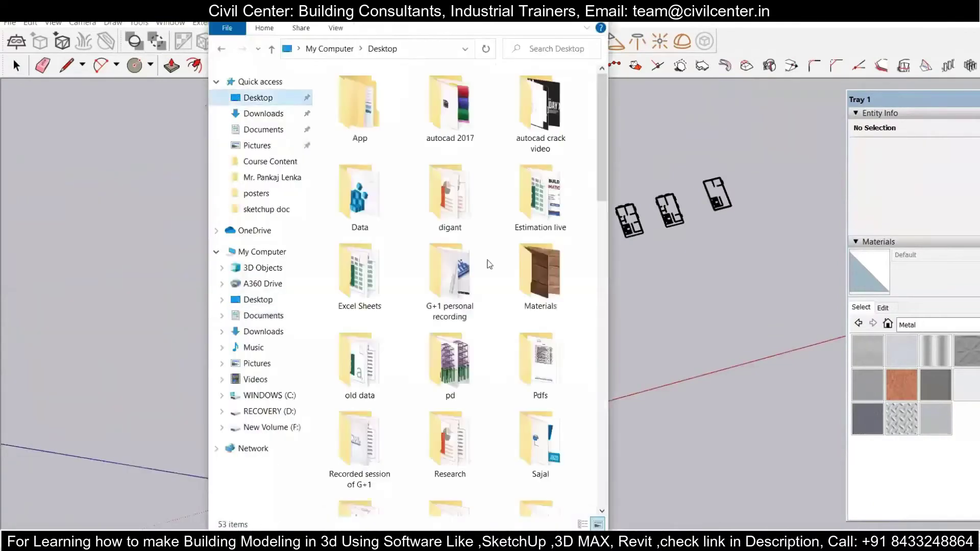
scroll(490, 321, "down", 6)
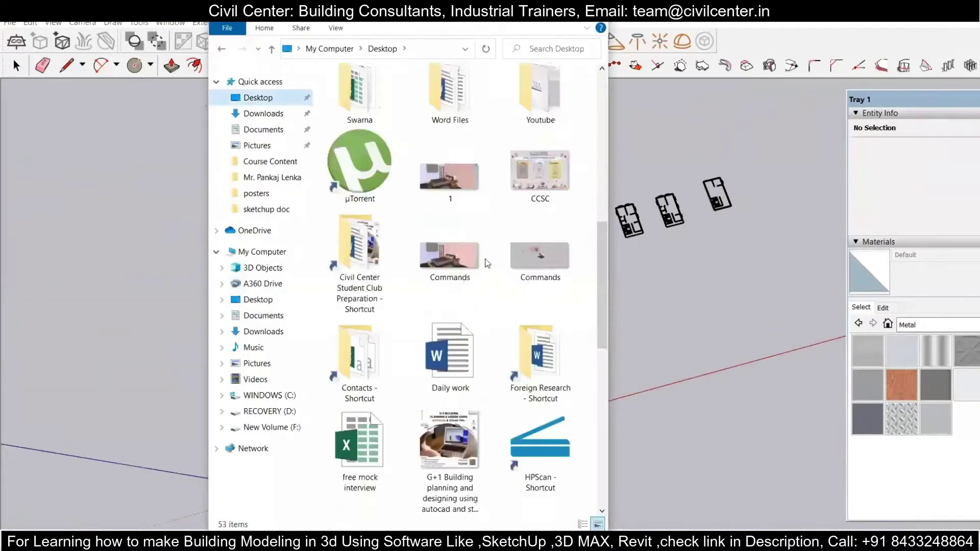
scroll(488, 266, "up", 2)
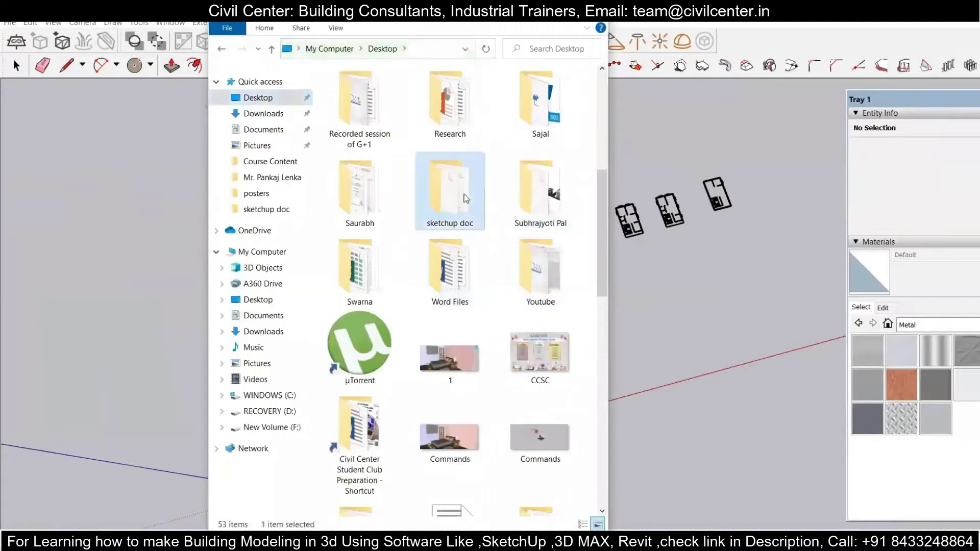
double_click(449, 192)
double_click(546, 201)
double_click(437, 105)
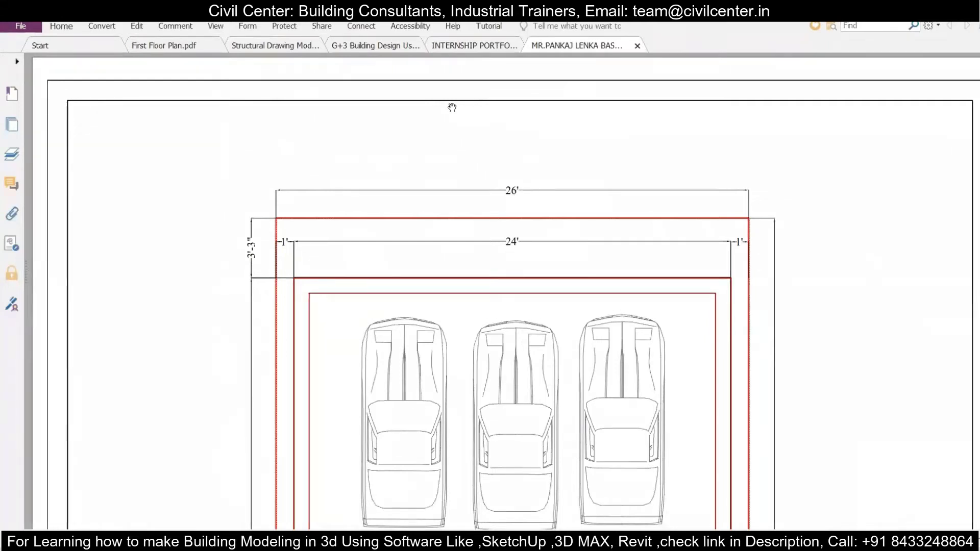
Step: Close First Floor Plan.pdf and the three other unrelated documents, keeping only the client's basement plan open
scroll(553, 208, "down", 15)
scroll(663, 286, "up", 8)
scroll(694, 286, "up", 5)
left_click(193, 48)
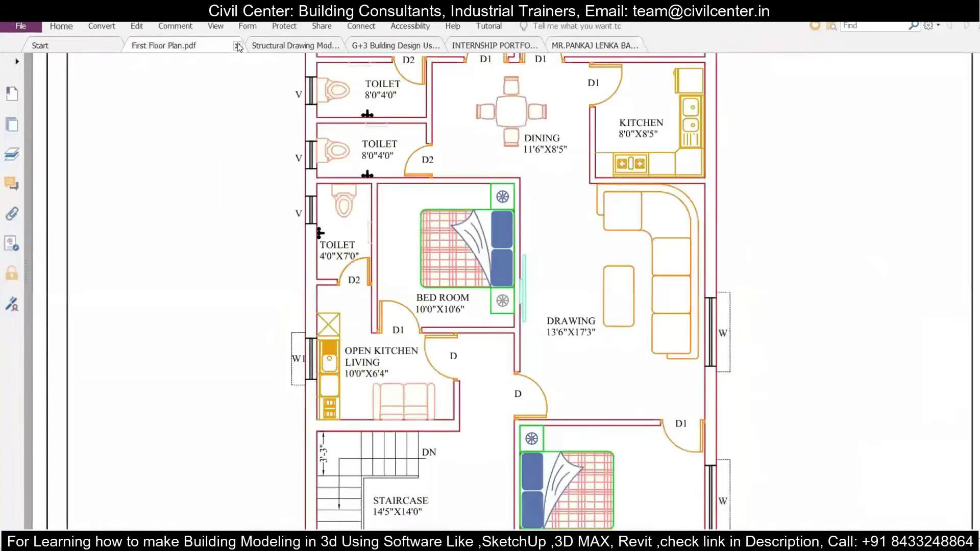
left_click(238, 46)
left_click(238, 46)
left_click(238, 46)
left_click(238, 46)
scroll(401, 223, "down", 5)
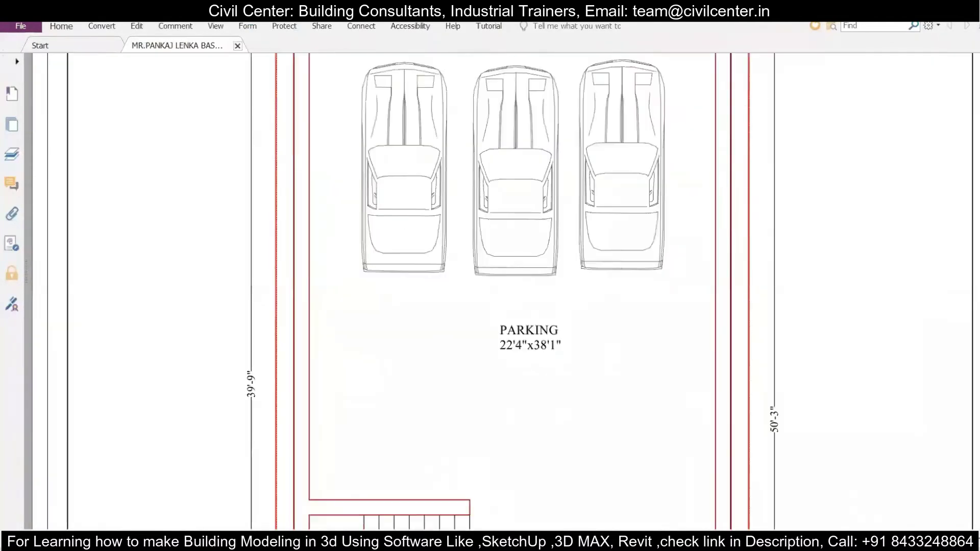
Step: Open the client's first-floor plan PDF from the file folder and examine its rooms, windows and staircase
left_click(403, 484)
double_click(408, 120)
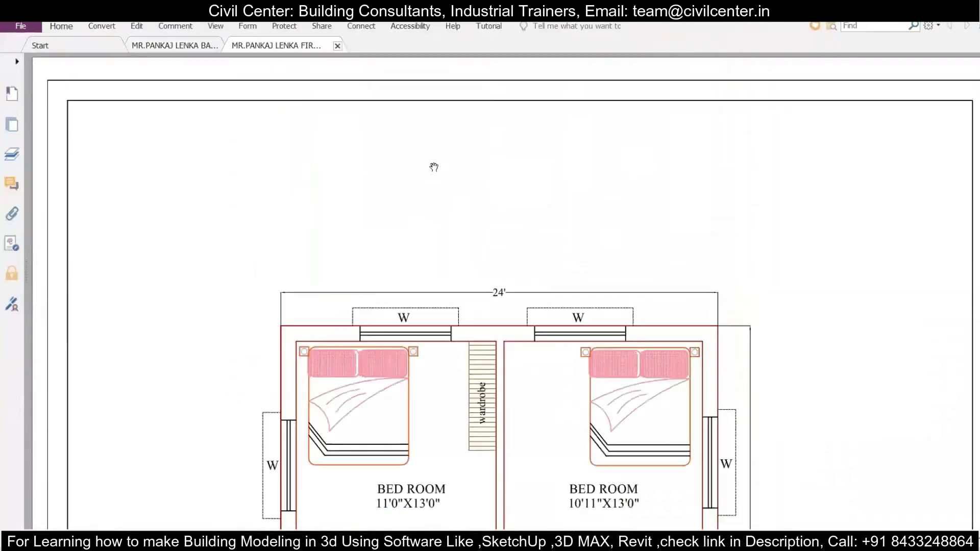
scroll(434, 168, "down", 10)
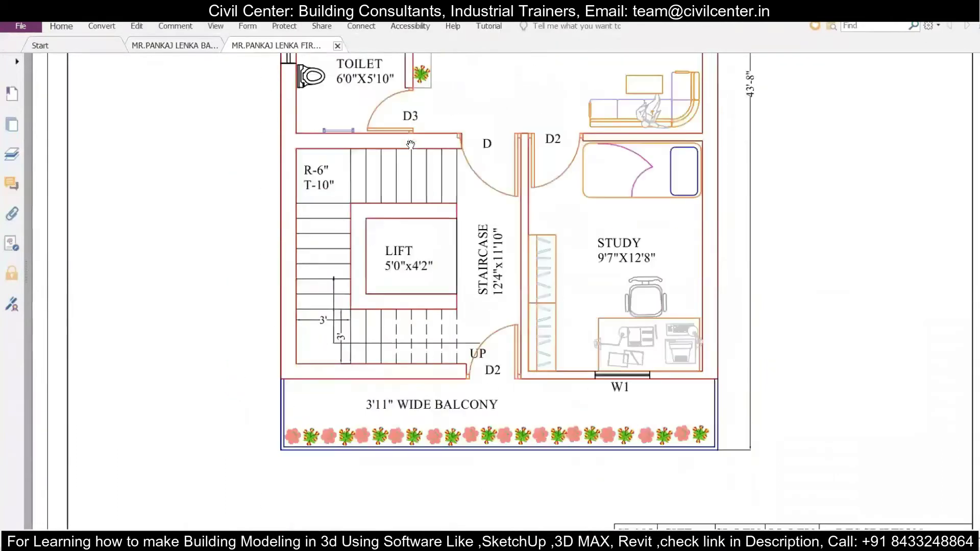
scroll(411, 145, "up", 12)
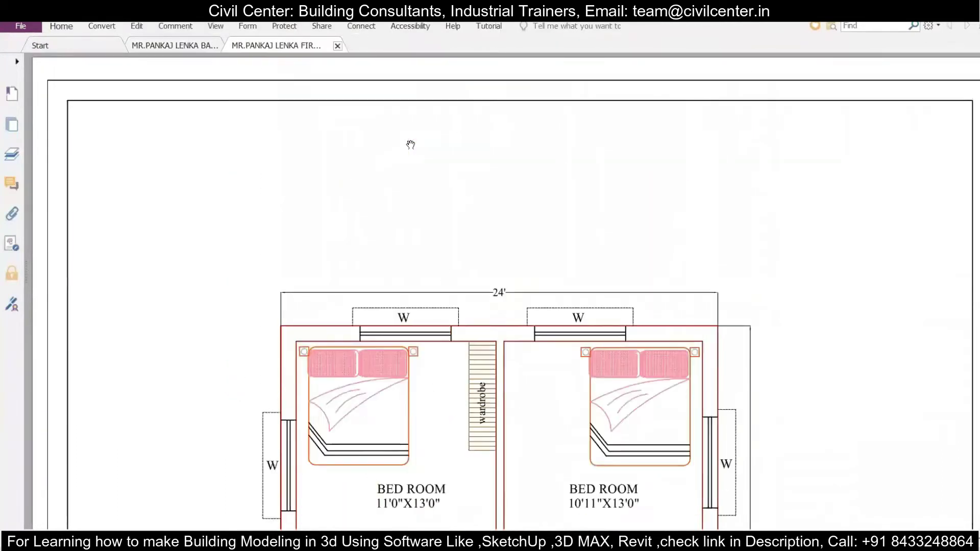
scroll(367, 186, "down", 10)
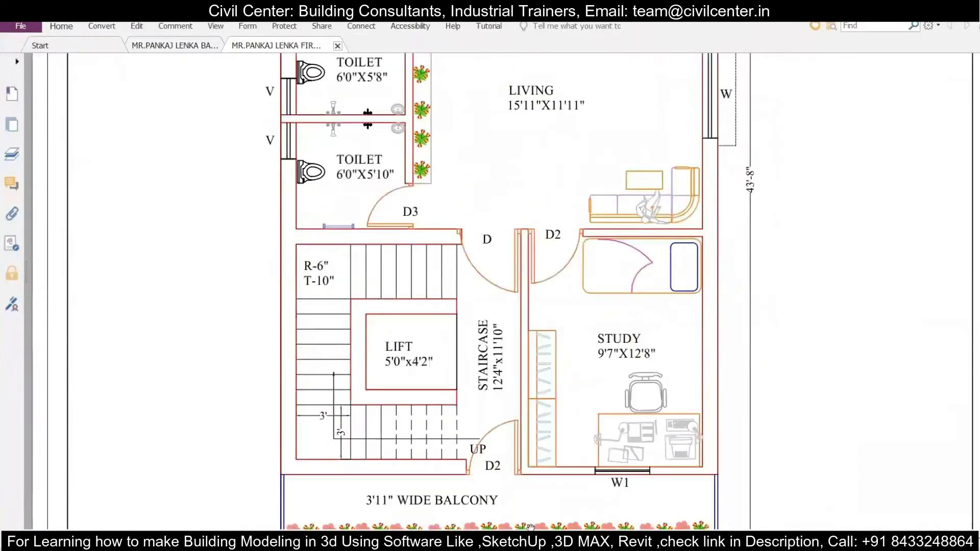
Step: Return to the basement plan PDF and check the building's overall width dimension
left_click(205, 46)
scroll(460, 255, "down", 4)
scroll(459, 255, "up", 10)
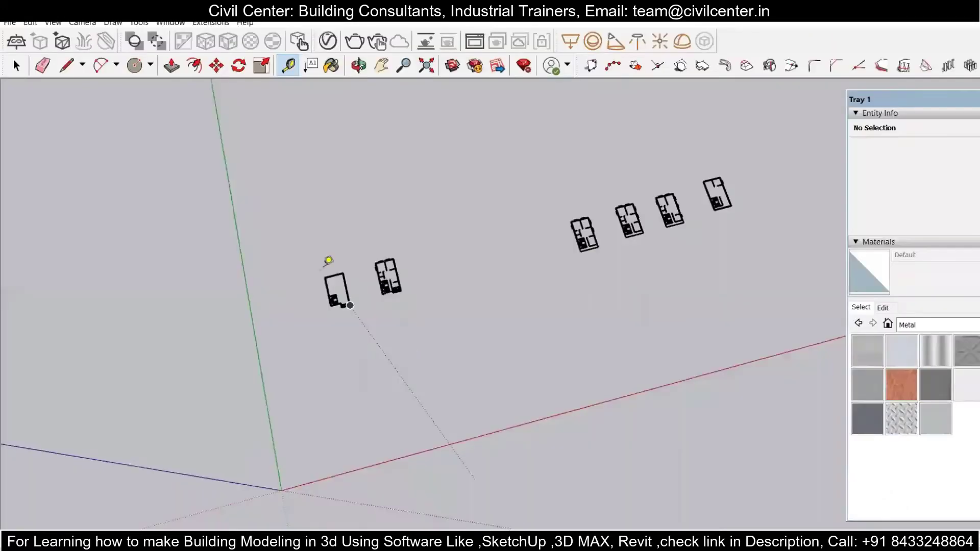
Step: Switch to SketchUp and rescale the whole model by setting the parking plan's rear wall, measured corner to corner, to 24'
scroll(339, 325, "up", 8)
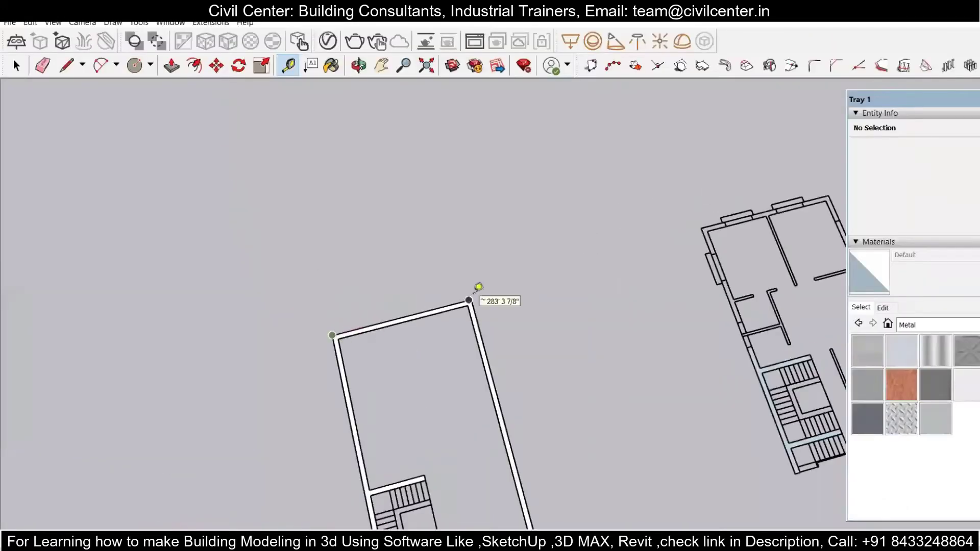
scroll(485, 286, "up", 3)
scroll(496, 286, "down", 2)
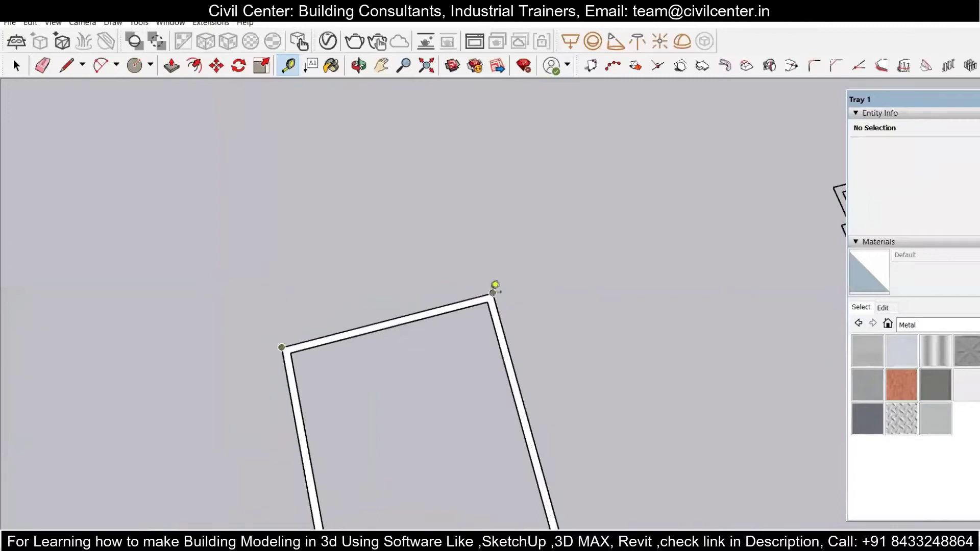
key("Return")
left_click(499, 306)
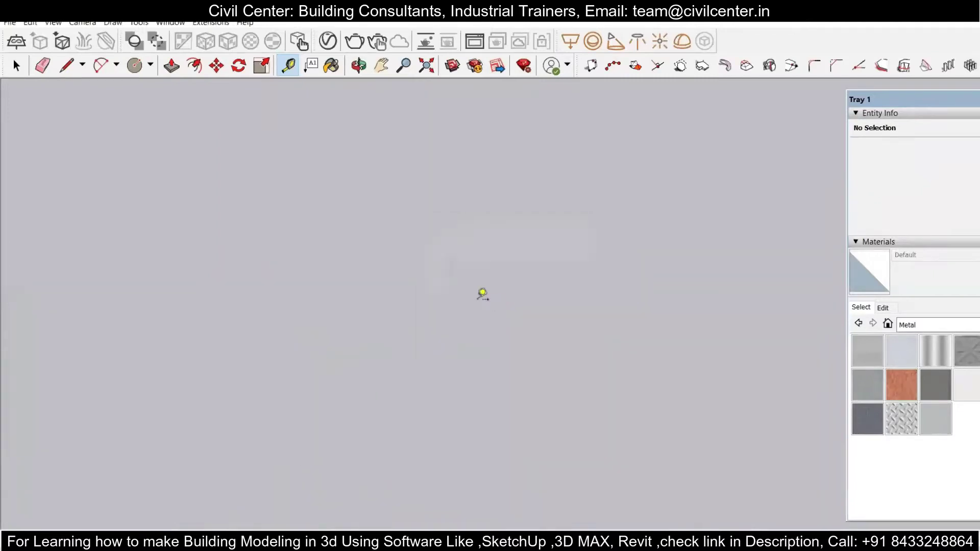
scroll(479, 493, "down", 2)
scroll(485, 441, "down", 4)
scroll(472, 442, "up", 4)
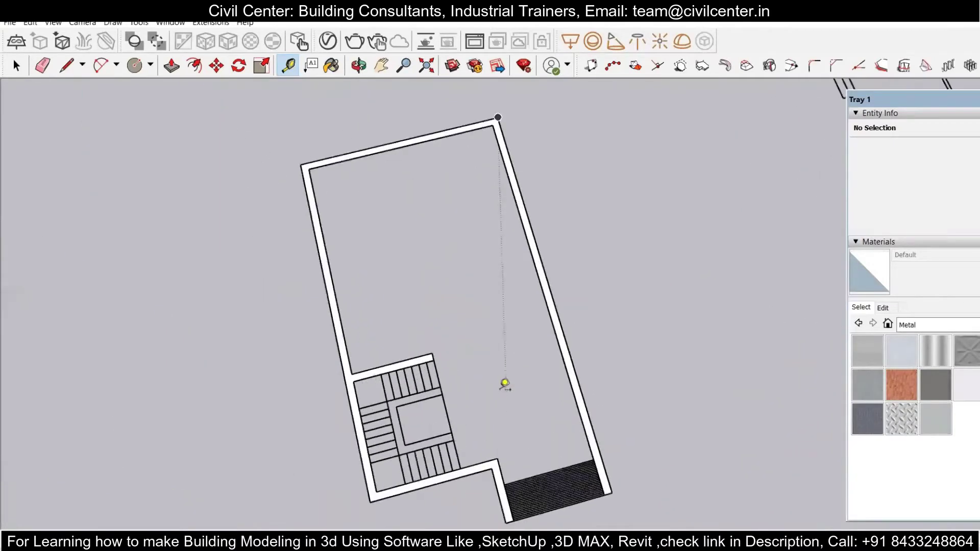
scroll(505, 383, "down", 3)
Step: Switch to the basement plan PDF and examine the dimensions along the building's long sides
left_click(409, 541)
scroll(647, 258, "down", 10)
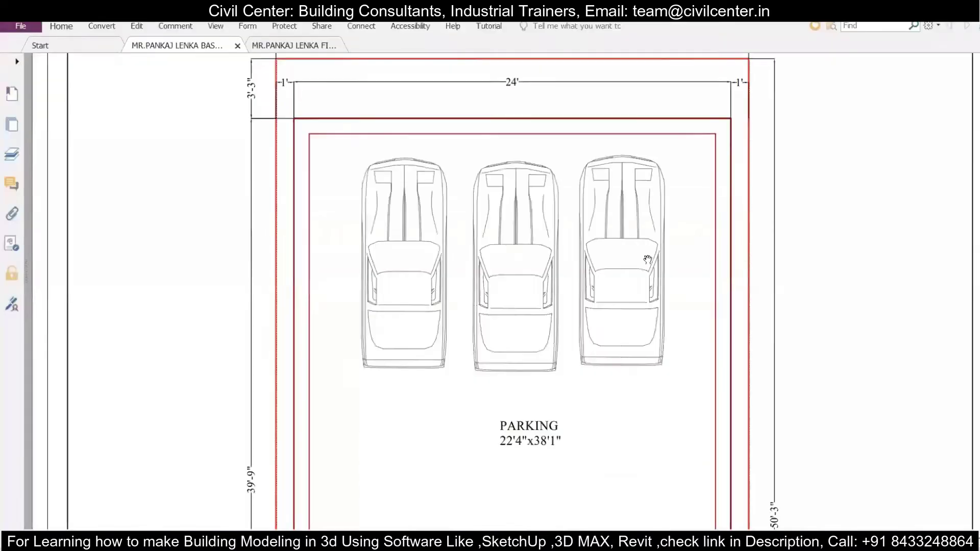
scroll(719, 157, "up", 10)
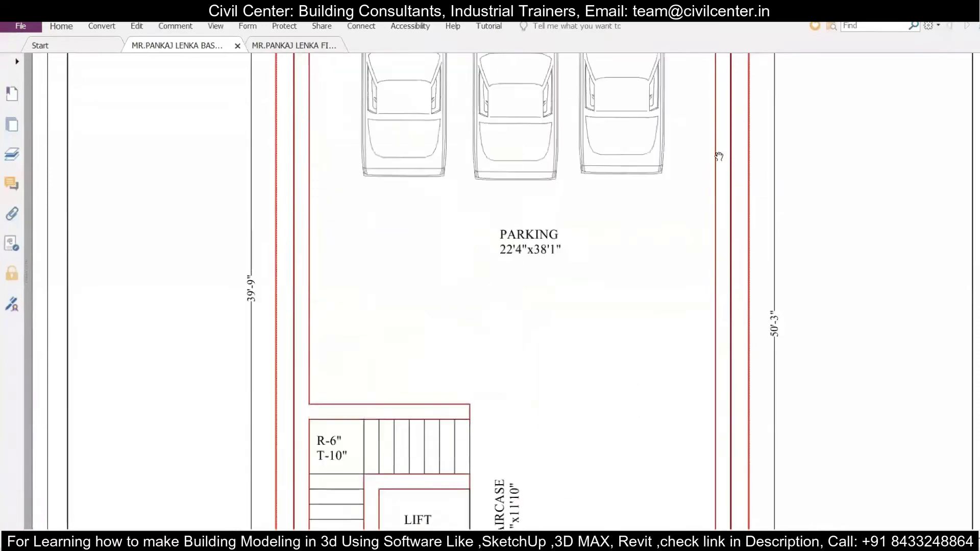
scroll(718, 156, "down", 1)
scroll(718, 157, "up", 3)
scroll(718, 156, "down", 10)
scroll(719, 156, "up", 10)
scroll(718, 156, "down", 5)
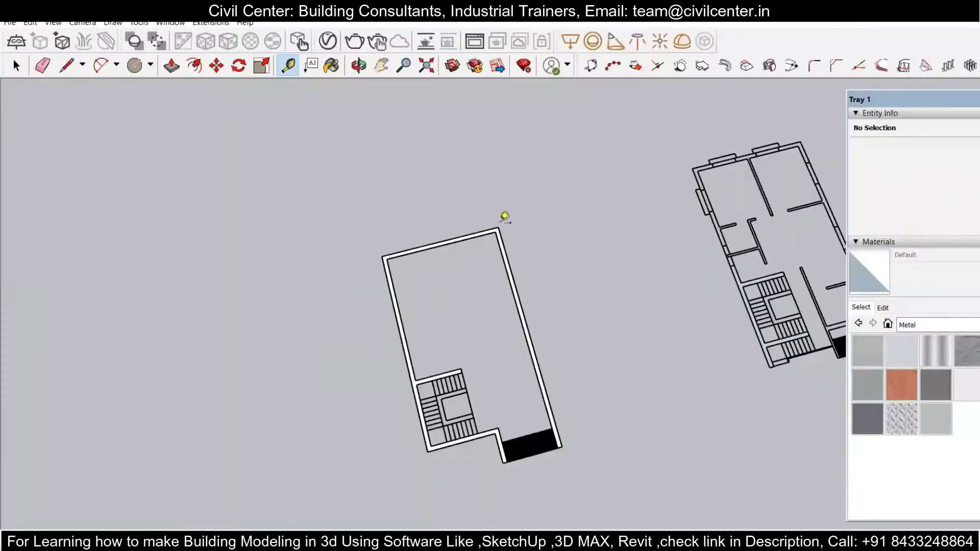
Step: In SketchUp, measure the parking plan's long straight side wall from rear to front corner and compare it with the basement PDF
left_click(498, 227)
scroll(564, 443, "up", 3)
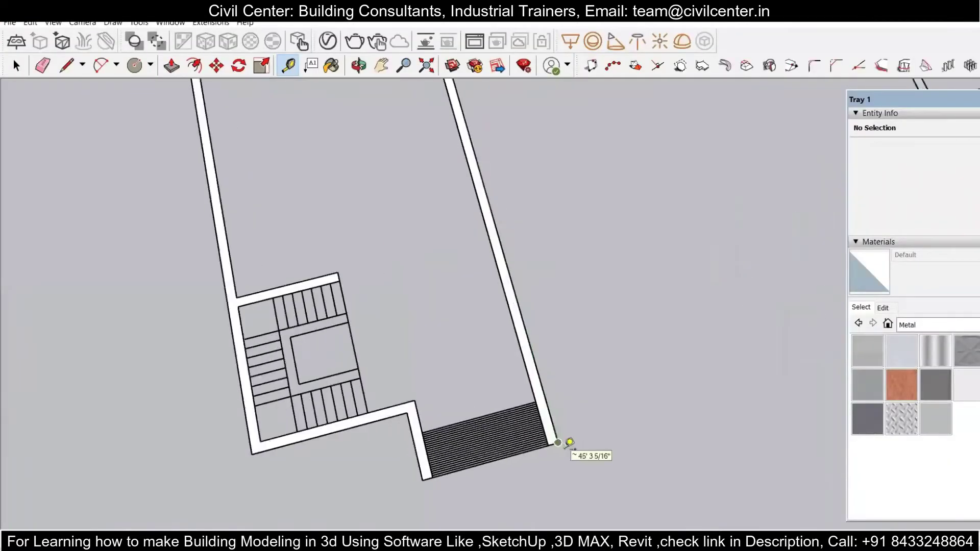
scroll(563, 432, "down", 2)
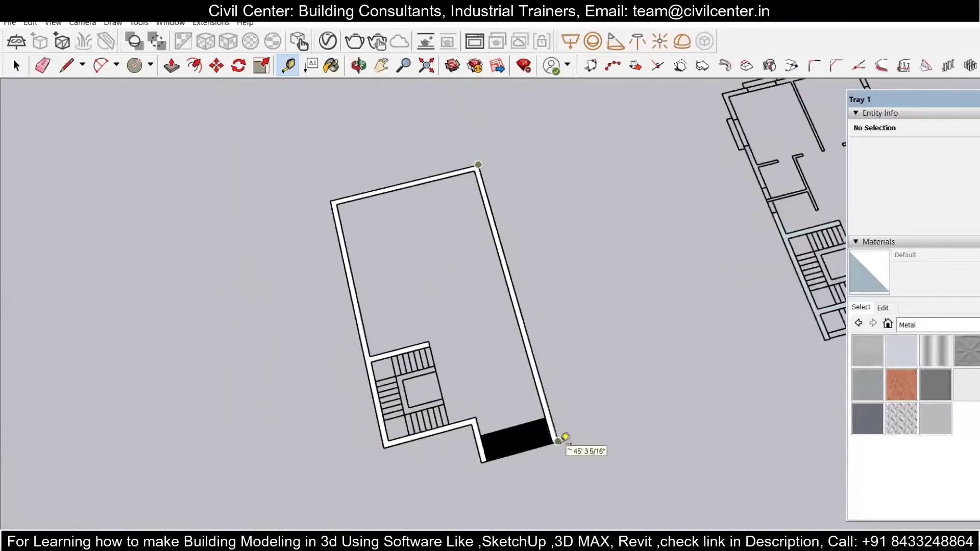
key("Escape")
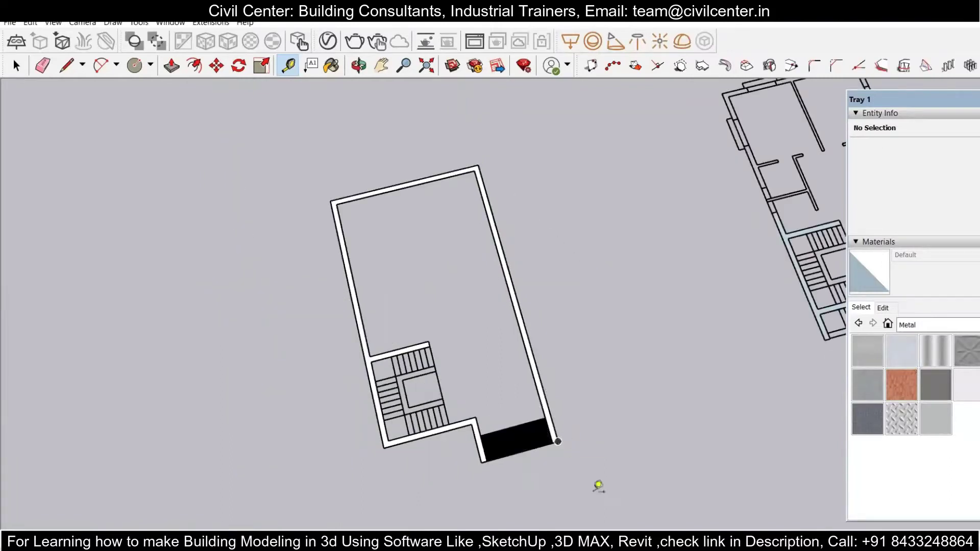
key("alt+Tab")
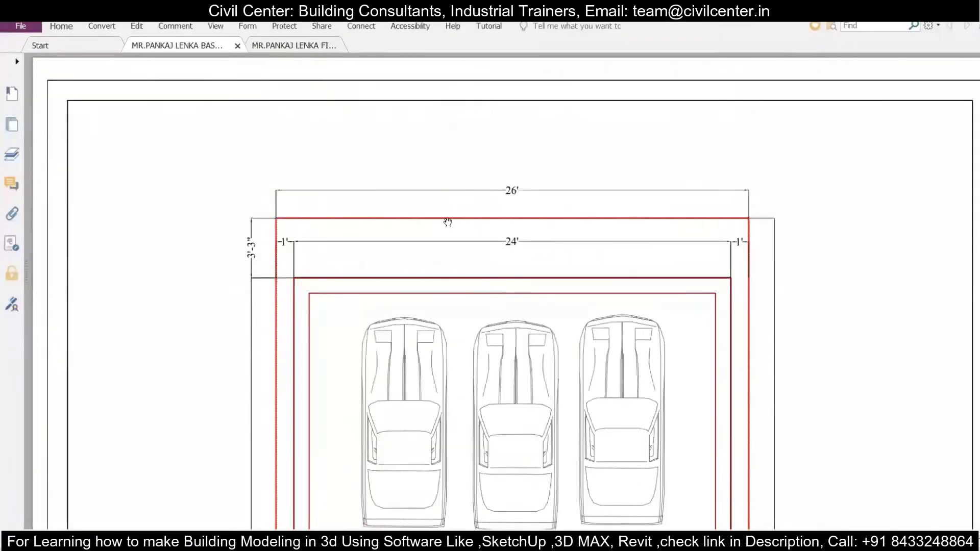
scroll(448, 222, "down", 10)
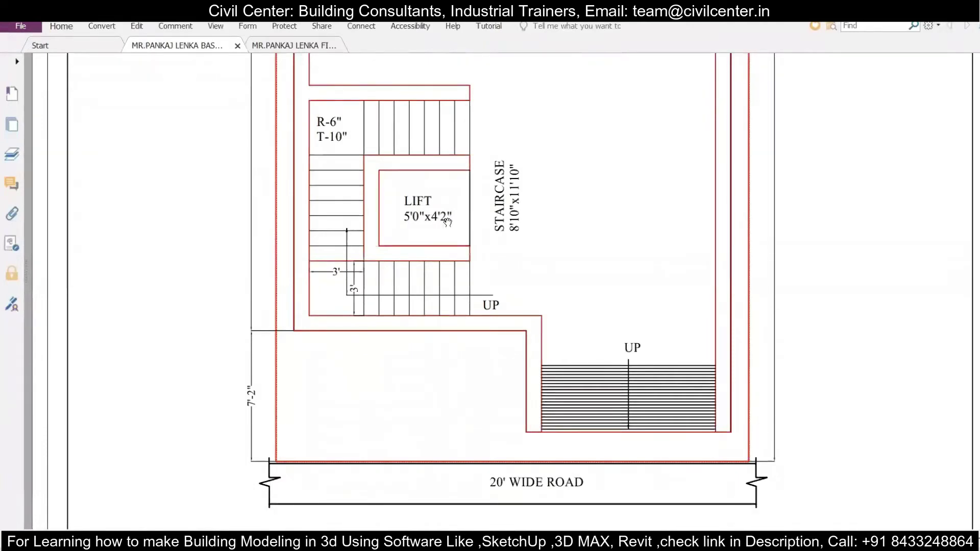
key("alt+Tab")
Step: Select the parking plan's wall face and extrude it upward into full-height walls
left_click(445, 149)
scroll(444, 149, "down", 5)
scroll(416, 179, "down", 1)
middle_click_drag(474, 284, 426, 214)
key("space")
scroll(474, 270, "up", 5)
scroll(474, 270, "down", 5)
scroll(494, 348, "up", 3)
left_click(498, 345)
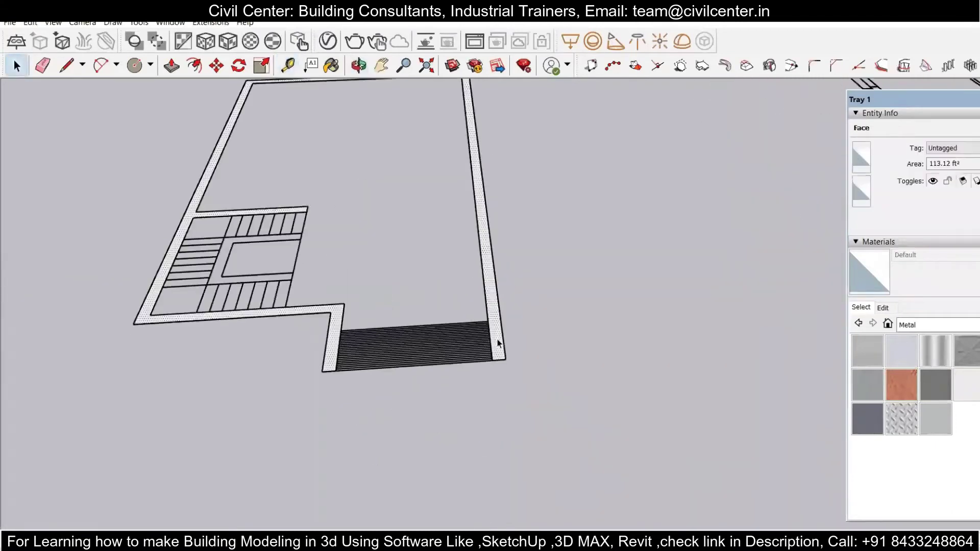
left_click(497, 345)
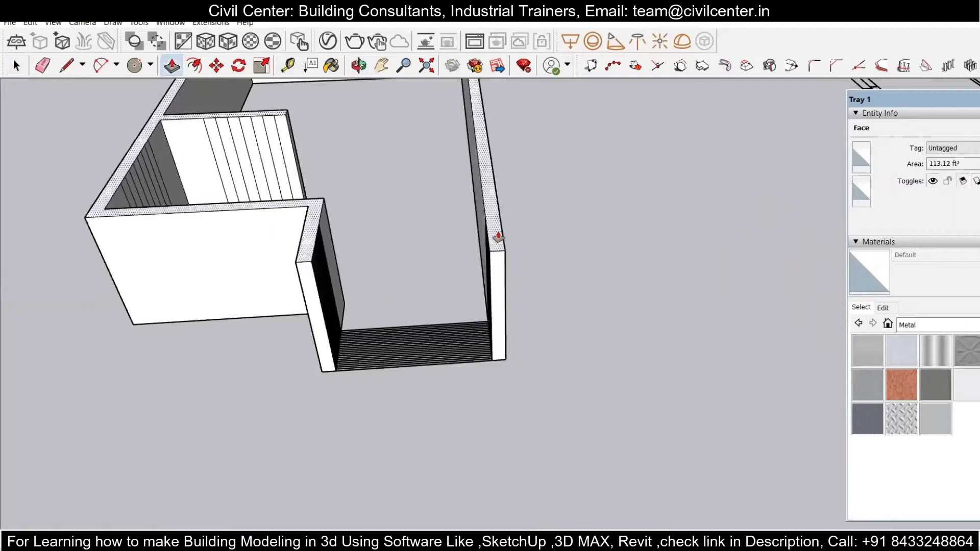
key("Return")
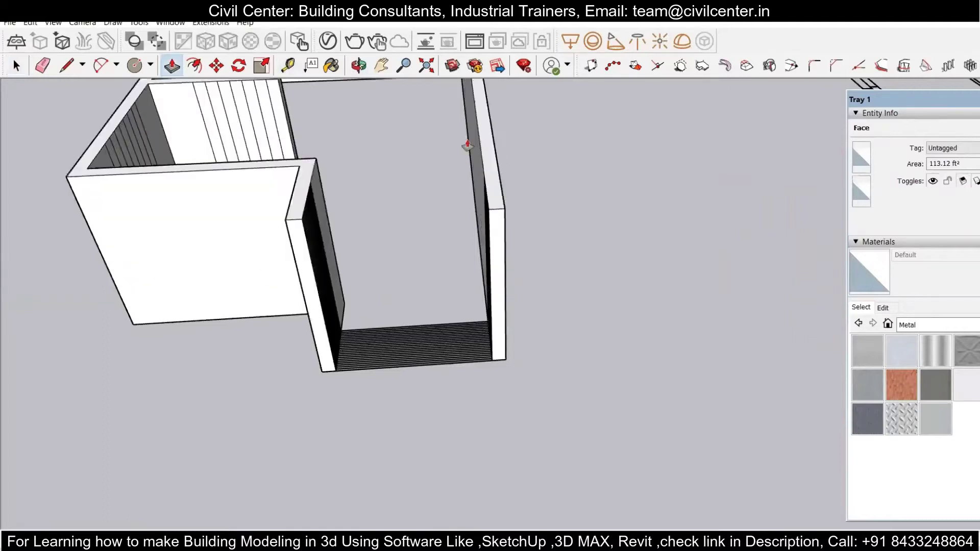
Step: Erase the projecting window outlines outside the rear and side walls of the floor plan with room partitions
scroll(393, 209, "down", 6)
middle_click_drag(391, 219, 402, 332)
middle_click_drag(402, 332, 411, 454, "shift")
scroll(365, 317, "up", 6)
key("space")
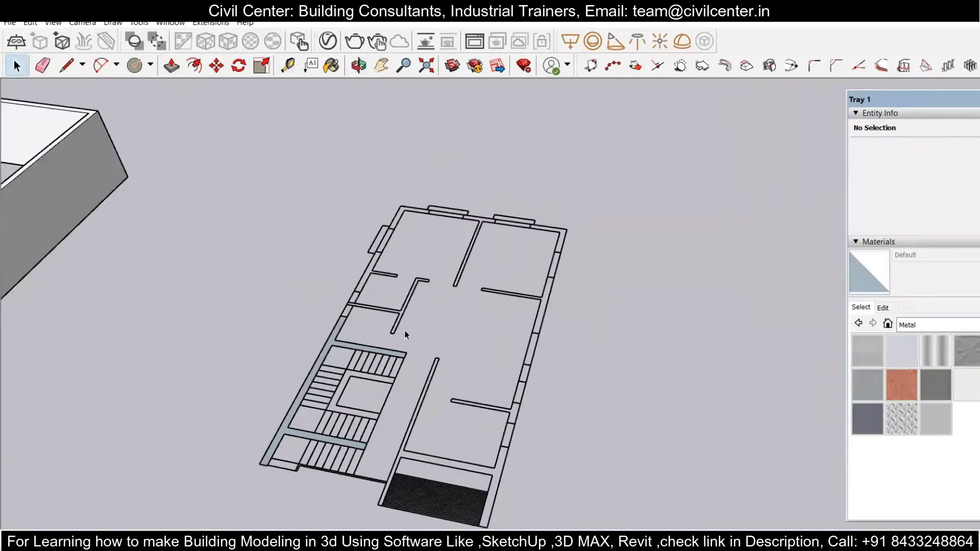
left_click(67, 65)
scroll(401, 204, "up", 1)
key("space")
scroll(585, 231, "down", 3)
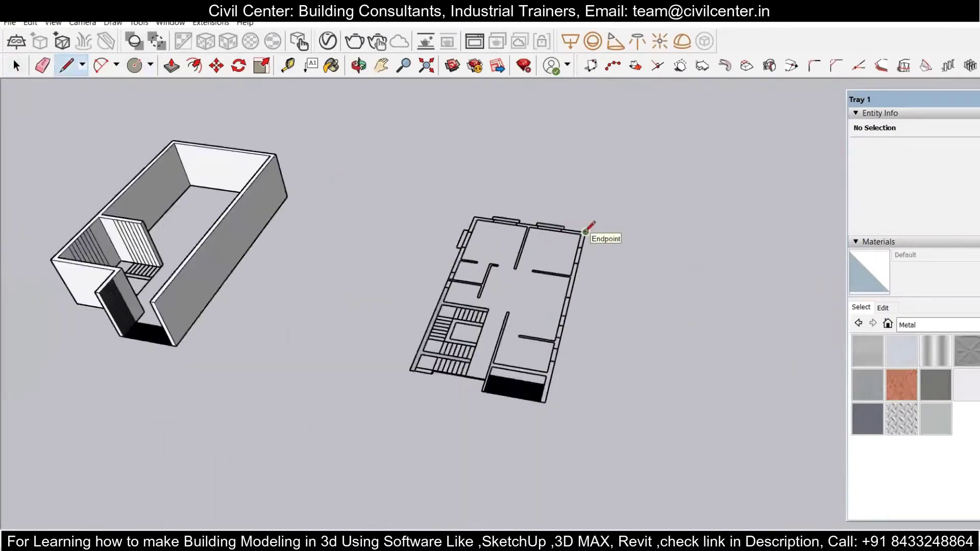
scroll(586, 218, "up", 5)
left_click_drag(598, 249, 476, 232)
mouse_move(377, 218)
left_mouse_down()
mouse_move(332, 204)
mouse_move(319, 213)
left_mouse_up()
left_click(422, 226)
mouse_move(147, 345)
left_mouse_down()
mouse_move(147, 321)
mouse_move(153, 332)
left_mouse_up()
scroll(284, 204, "down", 3)
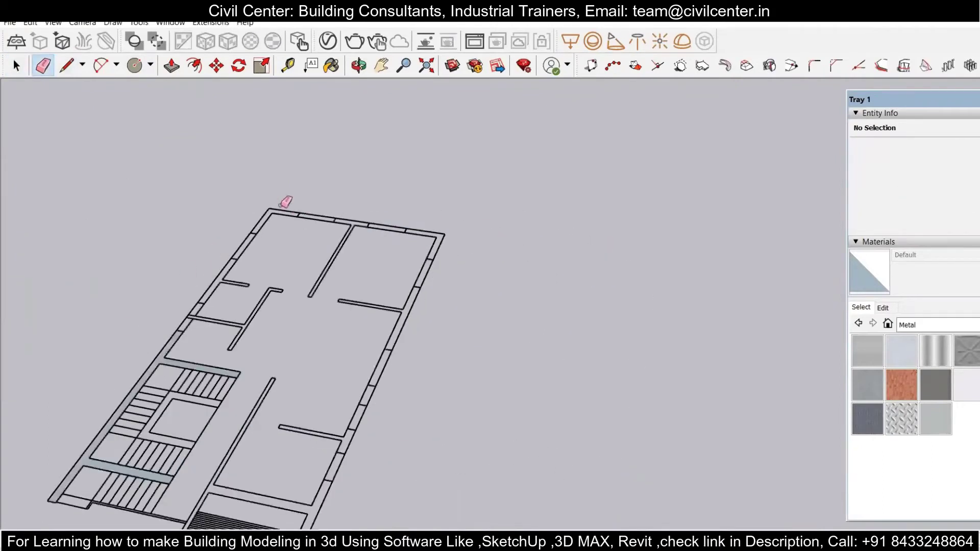
Step: Close the room plan's interior outline so that its connected floor area fills with a face
scroll(262, 334, "up", 2)
left_click(327, 247)
scroll(337, 240, "up", 5)
scroll(357, 286, "down", 6)
scroll(369, 306, "up", 2)
key("space")
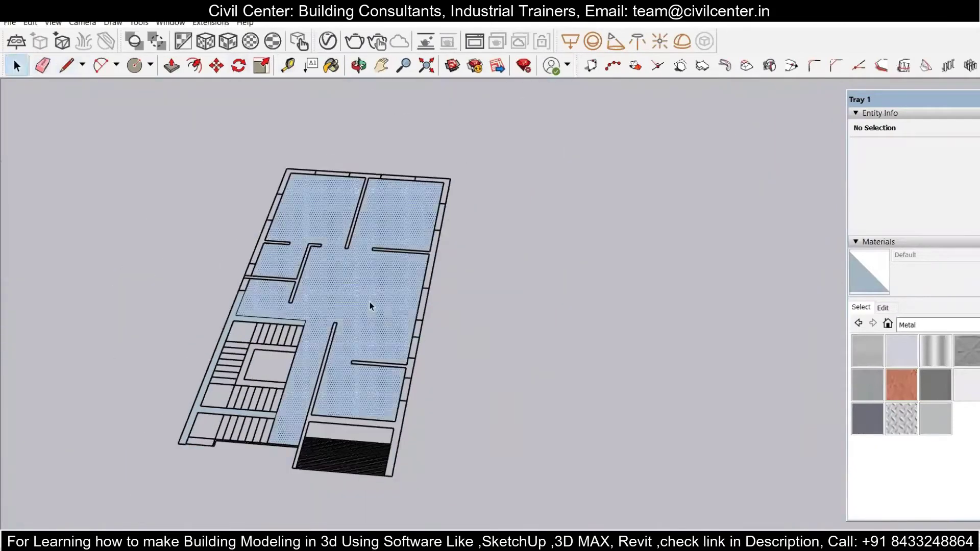
right_click(370, 301)
mouse_move(459, 351)
left_click(536, 415)
left_click(398, 306)
left_click(319, 164)
Step: Trace lines across the room plan's outer wall, including its front corner end, to fill the long side wall with faces
scroll(316, 175, "up", 5)
middle_click_drag(312, 225, 339, 273)
scroll(340, 268, "down", 1)
scroll(341, 272, "up", 1)
key("l")
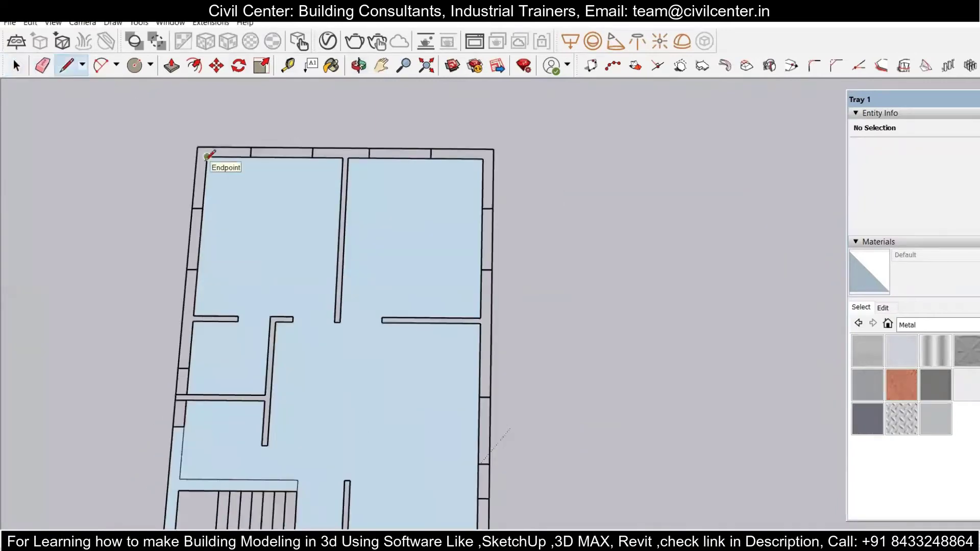
left_click(251, 147)
scroll(250, 159, "down", 4)
middle_click_drag(245, 169, 164, 79)
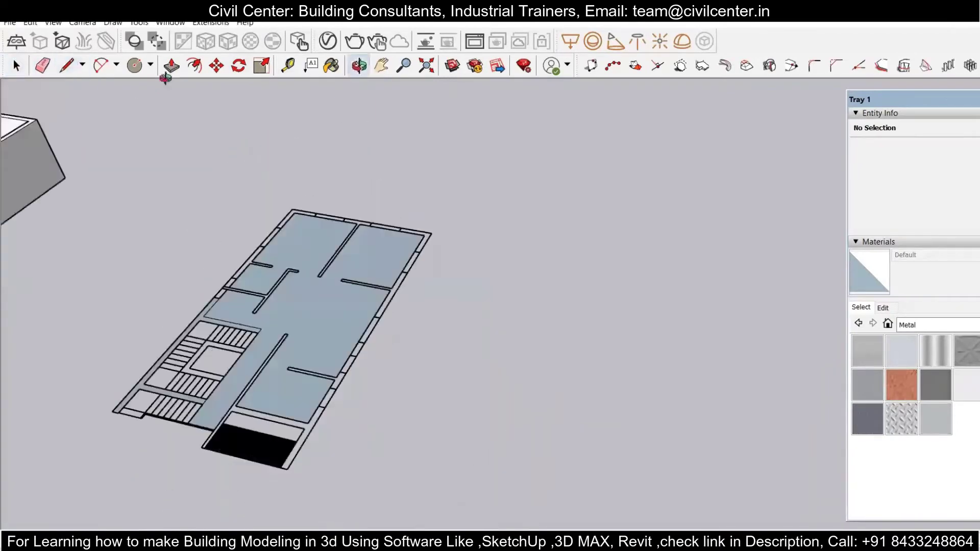
scroll(278, 434, "up", 3)
left_click(277, 482)
left_click(287, 486)
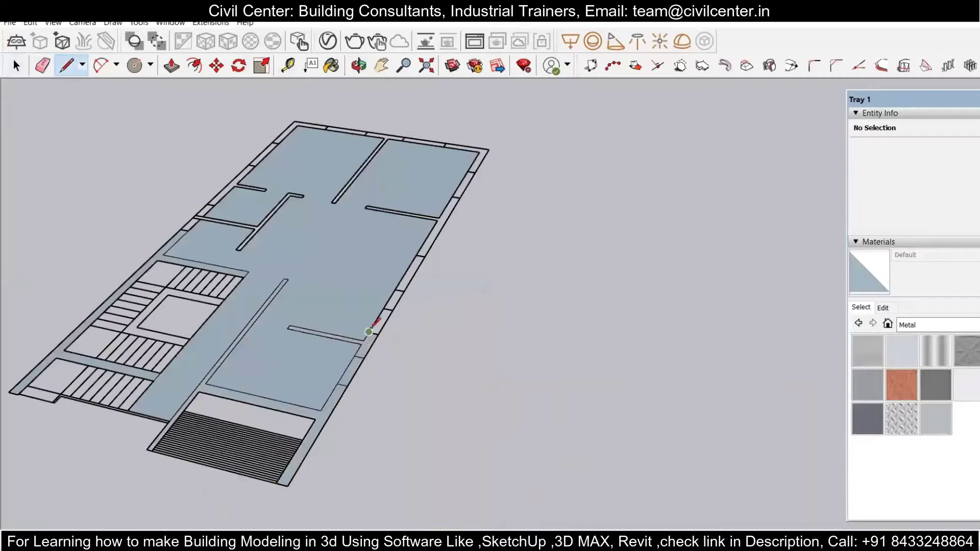
Step: Draw a line across the rear wall corner and rectangles along the rear wall to fill the remaining outer walls with faces
middle_click_drag(419, 250, 267, 452, "shift")
scroll(328, 396, "up", 3)
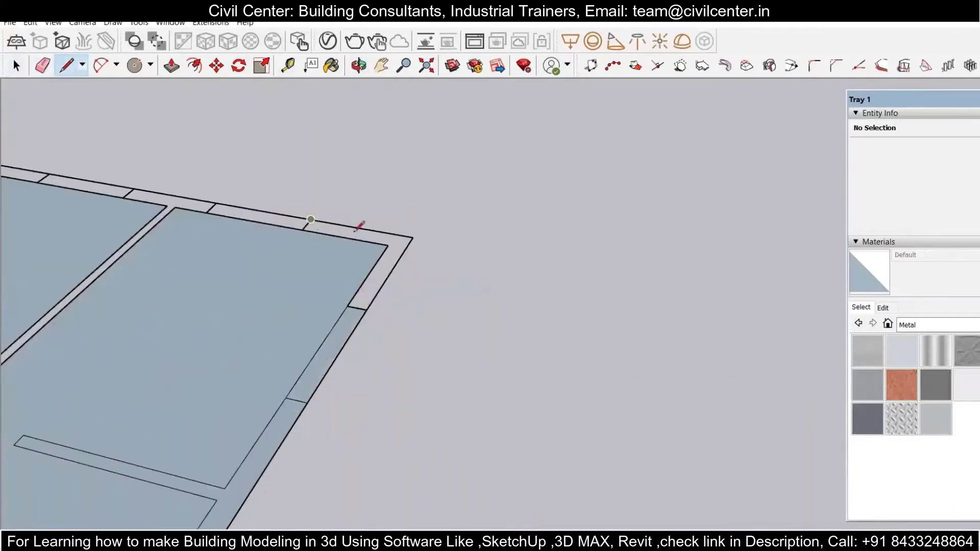
left_click(388, 246)
left_click(413, 237)
scroll(388, 245, "down", 5)
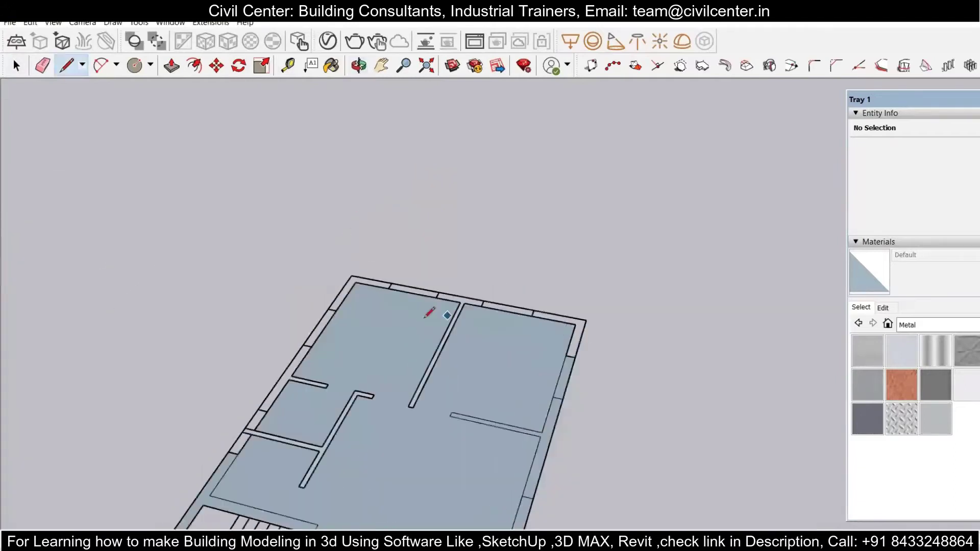
scroll(343, 267, "up", 4)
scroll(275, 291, "down", 4)
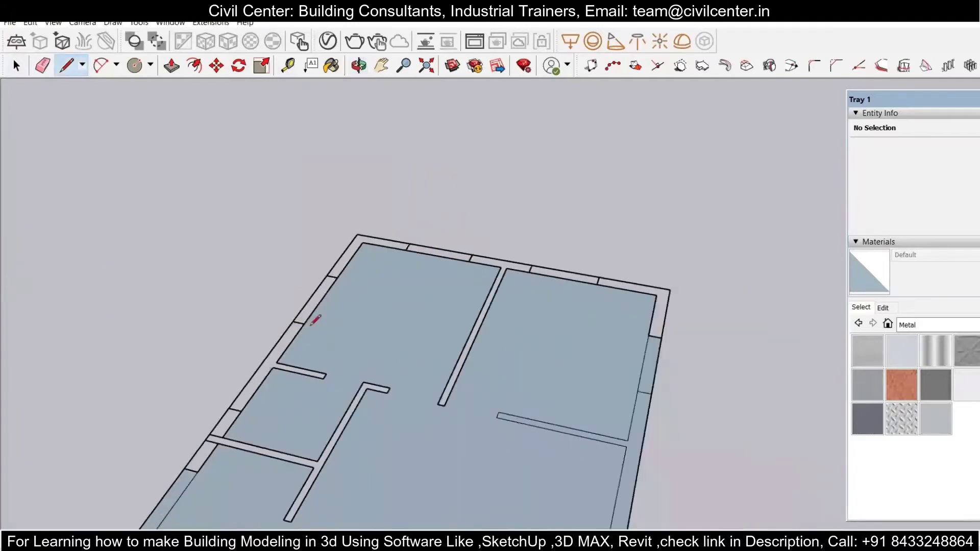
scroll(326, 367, "up", 5)
scroll(285, 361, "down", 4)
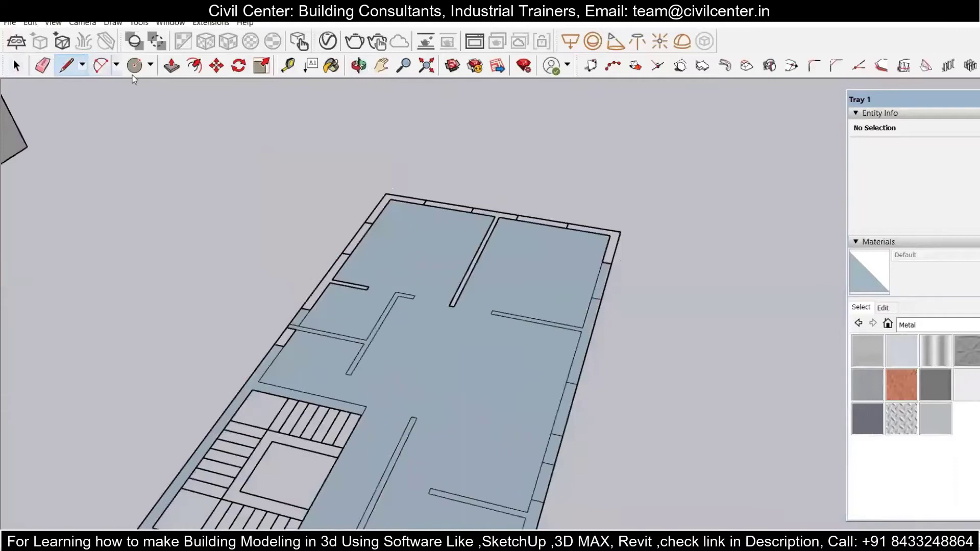
key("r")
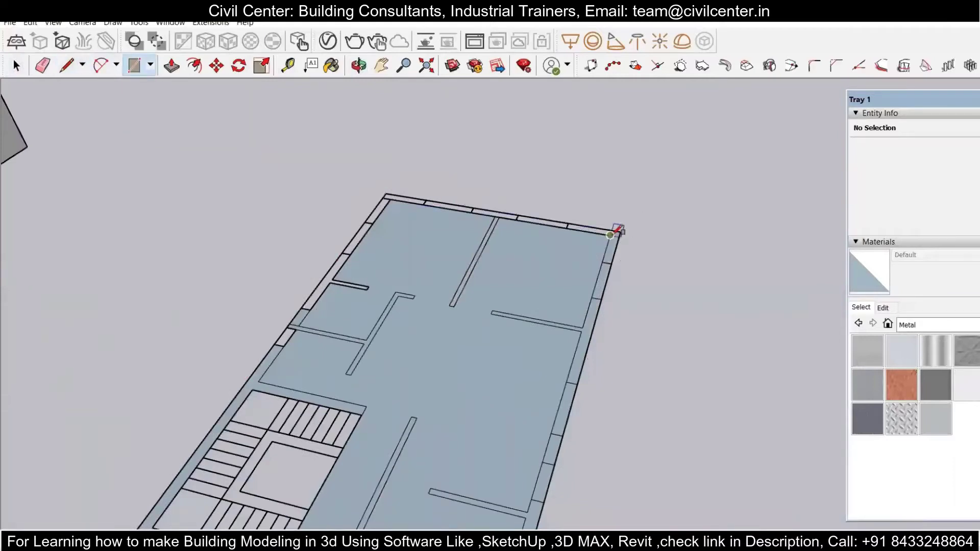
scroll(332, 257, "up", 2)
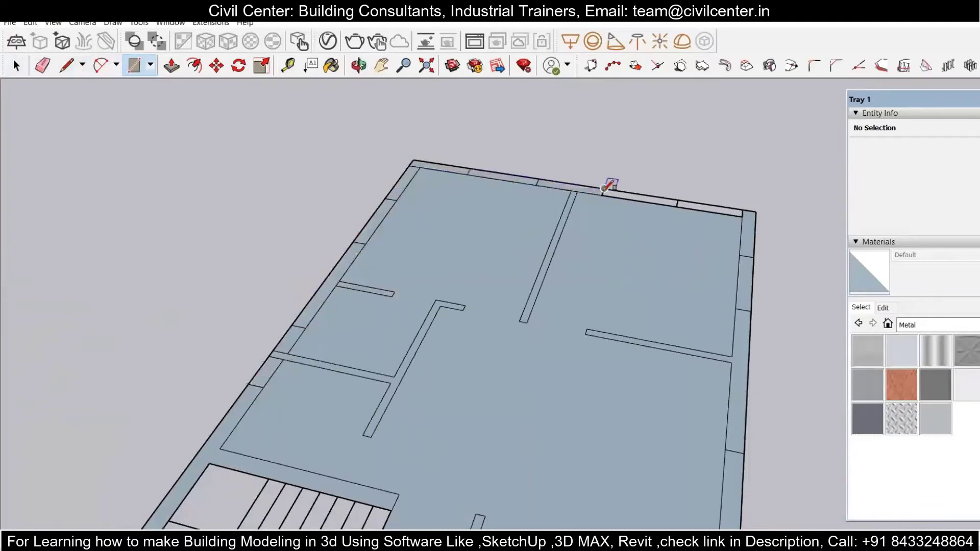
Step: Delete the large floor face enclosed by the room plan's walls
scroll(359, 214, "down", 4)
middle_click_drag(258, 440, 428, 423)
key("space")
left_click(403, 298)
key("Delete")
scroll(403, 298, "down", 2)
middle_click_drag(298, 299, 233, 419, "shift")
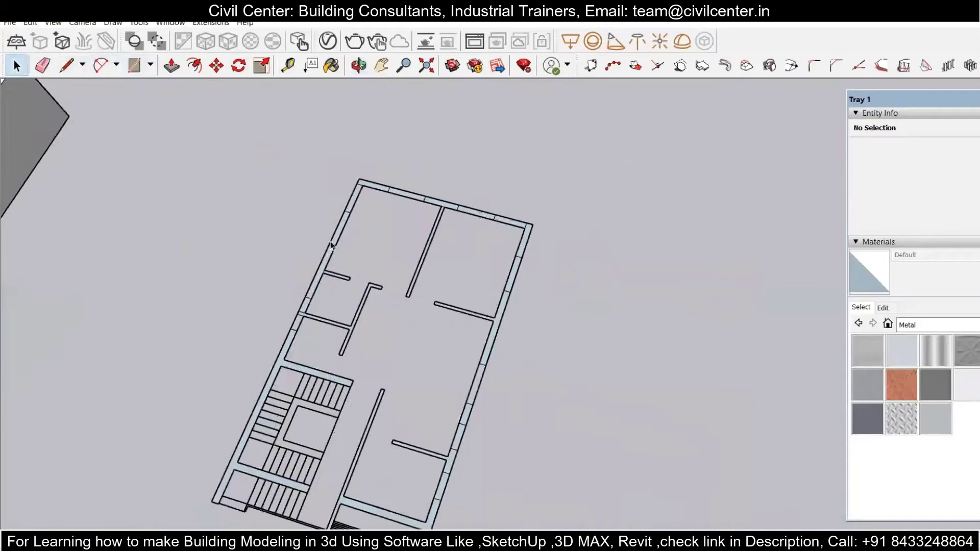
Step: Examine the room plan's outer walls and partitions up close to check their faces and dividing edges
scroll(361, 180, "up", 5)
scroll(488, 238, "down", 4)
scroll(621, 255, "up", 5)
left_click(622, 256)
scroll(530, 229, "down", 6)
scroll(333, 327, "up", 5)
left_click(328, 333)
scroll(344, 297, "down", 5)
scroll(348, 292, "down", 3)
middle_click_drag(351, 306, 345, 278)
scroll(375, 422, "up", 4)
Step: Select the room plan's front, long side and rear wall faces together
key("space")
left_click(406, 441)
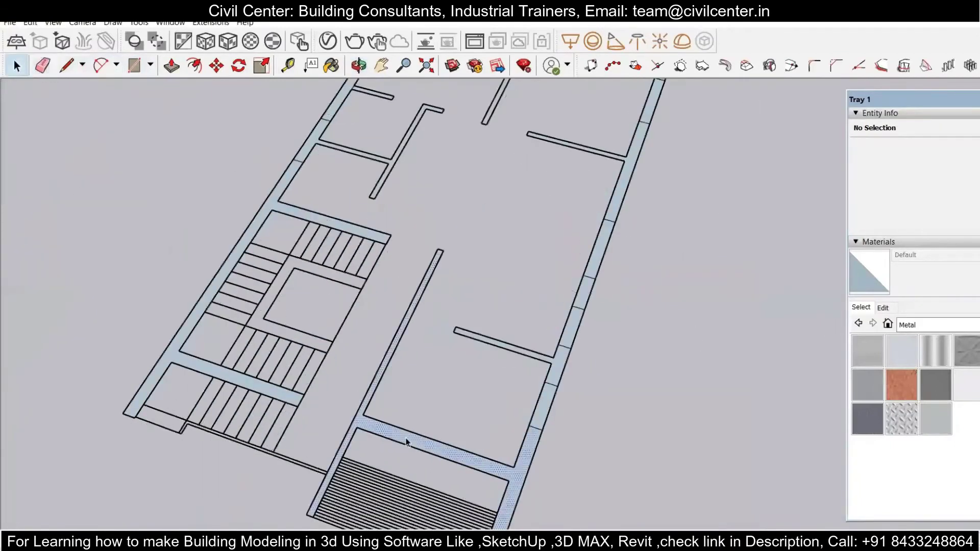
scroll(400, 331, "down", 4)
scroll(547, 159, "up", 6)
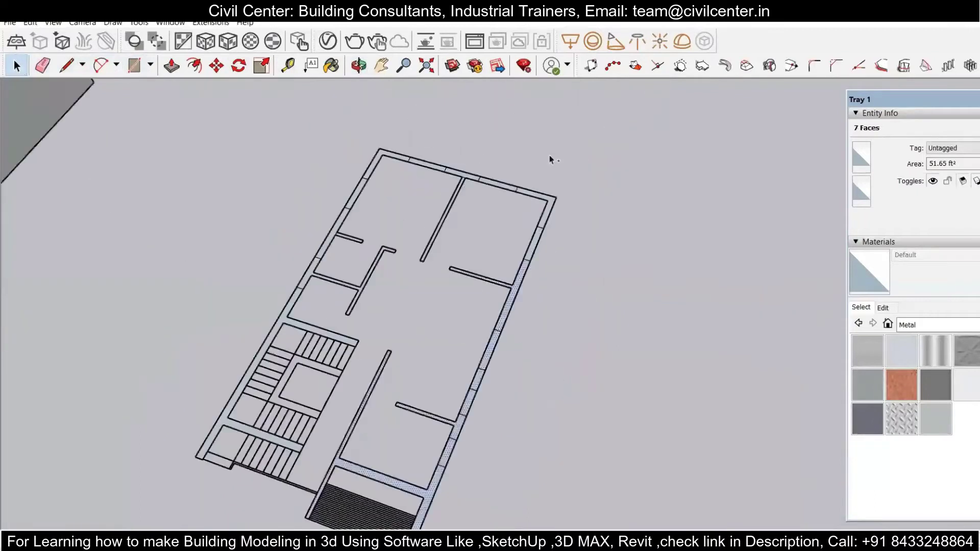
left_click(536, 232, "ctrl")
left_click(250, 153, "ctrl")
left_click(149, 123, "ctrl")
left_click(31, 209, "ctrl")
scroll(64, 222, "down", 6)
middle_click_drag(61, 225, 204, 131, "shift")
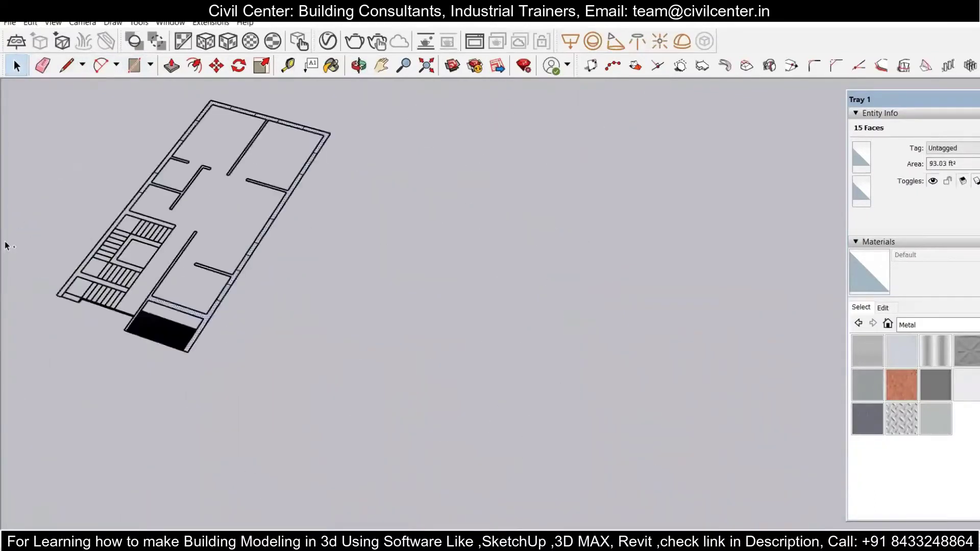
Step: Add the remaining side wall and partition faces to the selection and reverse the selected faces
scroll(5, 244, "up", 5)
left_click(352, 157, "ctrl")
left_click(385, 90, "ctrl")
left_click(385, 92, "shift")
scroll(390, 102, "down", 5)
middle_click_drag(419, 127, 316, 290, "shift")
scroll(316, 290, "up", 5)
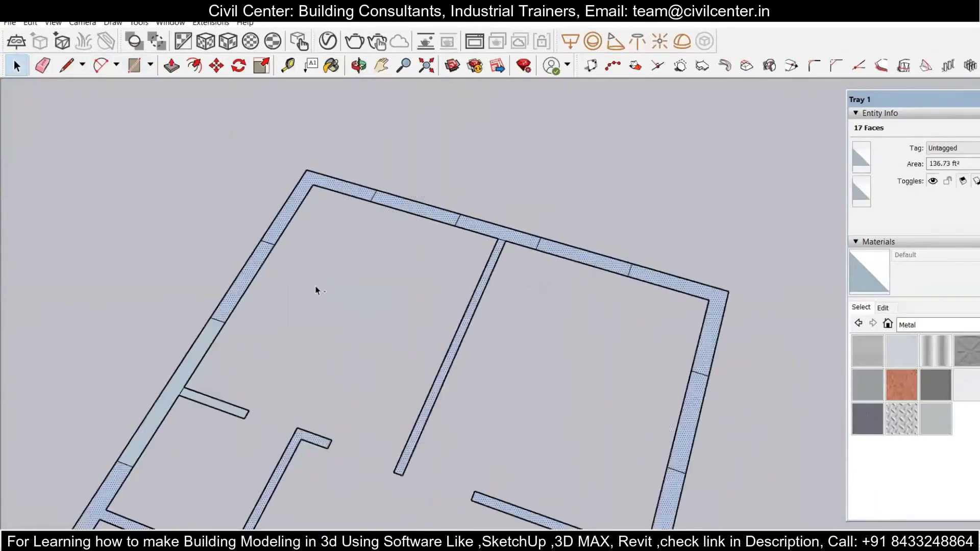
left_click(225, 406, "ctrl")
scroll(344, 225, "down", 4)
right_click(423, 219)
left_click(491, 343)
Step: Extrude the long side wall section with its attached room partition upward into a full-height wall
key("p")
left_click(433, 392)
middle_click_drag(442, 280, 403, 148)
key("Return")
middle_click_drag(425, 208, 332, 255)
scroll(490, 316, "up", 5)
scroll(433, 462, "down", 2)
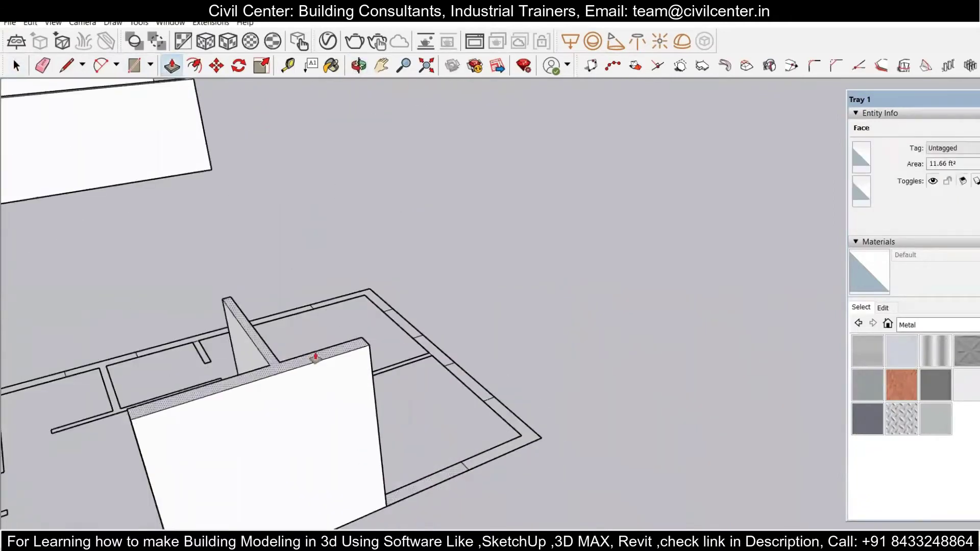
Step: Extrude the neighbouring side wall segments and the rear corner section to the same height as the first wall section
left_click(416, 485)
scroll(408, 367, "down", 3)
middle_click_drag(479, 431, 54, 459, "shift")
double_click(311, 491)
middle_click_drag(388, 408, 88, 400)
middle_click_drag(153, 306, 259, 467, "shift")
scroll(261, 468, "up", 3)
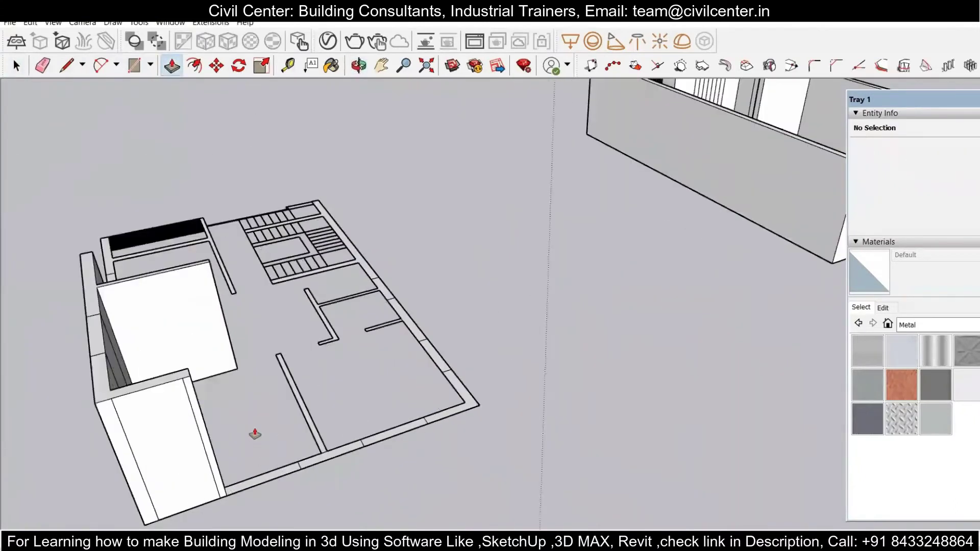
scroll(255, 431, "down", 3)
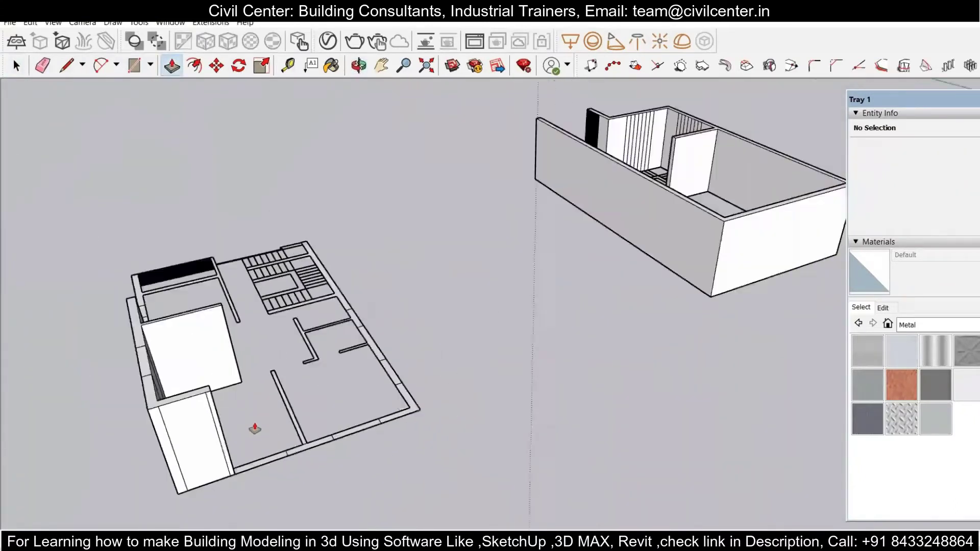
Step: Adjust the height of the parking walls by their top face and measure the rear wall's height
scroll(663, 235, "up", 6)
left_click(606, 323)
left_click(607, 305)
scroll(615, 296, "down", 3)
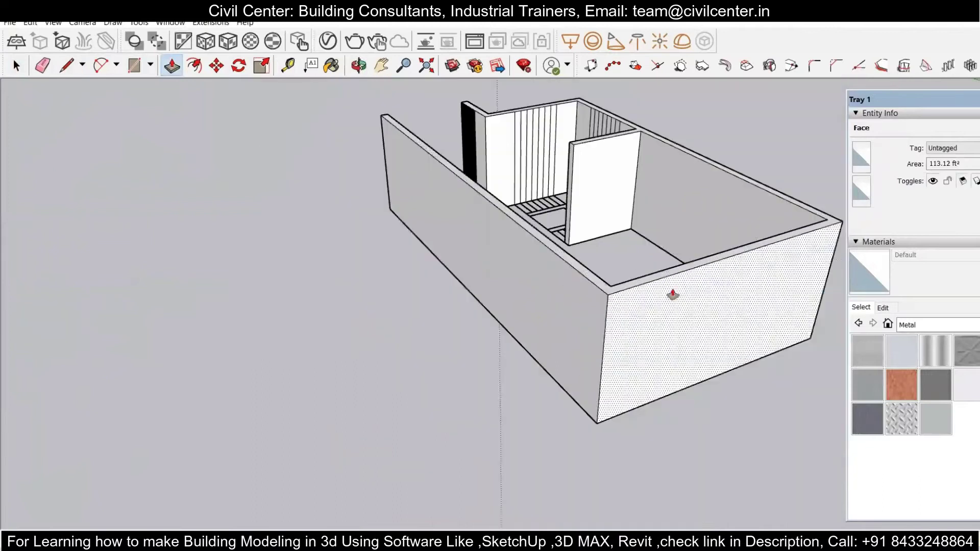
key("t")
left_click(707, 264)
left_click(721, 372)
scroll(511, 301, "down", 1)
middle_click_drag(421, 313, 360, 280)
scroll(475, 253, "up", 3)
middle_click_drag(476, 257, 465, 242)
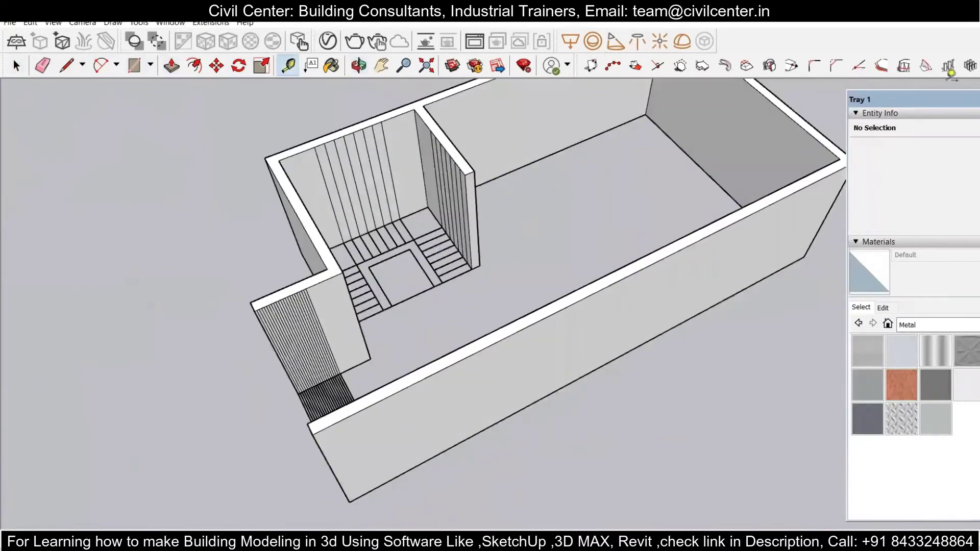
left_click(948, 66)
left_click(618, 309)
key("space")
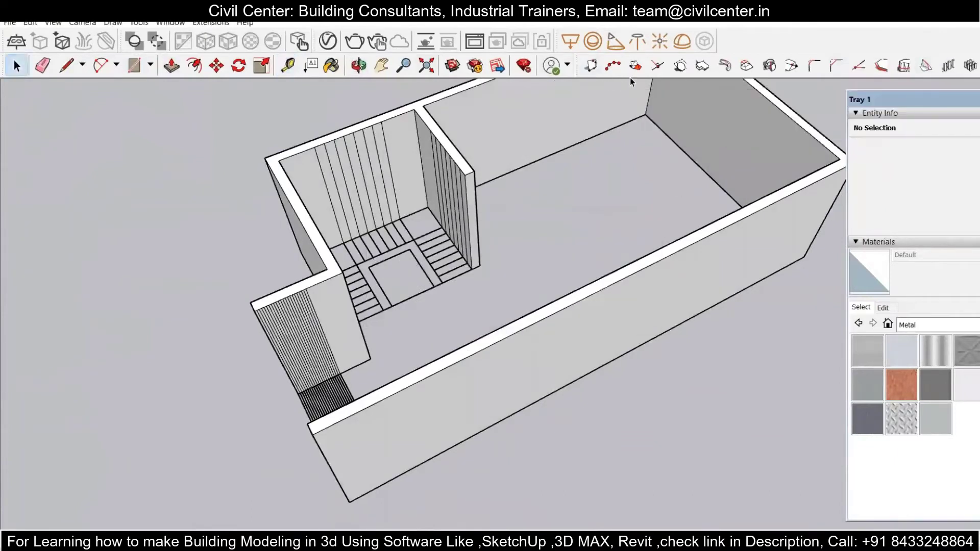
Step: Open the 1001bit toolbar manager and save the toolbar settings
scroll(516, 149, "down", 6)
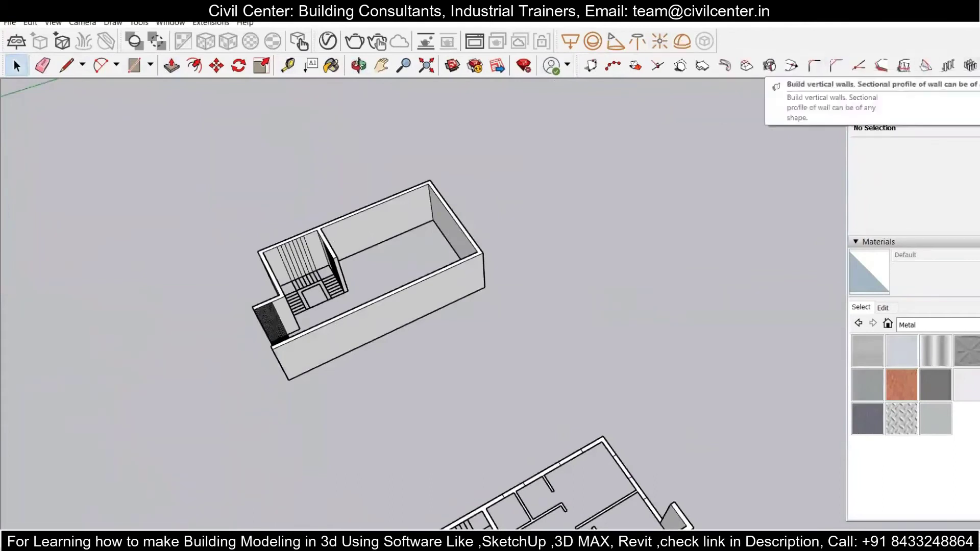
left_click(138, 24)
mouse_move(170, 23)
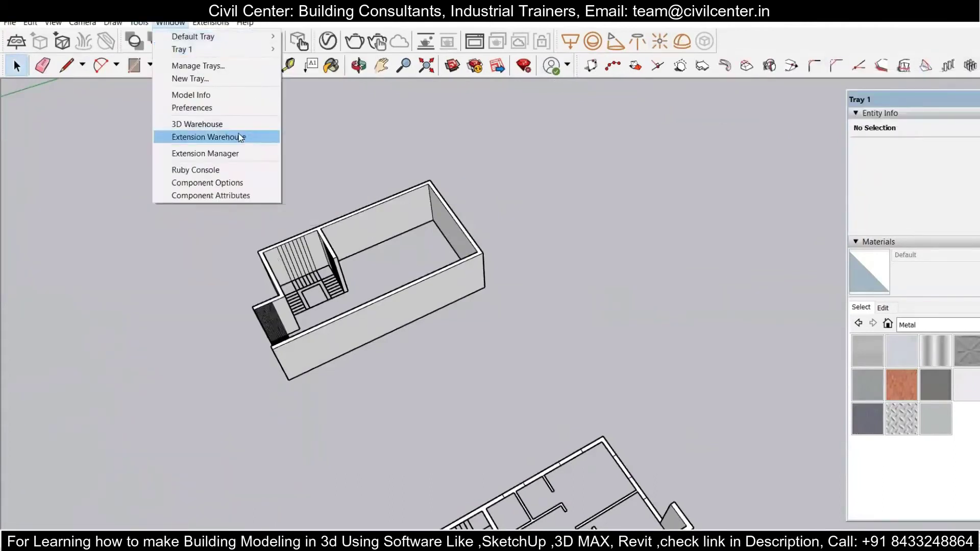
mouse_move(139, 23)
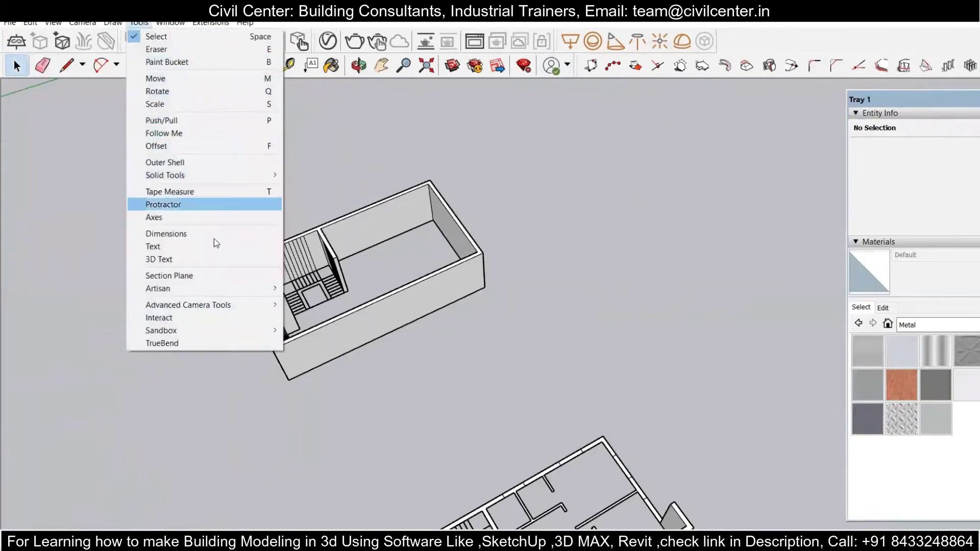
mouse_move(199, 24)
mouse_move(392, 122)
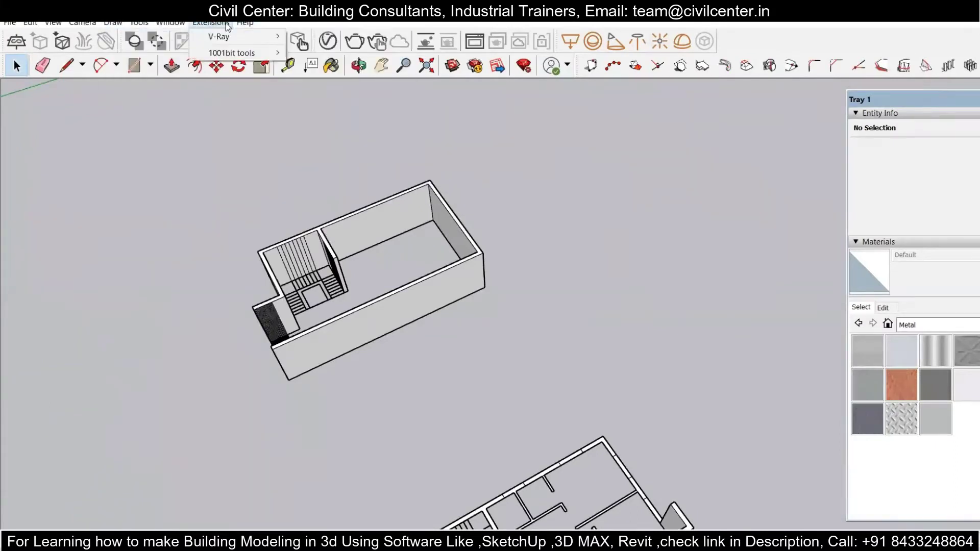
mouse_move(240, 52)
left_click(314, 66)
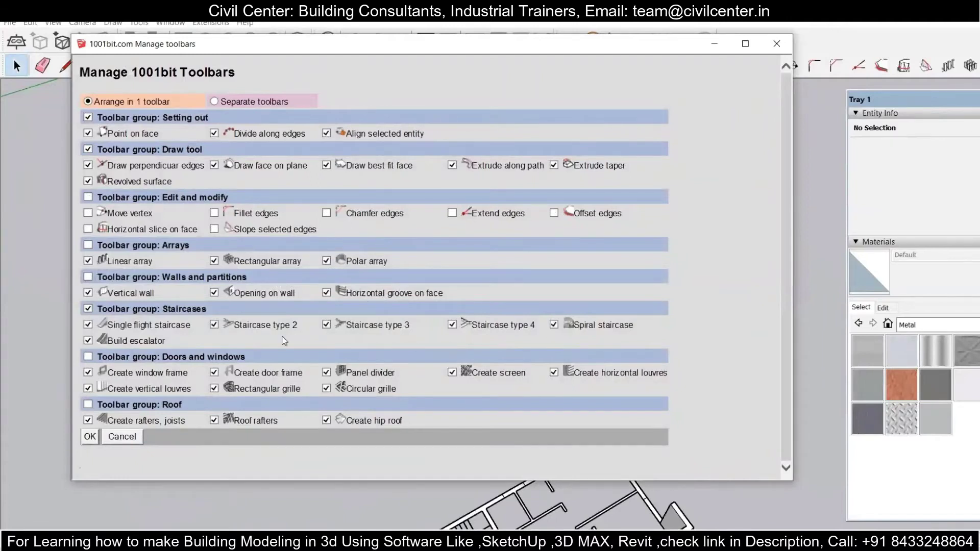
left_click(90, 437)
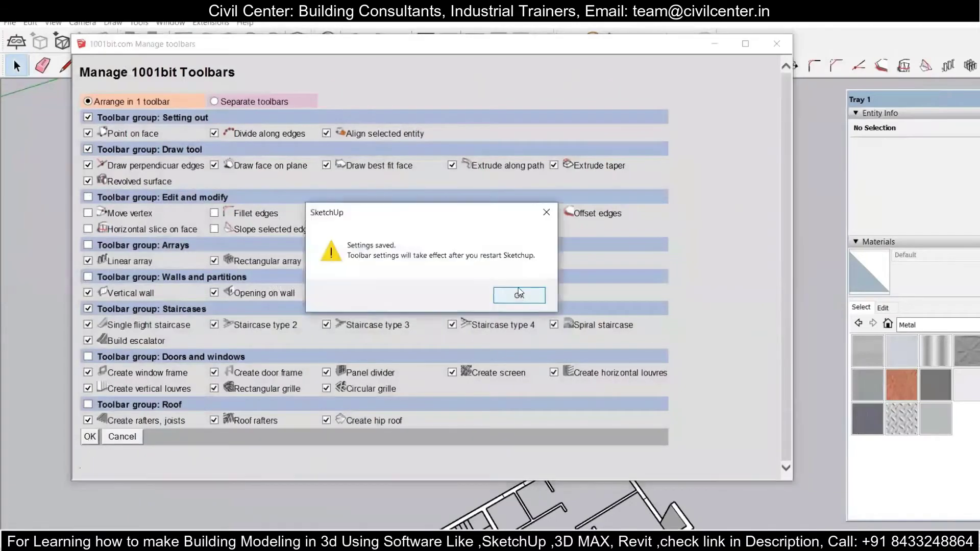
left_click(518, 288)
Step: Start the 1001bit Build staircase (Type 3) tool
left_click(170, 23)
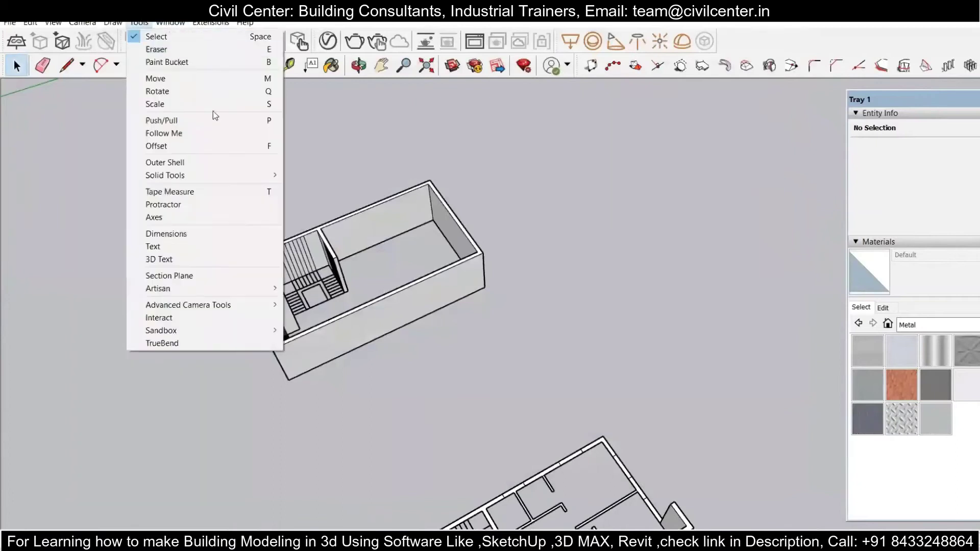
left_click(200, 67)
key("Escape")
left_click(139, 23)
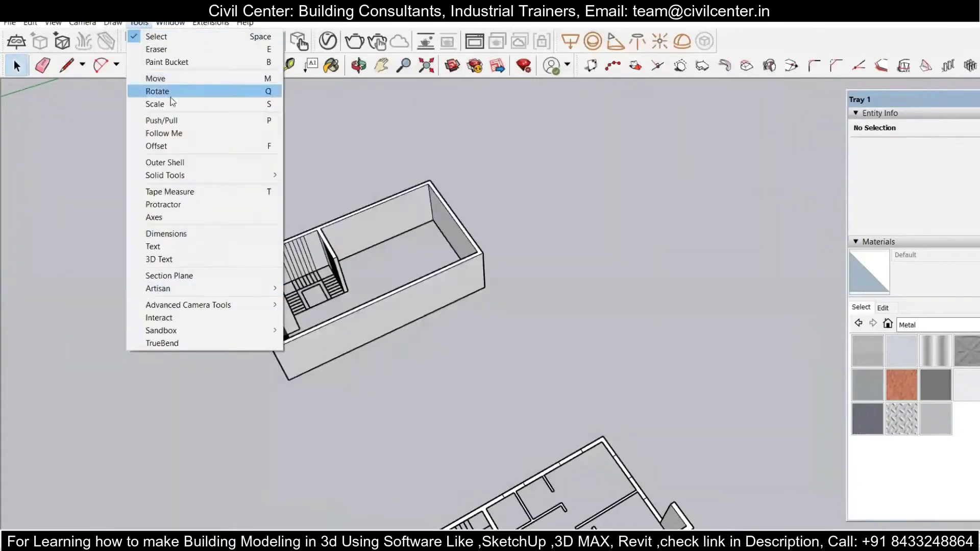
mouse_move(211, 23)
mouse_move(261, 54)
mouse_move(372, 143)
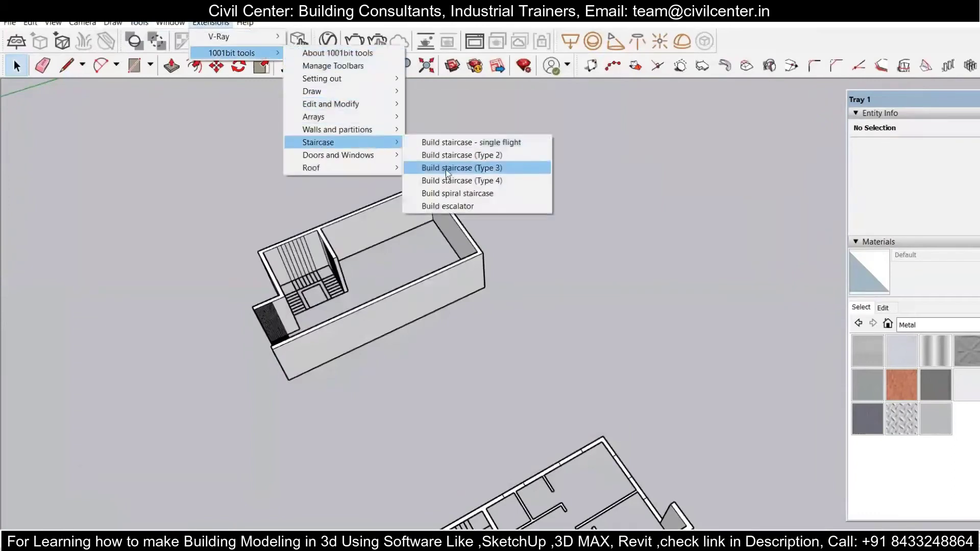
left_click(445, 168)
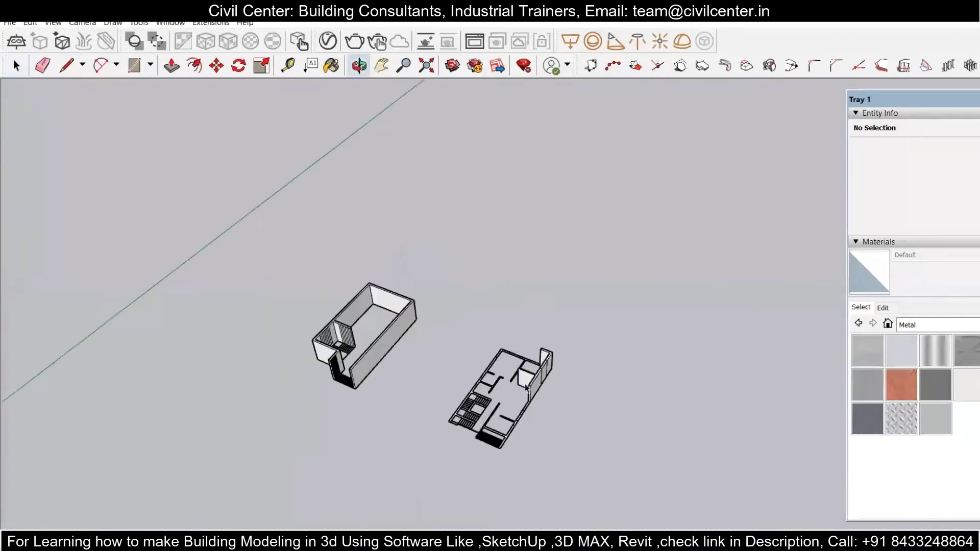
Step: Push the raised side wall segments and the rear corner section back down to floor level
scroll(530, 449, "up", 10)
key("t")
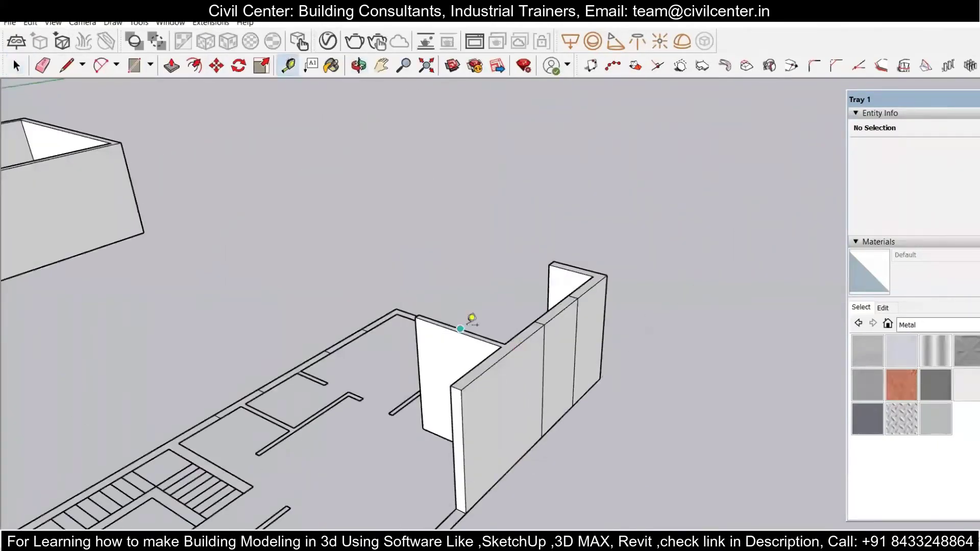
scroll(471, 319, "up", 5)
key("space")
left_click(493, 230)
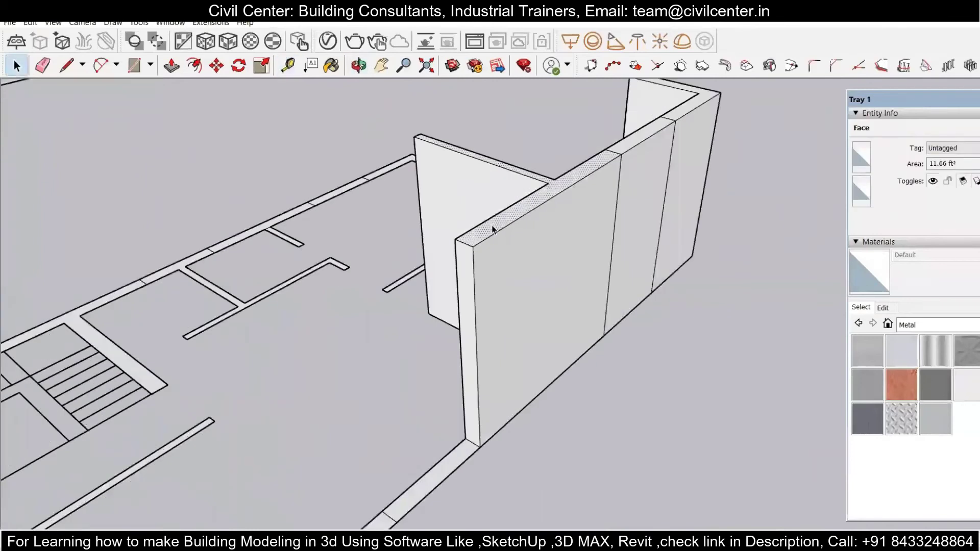
key("p")
left_click(493, 230)
left_click(459, 448)
left_click(641, 136)
left_click(553, 367)
left_click(693, 103)
left_click(621, 304)
Step: Extrude the side wall section again, then raise the rear wall and adjoining bedroom partitions to the same height
left_click(534, 391)
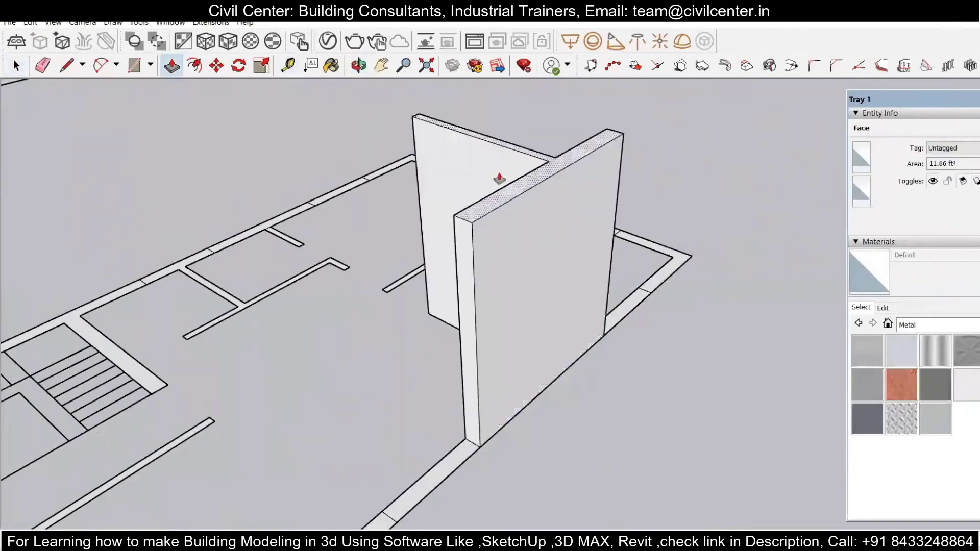
scroll(569, 372, "down", 5)
middle_click_drag(568, 372, 573, 276)
left_click(573, 276)
scroll(226, 189, "up", 8)
middle_click_drag(226, 189, 372, 306)
scroll(278, 204, "down", 3)
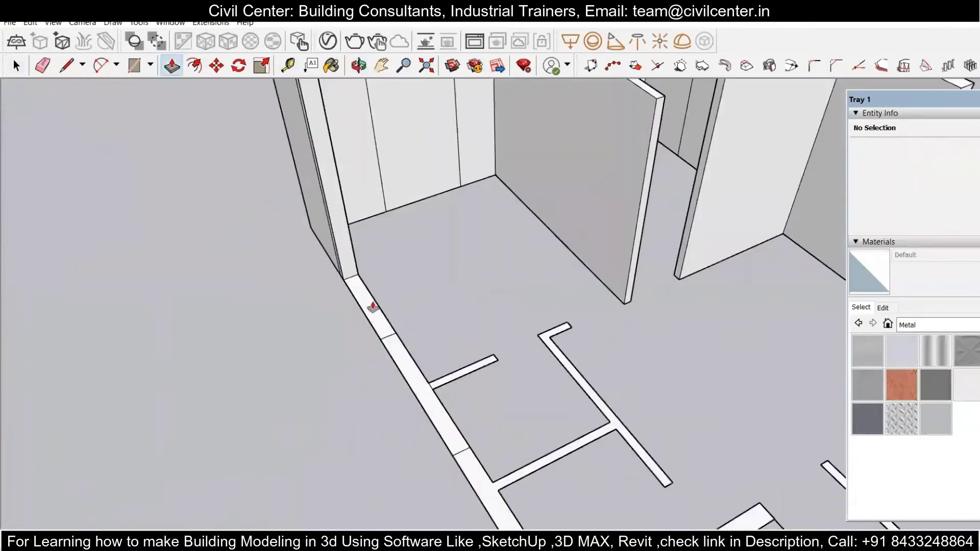
Step: Extrude the opposite side wall, bathroom, staircase, front and remaining side wall faces to the same height
scroll(372, 306, "down", 4)
middle_click_drag(353, 179, 374, 258)
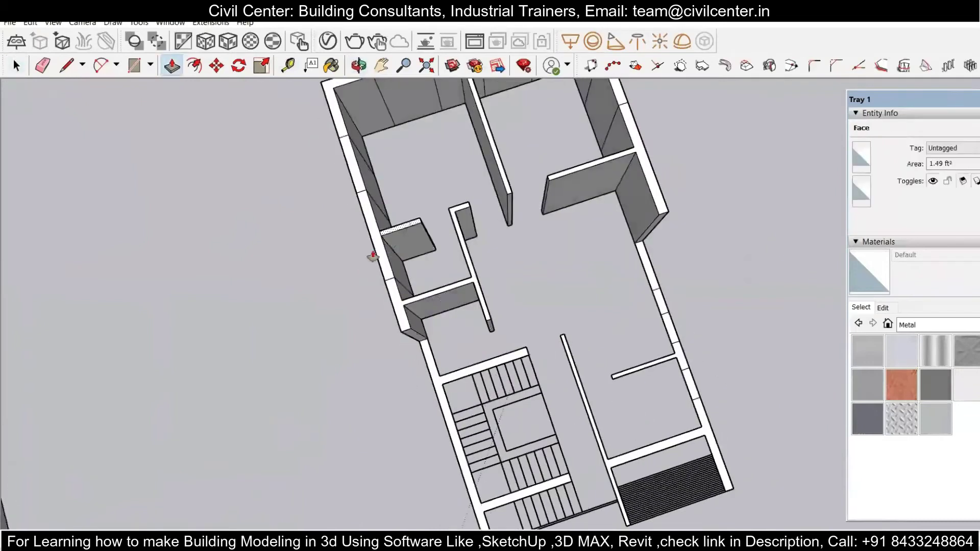
scroll(400, 317, "down", 3)
left_click_drag(592, 395, 595, 330)
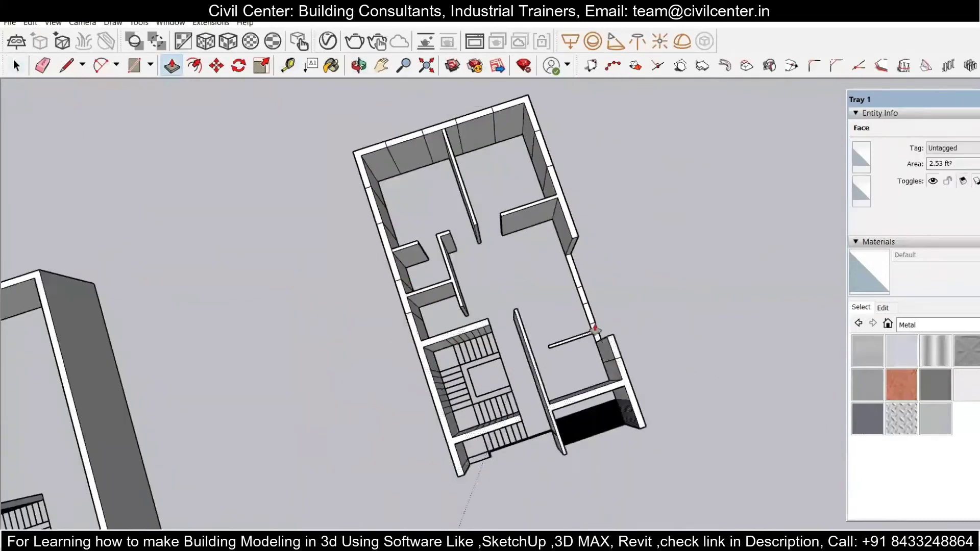
double_click(582, 295)
Step: Erase the projecting window outlines around the outer walls of the next floor plan
middle_click_drag(579, 291, 205, 286)
scroll(442, 163, "down", 4)
scroll(564, 219, "down", 4)
middle_click_drag(204, 286, 390, 459)
scroll(390, 459, "up", 4)
middle_click_drag(390, 459, 433, 265, "shift")
scroll(433, 229, "down", 2)
scroll(444, 208, "up", 3)
middle_click_drag(444, 230, 456, 439)
scroll(457, 439, "up", 3)
key("e")
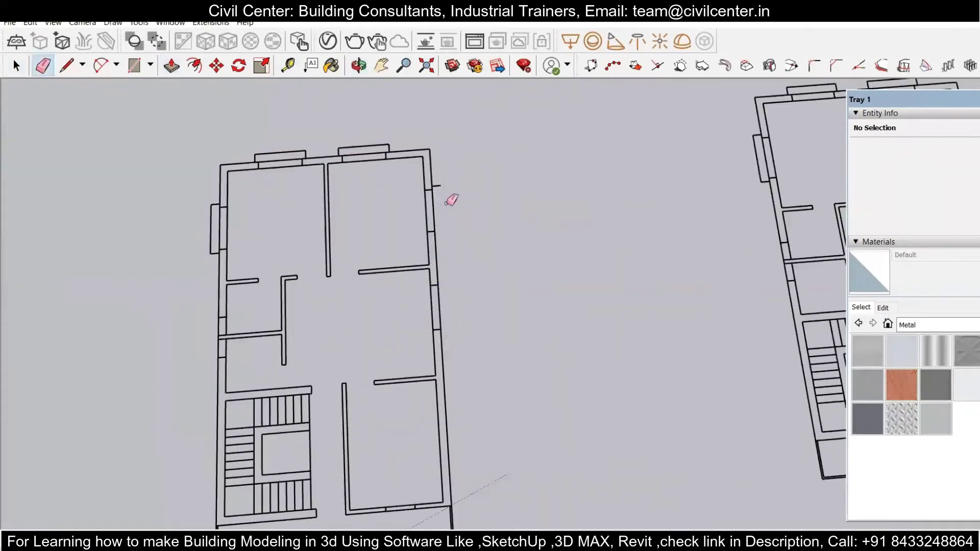
scroll(441, 138, "up", 5)
scroll(257, 162, "down", 6)
mouse_move(25, 170)
left_mouse_down()
mouse_move(179, 167)
mouse_move(190, 240)
left_mouse_up()
scroll(187, 206, "up", 4)
scroll(153, 208, "down", 4)
mouse_move(207, 465)
middle_mouse_down()
mouse_move(202, 454)
mouse_move(280, 428)
middle_mouse_up()
scroll(280, 428, "up", 3)
scroll(349, 423, "down", 2)
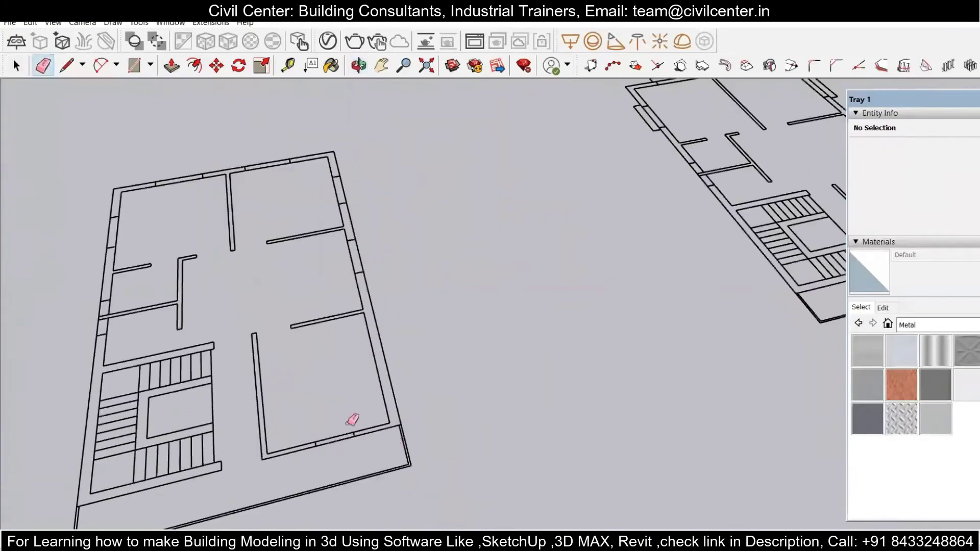
Step: Draw a rectangle over the cleaned floor plan's outline to generate its faces
left_click(399, 423)
scroll(76, 169, "up", 4)
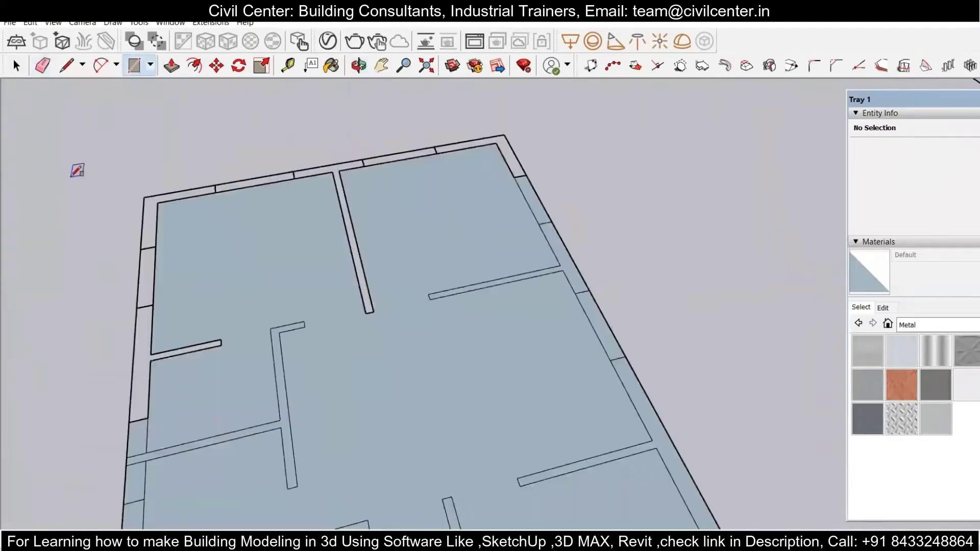
scroll(174, 186, "up", 3)
key("l")
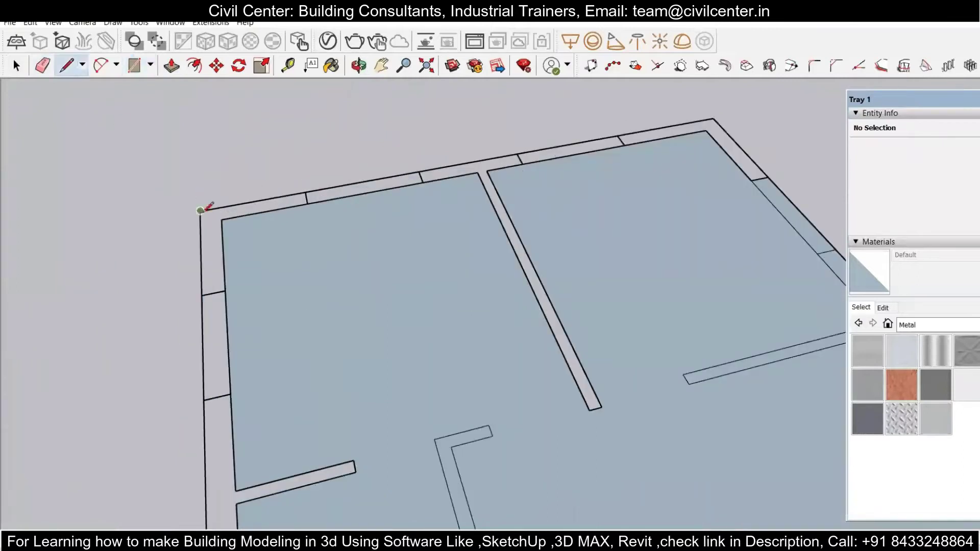
scroll(424, 159, "down", 6)
key("space")
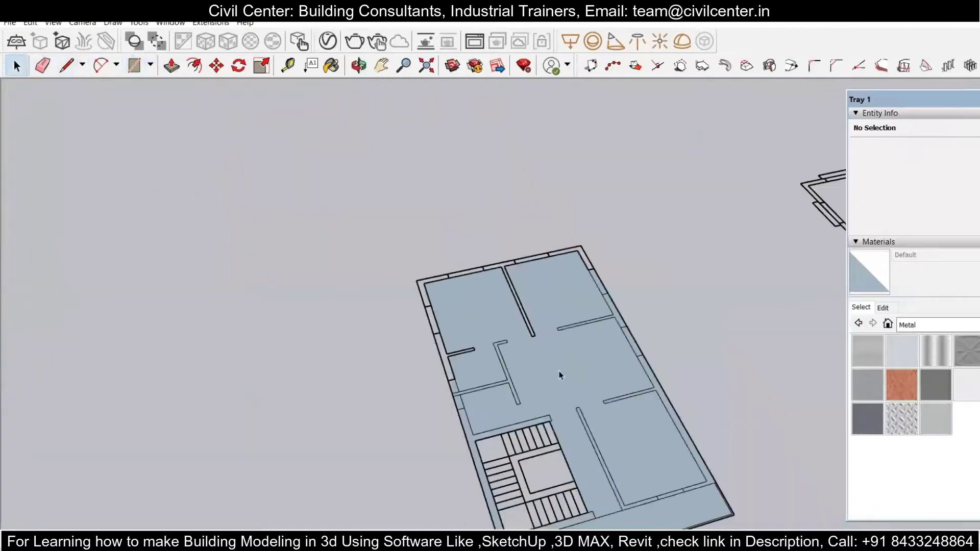
Step: Fill the missing faces in the rear wall and the side wall segments with rectangles snapped to their corners
scroll(422, 240, "up", 1)
scroll(422, 237, "up", 3)
key("r")
left_click(407, 333)
left_click(746, 264)
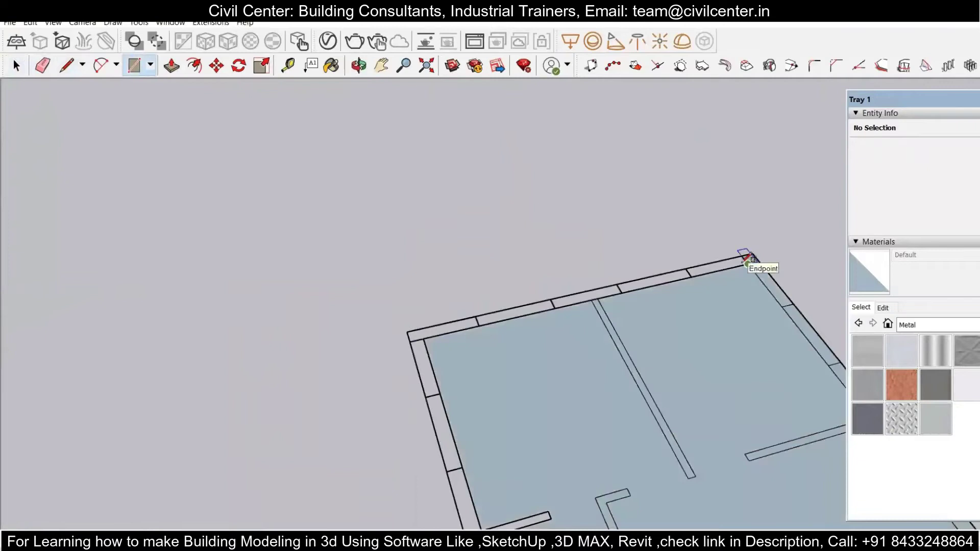
left_click(475, 315)
left_click(409, 342)
scroll(409, 341, "down", 5)
scroll(434, 412, "up", 5)
left_click(434, 412)
left_click(434, 413)
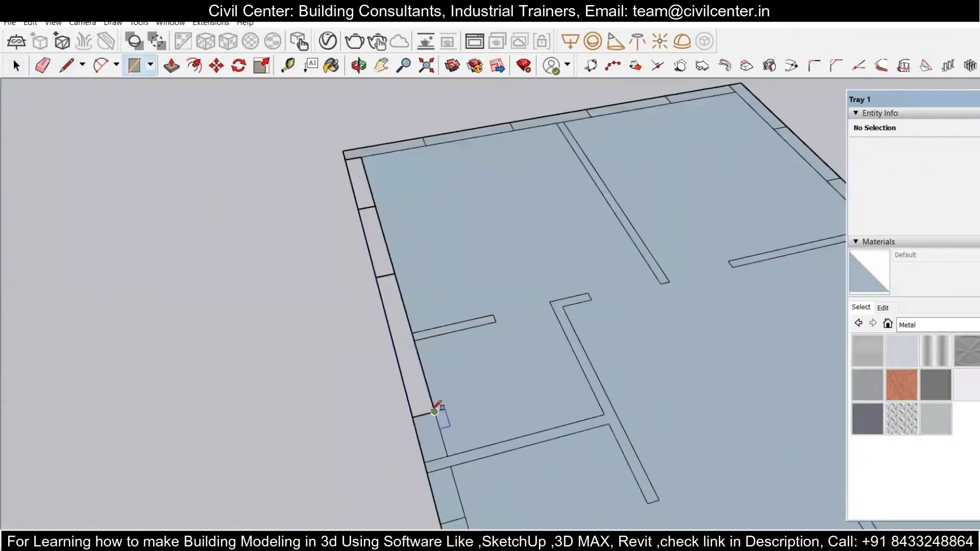
left_click(376, 278)
left_click(360, 207)
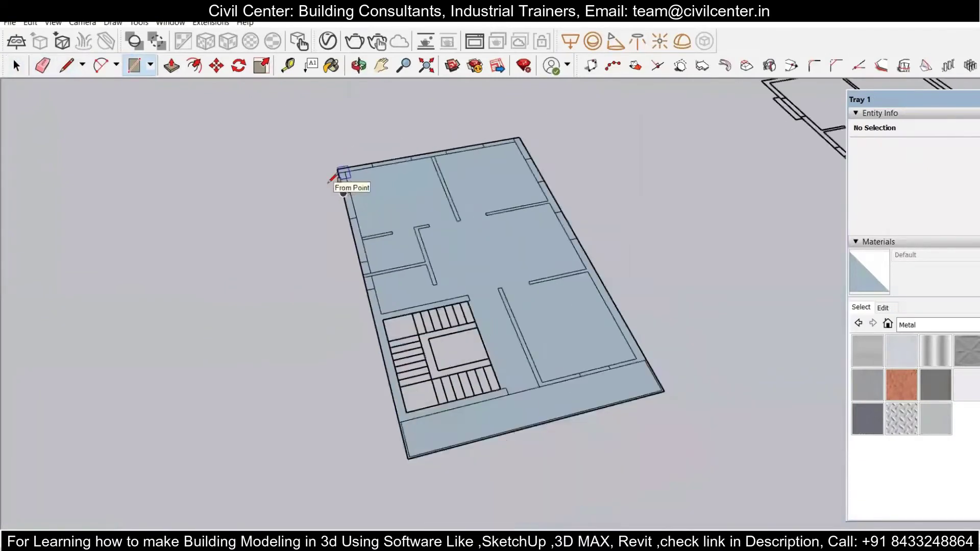
scroll(338, 181, "down", 8)
Step: Delete the room floor faces and erase the line across the opening beside the staircase at the front
key("space")
scroll(510, 352, "up", 3)
left_click(495, 381)
key("Delete")
scroll(507, 358, "up", 2)
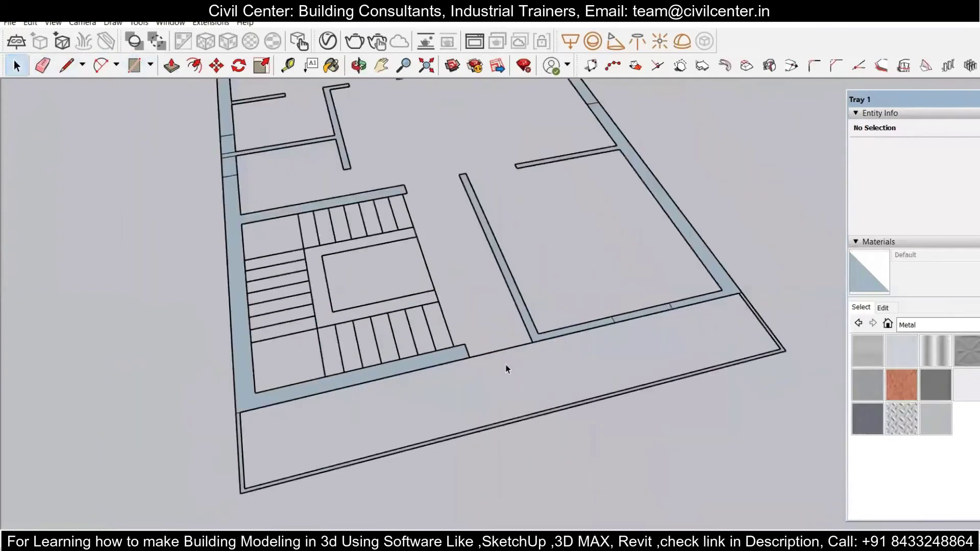
key("e")
left_click(503, 346)
scroll(493, 315, "down", 5)
middle_click_drag(370, 175, 441, 263, "shift")
scroll(411, 221, "up", 6)
scroll(454, 218, "down", 5)
scroll(566, 192, "up", 5)
scroll(635, 224, "down", 5)
scroll(571, 385, "up", 5)
scroll(683, 433, "down", 2)
scroll(684, 433, "down", 4)
middle_click_drag(796, 304, 512, 173, "shift")
scroll(511, 173, "up", 5)
scroll(510, 176, "down", 5)
Step: Select the outer wall and partition faces of the floor plan and reverse them
key("space")
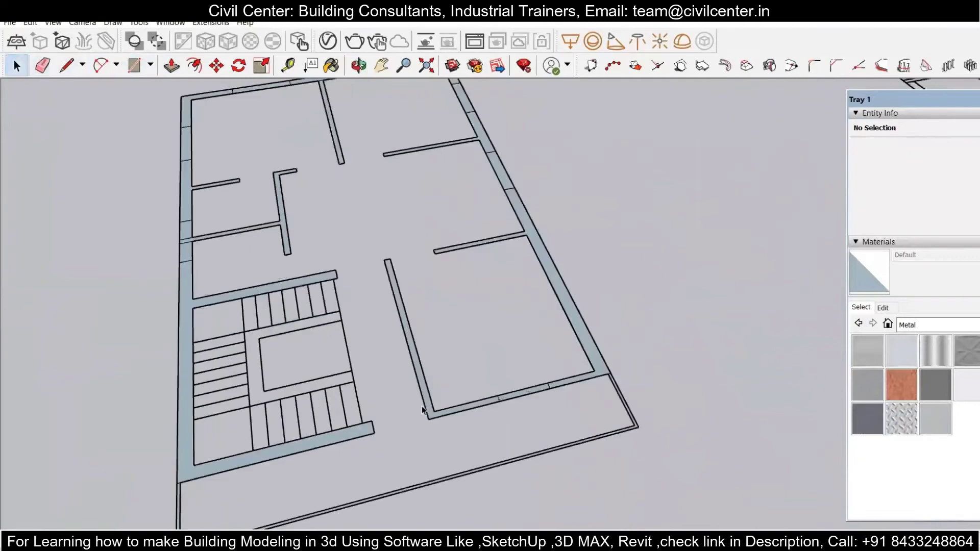
right_click(425, 410)
left_click(482, 319)
scroll(524, 394, "up", 2)
scroll(473, 198, "down", 6)
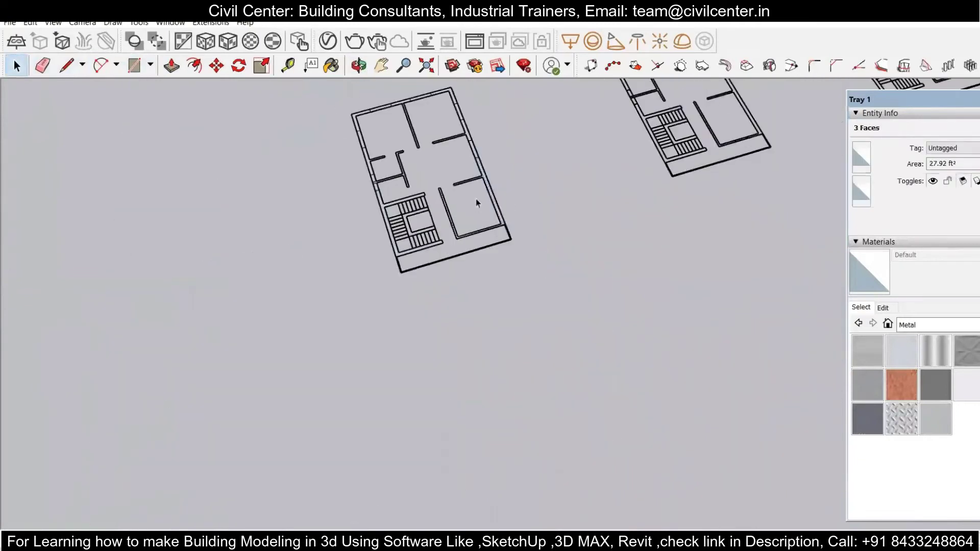
middle_click_drag(477, 152, 507, 400, "shift")
scroll(507, 400, "up", 4)
left_click(490, 402, "shift")
left_click(471, 334, "shift")
left_click(471, 341, "shift")
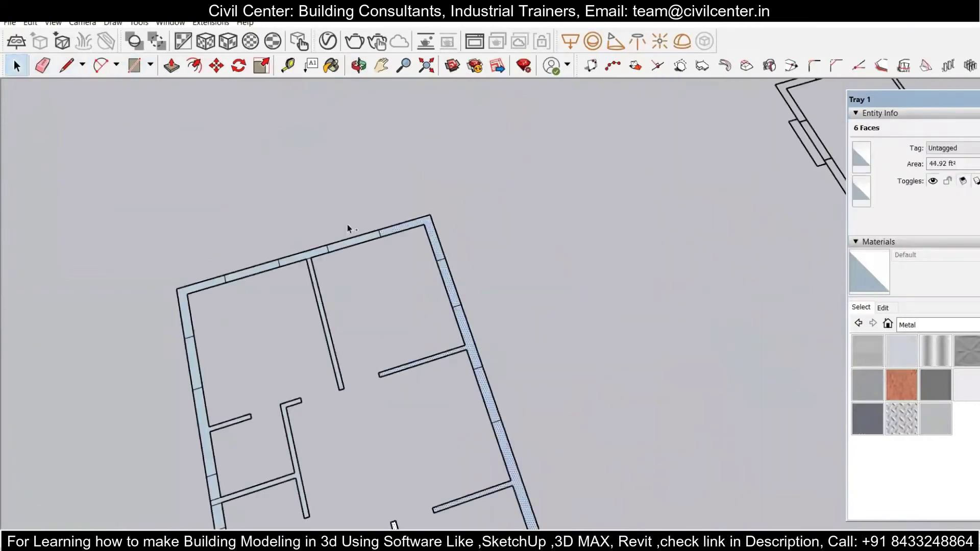
left_click(349, 239, "shift")
scroll(308, 274, "up", 5)
left_click(293, 227, "shift")
left_click(155, 264, "shift")
scroll(135, 334, "down", 10)
scroll(343, 462, "up", 8)
right_click(343, 463)
left_click(389, 378)
Step: Reverse the remaining long partition face and the rear wall segment beside the corner
scroll(329, 327, "down", 4)
scroll(467, 376, "up", 4)
right_click(460, 364)
right_click(455, 376)
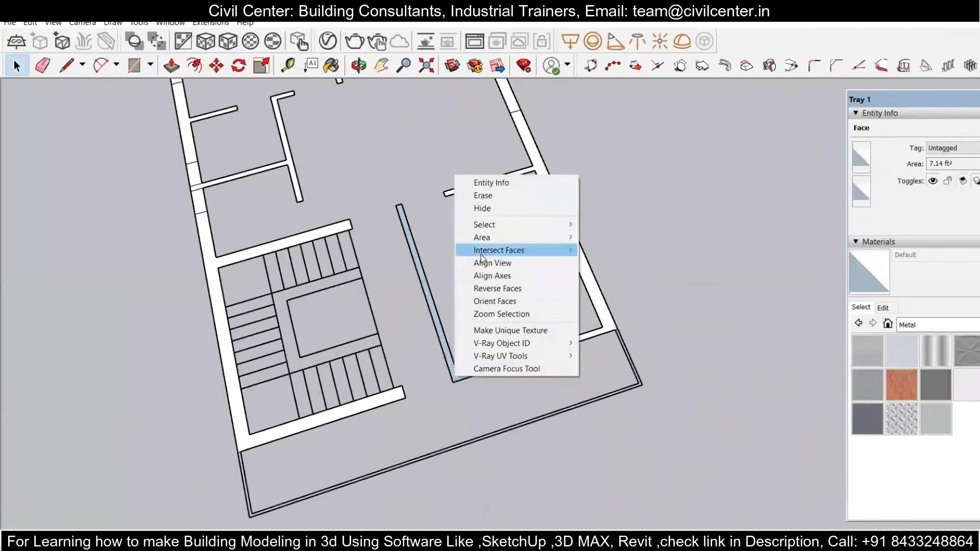
left_click(499, 293)
scroll(495, 311, "down", 4)
scroll(409, 126, "up", 3)
right_click(443, 169)
right_click(439, 172)
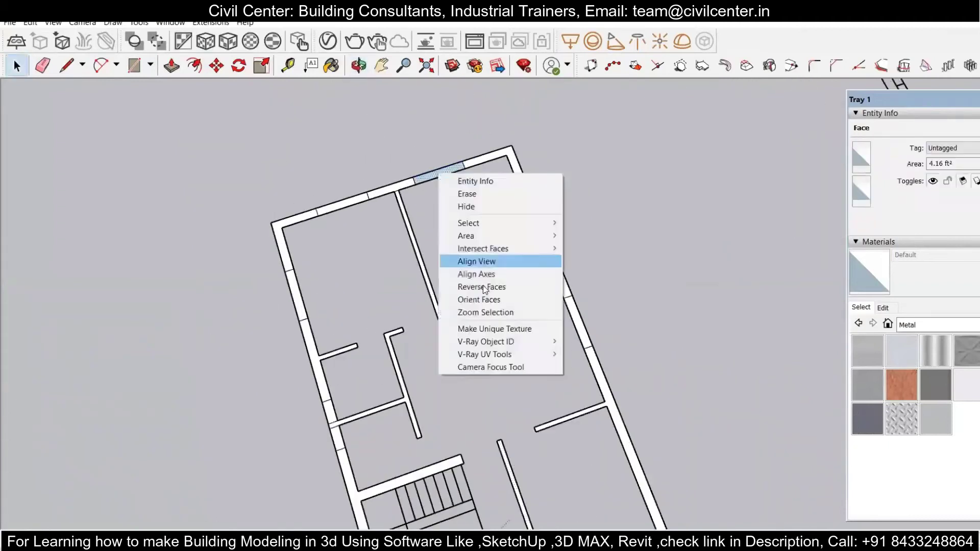
left_click(485, 288)
Step: Extrude the rear corner and the side wall segments with their adjoining partition to a height of 11' 8"
scroll(280, 225, "up", 2)
left_click(550, 147, "shift")
scroll(550, 148, "down", 5)
middle_click_drag(541, 153, 219, 123)
scroll(672, 339, "up", 5)
left_click(643, 306)
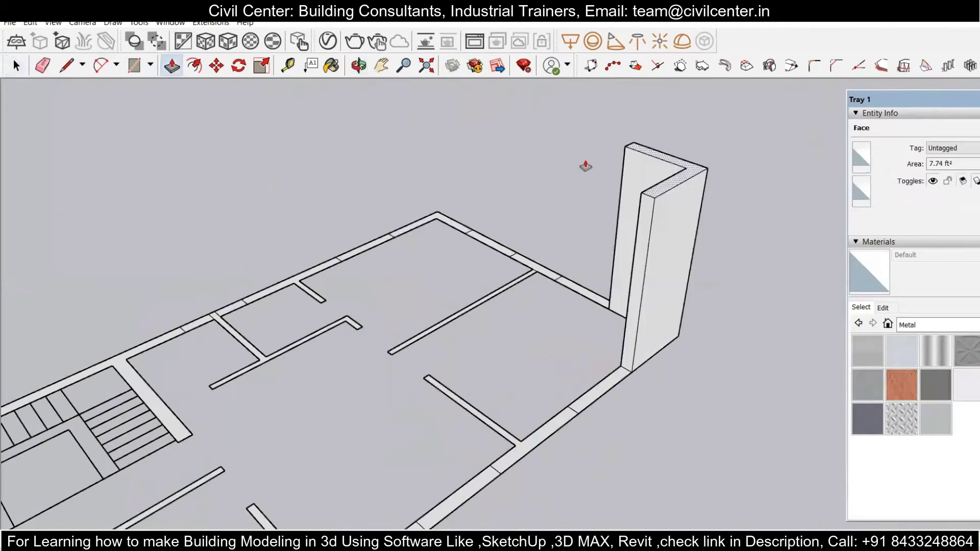
left_click_drag(518, 454, 587, 286)
left_click_drag(467, 490, 519, 289)
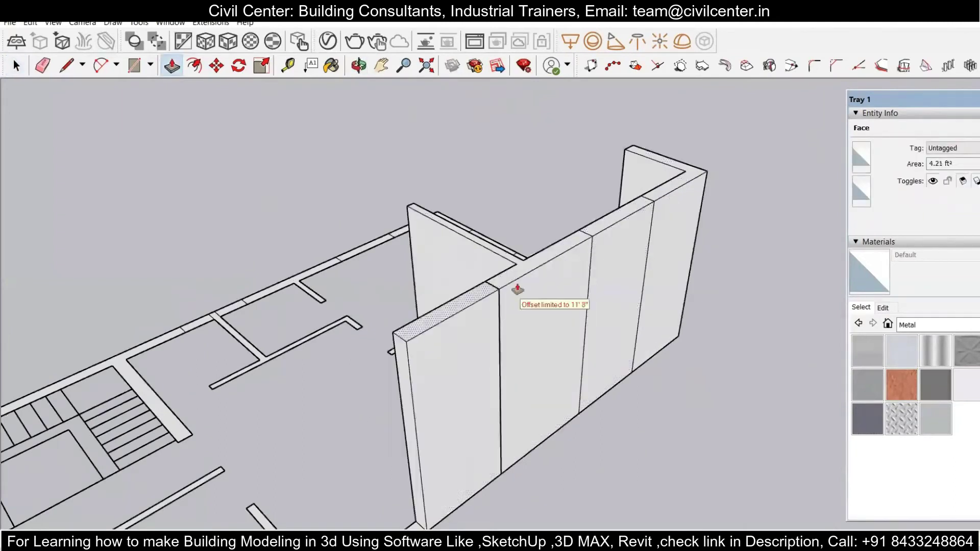
scroll(571, 229, "down", 3)
left_click_drag(439, 426, 491, 286)
Step: Extrude the front wall, the long partition and the staircase walls to the same height
middle_click_drag(306, 347, 592, 403)
scroll(592, 434, "up", 3)
left_click_drag(712, 485, 765, 301)
left_click_drag(656, 506, 714, 312)
scroll(531, 378, "down", 4)
scroll(485, 468, "up", 4)
left_click_drag(486, 468, 700, 210)
scroll(357, 357, "down", 4)
middle_click_drag(363, 359, 577, 408)
scroll(612, 423, "up", 4)
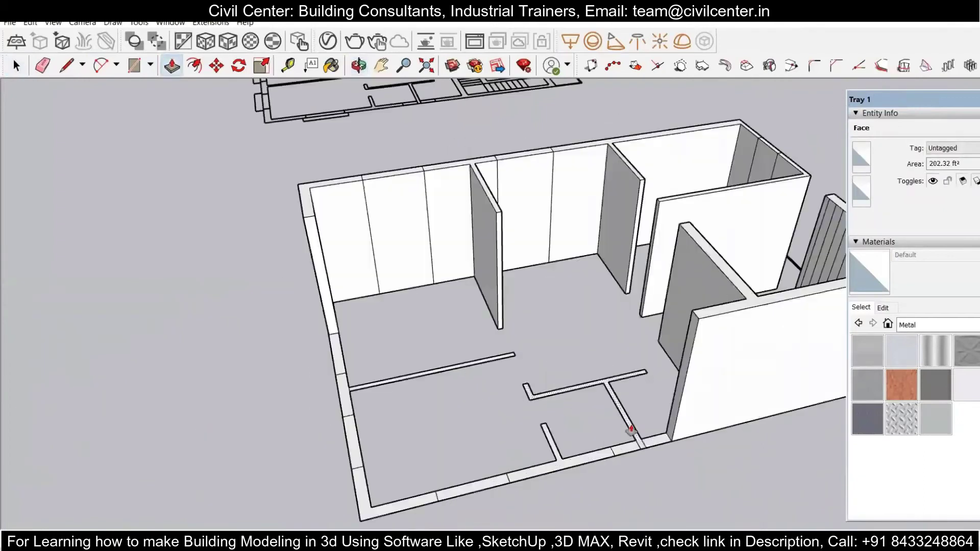
Step: Extrude the bathroom walls, the opposite side wall, the rear wall and the bedroom partition to the same height
double_click(637, 443)
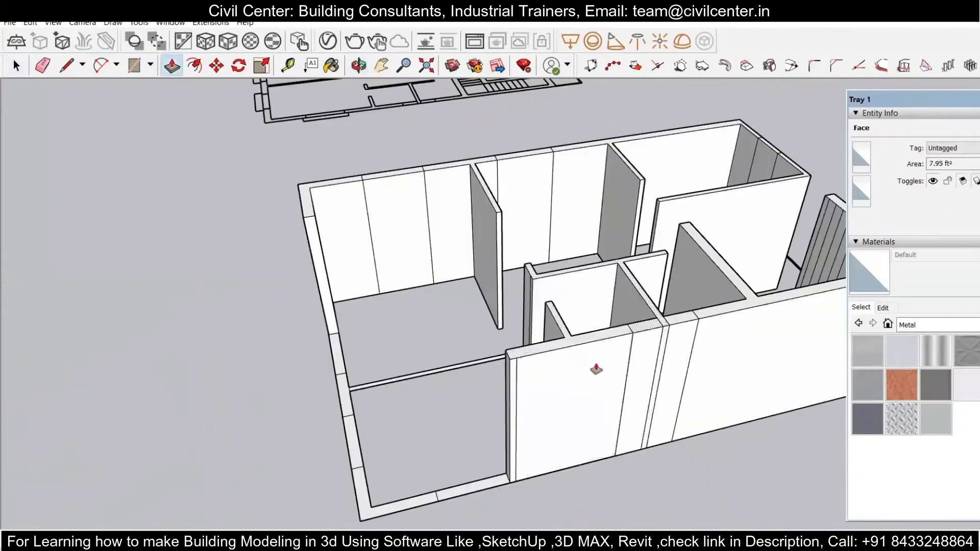
middle_click_drag(291, 483, 689, 384)
left_click(612, 368)
left_click(451, 475)
left_click(602, 368)
middle_click_drag(598, 396, 346, 423)
scroll(357, 403, "up", 4)
left_click(388, 401)
left_click(270, 398)
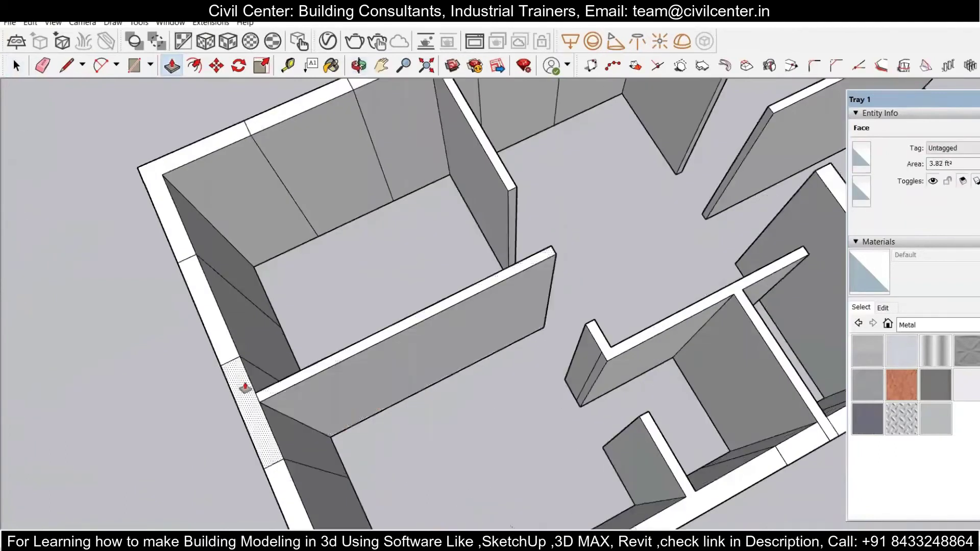
Step: Draw a rectangle corner to corner over the next floor plan to generate its wall and room faces
scroll(164, 258, "down", 10)
scroll(426, 267, "up", 5)
middle_click_drag(289, 351, 352, 370)
scroll(244, 357, "up", 4)
key("space")
key("l")
scroll(245, 353, "down", 4)
key("r")
left_click(219, 160)
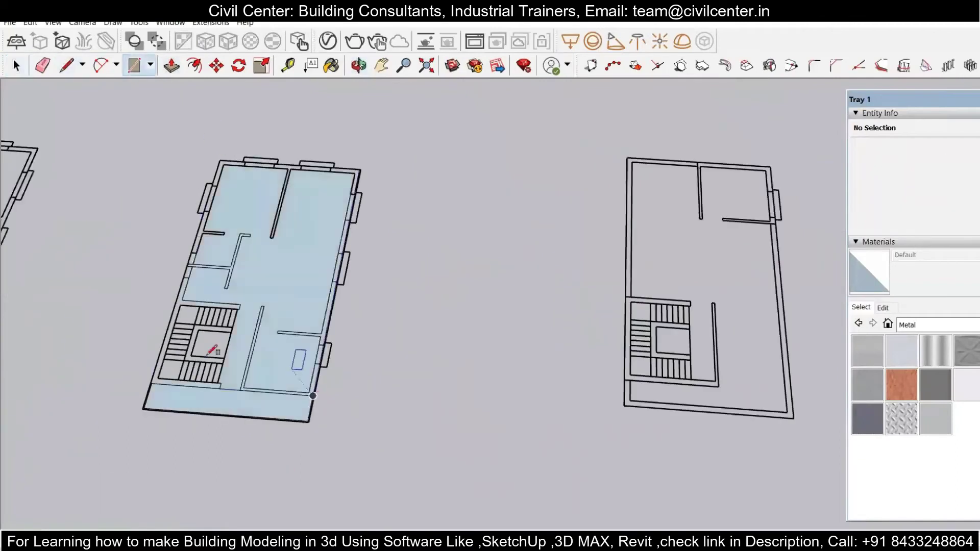
middle_click_drag(213, 350, 356, 344)
scroll(395, 291, "up", 5)
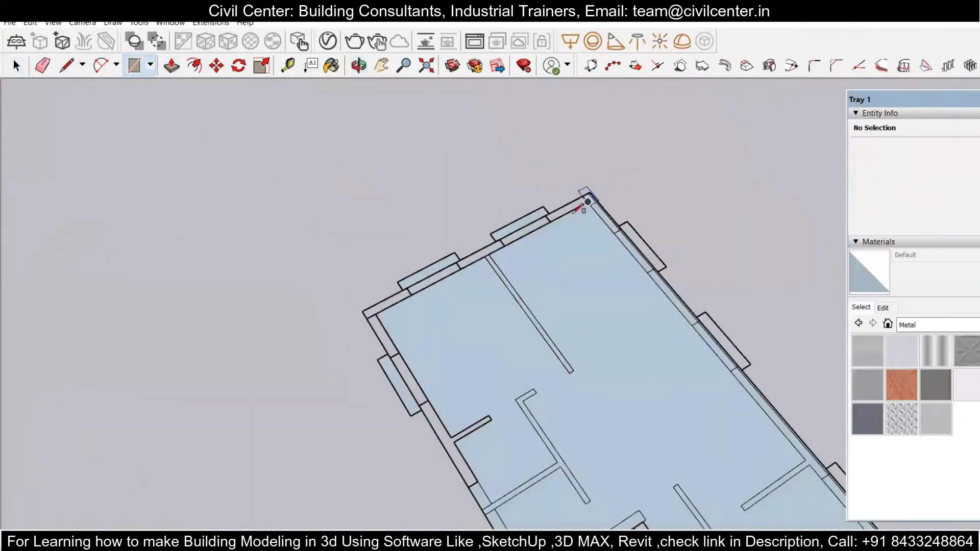
Step: Fill the rear wall segments and window openings that still lack faces with small rectangles
scroll(510, 204, "up", 6)
key("t")
left_click(500, 223)
key("e")
scroll(552, 357, "down", 4)
scroll(430, 295, "up", 5)
scroll(490, 402, "down", 5)
scroll(278, 214, "up", 5)
scroll(490, 286, "down", 5)
mouse_move(490, 286)
middle_mouse_down()
mouse_move(453, 247)
mouse_move(436, 245)
middle_mouse_up()
scroll(396, 276, "down", 3)
scroll(390, 277, "up", 2)
mouse_move(327, 301)
middle_mouse_down()
mouse_move(367, 341)
mouse_move(504, 403)
middle_mouse_up()
scroll(505, 403, "down", 3)
scroll(334, 329, "up", 7)
key("l")
key("r")
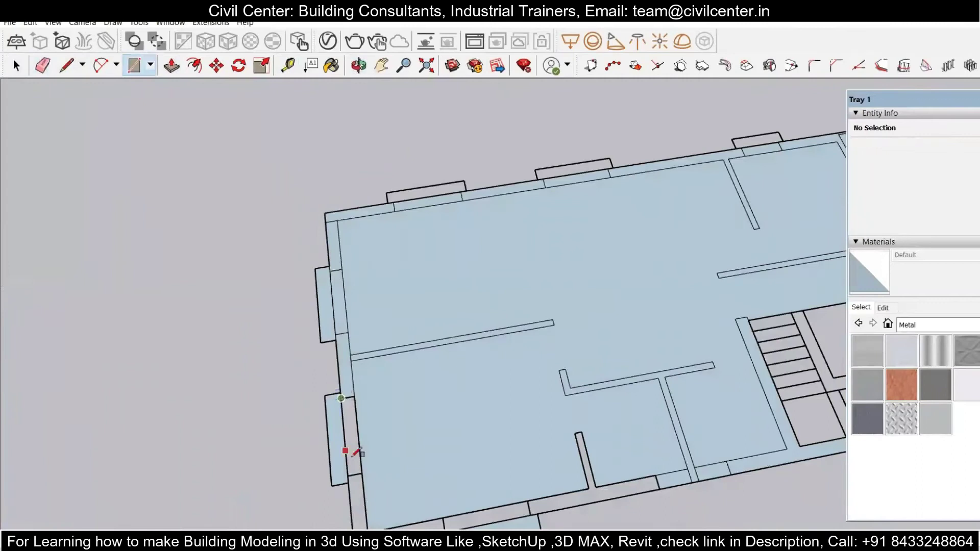
left_click(361, 475)
scroll(361, 475, "down", 3)
scroll(359, 503, "up", 6)
left_click(320, 375)
scroll(658, 418, "down", 5)
scroll(459, 379, "up", 3)
scroll(311, 306, "down", 5)
scroll(445, 314, "down", 3)
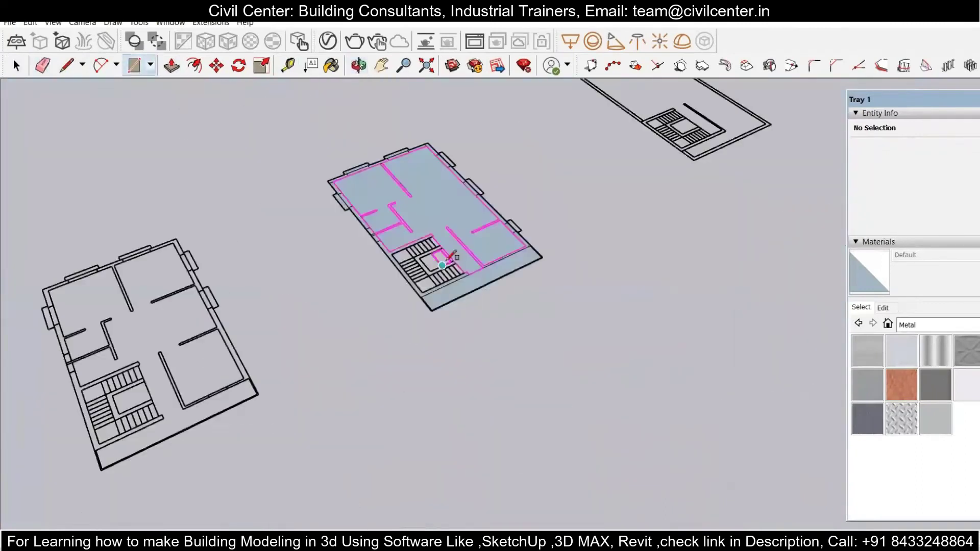
Step: Erase the window outlines projecting outside the outer walls of this floor plan
scroll(306, 175, "up", 8)
key("e")
left_click_drag(450, 329, 573, 313)
scroll(357, 336, "down", 2)
scroll(318, 399, "up", 3)
left_click_drag(365, 362, 363, 422)
scroll(420, 245, "up", 5)
left_click_drag(402, 163, 414, 271)
scroll(411, 220, "down", 4)
left_click_drag(419, 282, 428, 339)
scroll(431, 332, "down", 4)
scroll(439, 408, "up", 4)
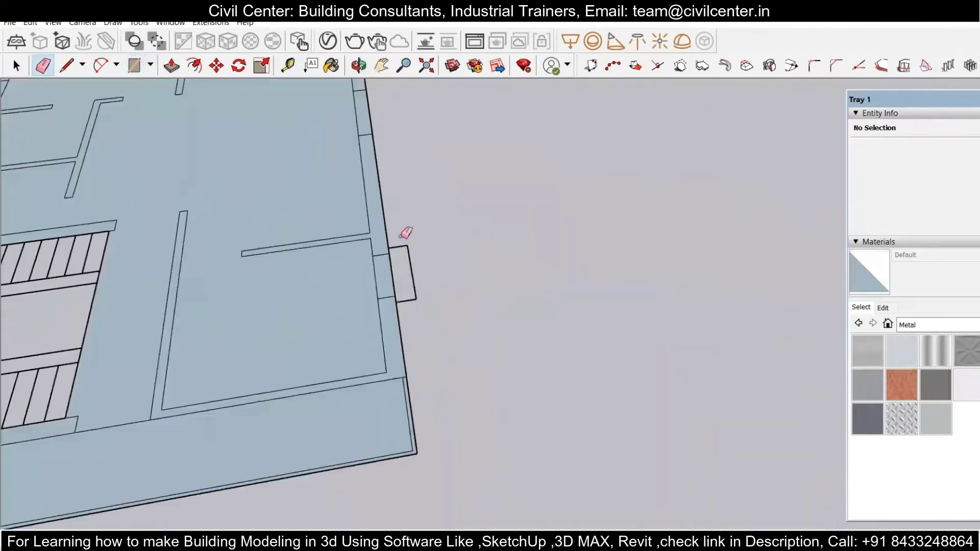
left_click_drag(406, 239, 412, 302)
Step: Delete the room floor and front balcony faces and erase the line across the entrance opening beside the staircase
scroll(398, 286, "down", 7)
middle_click_drag(361, 284, 382, 347)
left_click(398, 255)
key("Delete")
left_click(361, 345)
key("Delete")
scroll(359, 344, "up", 5)
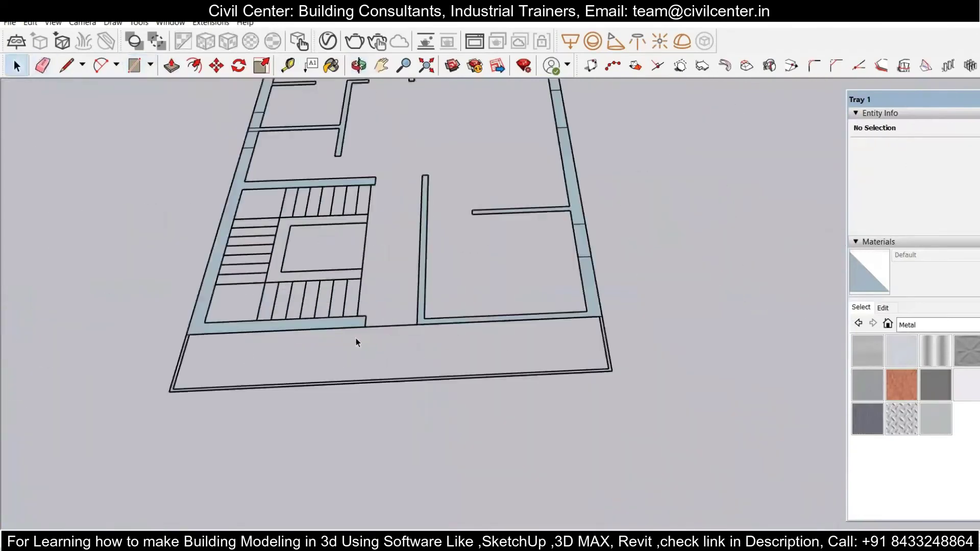
left_click_drag(386, 340, 388, 319)
scroll(386, 327, "down", 4)
scroll(372, 240, "up", 6)
Step: Reverse the face of the staircase walls and the adjoining side wall
key("space")
right_click(286, 248)
left_click(331, 362)
Step: Select all remaining outer wall segments and partitions of the plan and reverse their faces
right_click(482, 337)
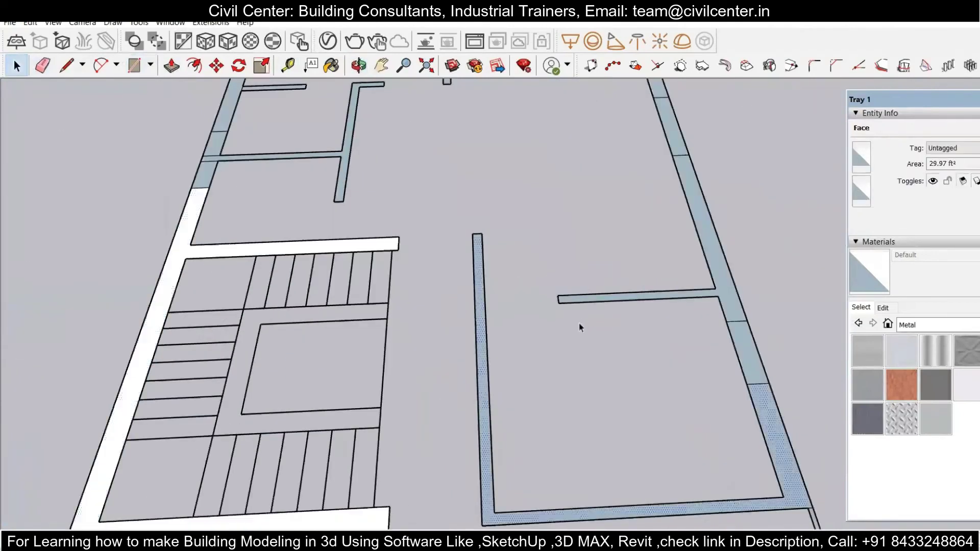
left_click(755, 358, "shift")
left_click(712, 250, "shift")
left_click(669, 126, "shift")
scroll(615, 142, "down", 5)
middle_click_drag(614, 143, 285, 413, "shift")
scroll(360, 294, "up", 6)
left_click(393, 383, "shift")
left_click(400, 250, "shift")
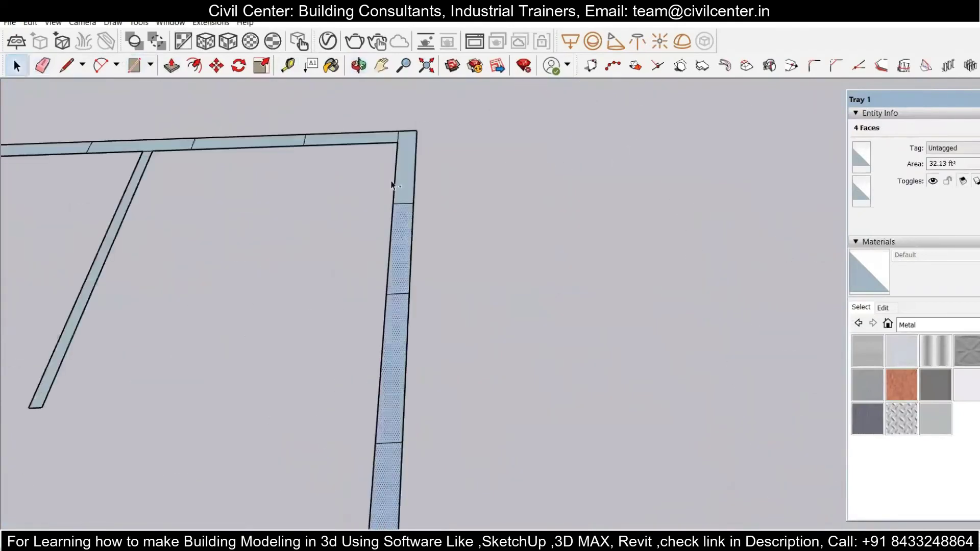
left_click(259, 143, "shift")
left_click(172, 146, "shift")
left_click(136, 178, "shift")
scroll(137, 180, "down", 5)
scroll(571, 326, "up", 5)
middle_click_drag(140, 180, 610, 382, "shift")
left_click(520, 296, "shift")
left_click(426, 307, "shift")
left_click(392, 370, "shift")
left_click(385, 363, "shift")
left_click(386, 369, "shift")
left_click(433, 327, "shift")
scroll(429, 327, "down", 3)
scroll(423, 382, "up", 5)
left_click(413, 365, "shift")
left_click(425, 424, "shift")
scroll(549, 176, "down", 5)
right_click(481, 231)
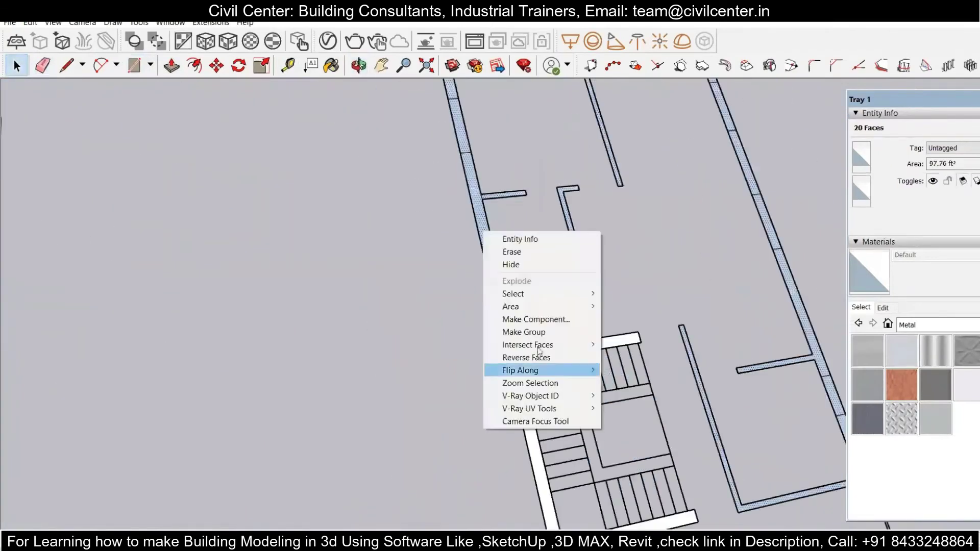
left_click(530, 356)
Step: Extrude the front room's walls, its short partition and the adjoining side wall segments to a height of 10'
scroll(446, 234, "down", 5)
middle_click_drag(446, 234, 531, 365, "shift")
scroll(278, 356, "down", 3)
scroll(300, 328, "up", 6)
key("p")
left_click(300, 327)
type("10'")
key("Return")
scroll(250, 287, "down", 6)
scroll(221, 352, "up", 4)
left_click(534, 363)
left_click(522, 184)
scroll(558, 299, "down", 5)
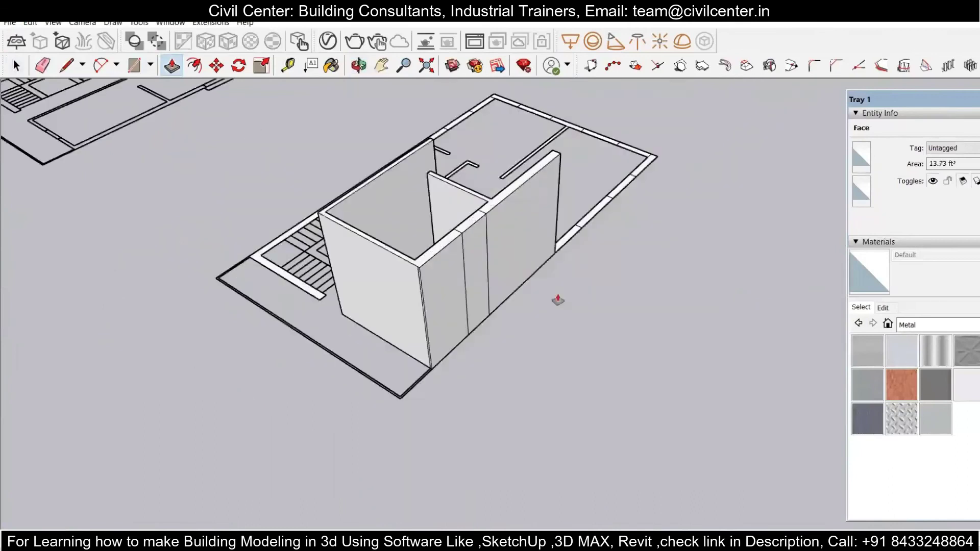
Step: Extrude the remaining segments of the long side wall up to the rear corner to the same height
middle_click_drag(558, 300, 327, 286)
left_click(528, 347)
left_click(641, 400)
left_click(607, 291)
left_click(691, 423)
left_click(663, 318)
scroll(560, 400, "down", 4)
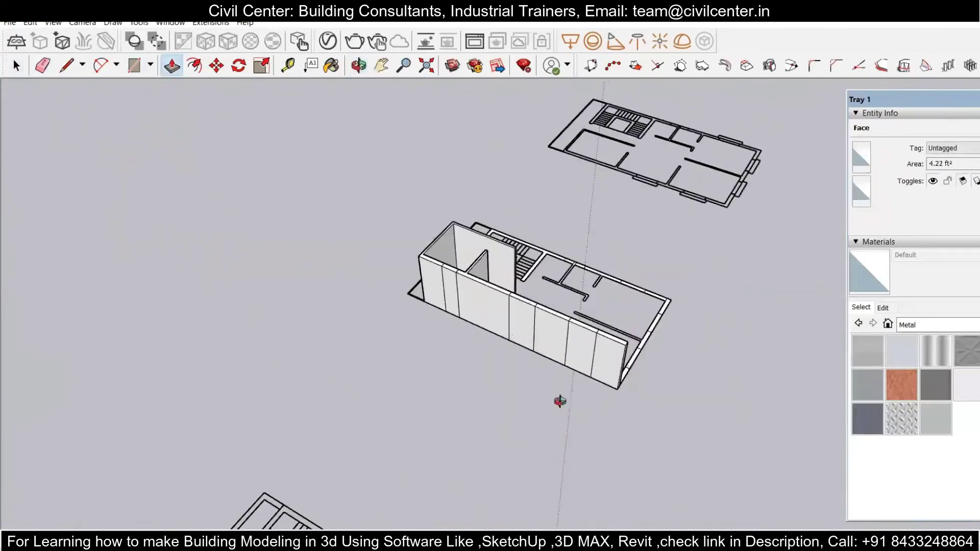
Step: Extrude the rear wall segments, the long bedroom partition and the far rear corner to the same height
middle_click_drag(559, 400, 357, 398)
scroll(503, 357, "up", 5)
left_click(510, 378)
left_click(532, 402)
left_click(488, 294)
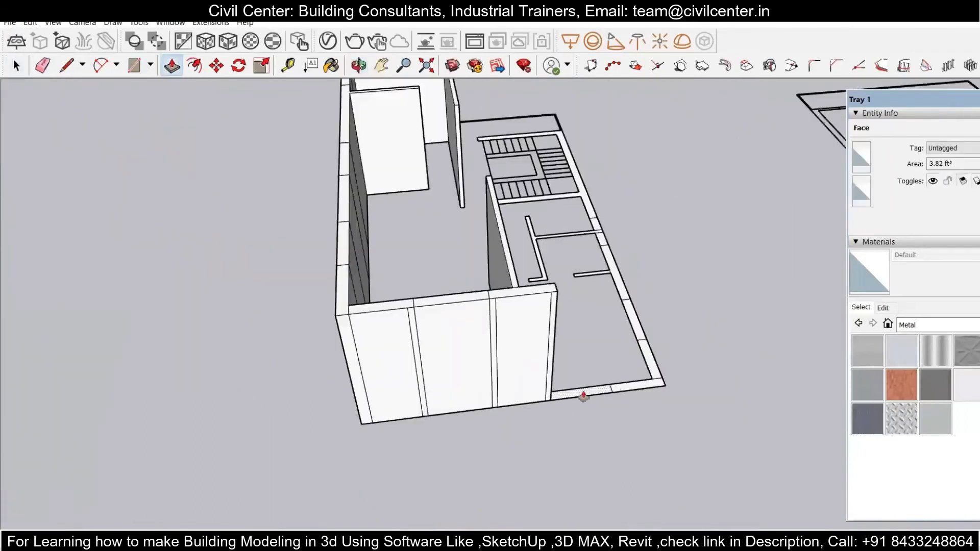
left_click(583, 396)
middle_click_drag(633, 393, 462, 408)
left_click(461, 429)
left_click(350, 157)
left_click(511, 402)
Step: Extrude the opposite side wall segments, the short partition, the bathroom walls and the staircase walls to the same height
scroll(512, 317, "down", 4)
middle_click_drag(547, 347, 257, 419, "shift")
scroll(257, 419, "up", 1)
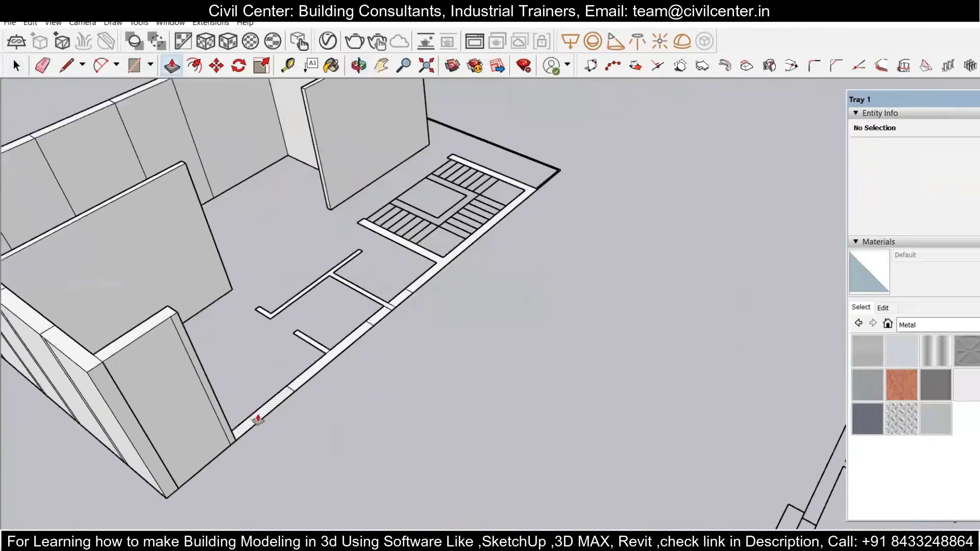
left_click(314, 375)
left_click(250, 262)
middle_click_drag(301, 347, 35, 315)
middle_click_drag(587, 168, 361, 216)
scroll(361, 216, "up", 4)
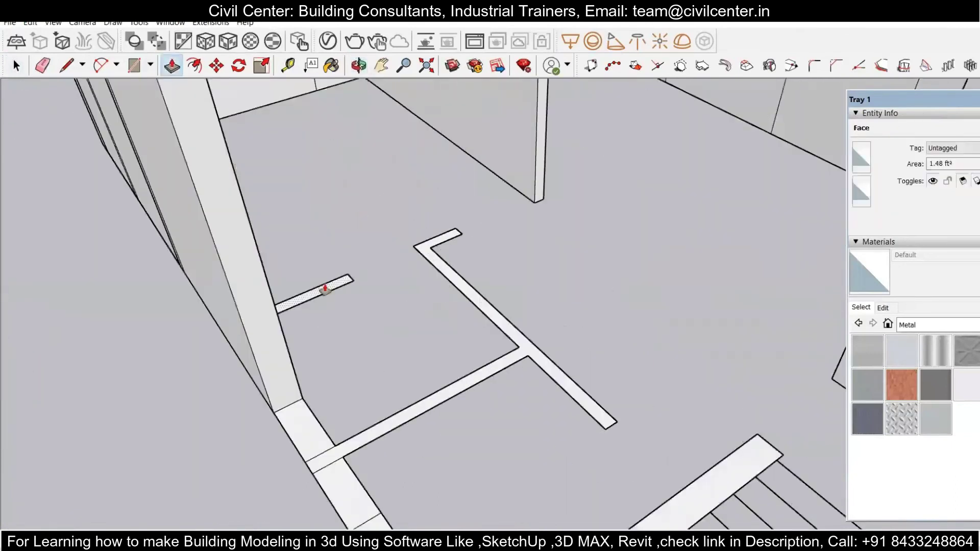
left_click(329, 286)
scroll(330, 283, "down", 4)
left_click(274, 177)
middle_click_drag(409, 313, 405, 442)
left_click(513, 450)
left_click(385, 265)
Step: Erase the window outline projecting outside the side wall of the last floor plan
scroll(385, 264, "down", 8)
middle_click_drag(637, 204, 473, 247)
middle_click_drag(638, 253, 288, 459, "shift")
scroll(310, 309, "down", 3)
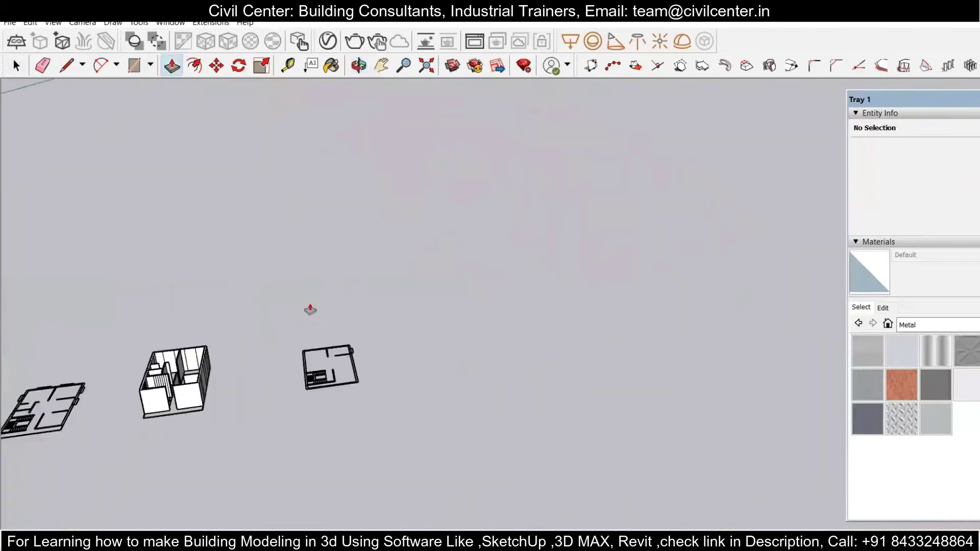
scroll(310, 309, "up", 8)
key("e")
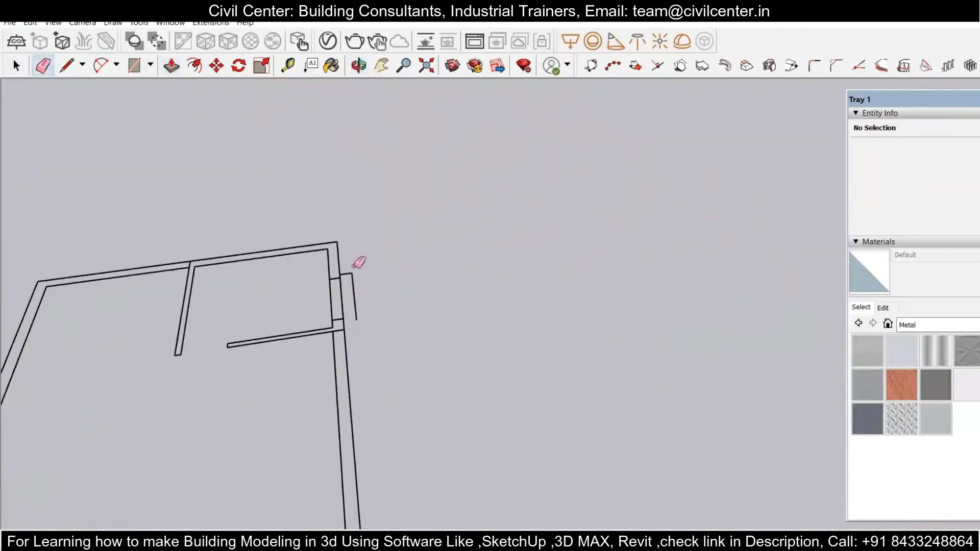
scroll(358, 263, "down", 6)
scroll(371, 210, "up", 5)
scroll(530, 149, "down", 5)
scroll(531, 194, "up", 6)
scroll(429, 219, "down", 7)
scroll(367, 214, "up", 2)
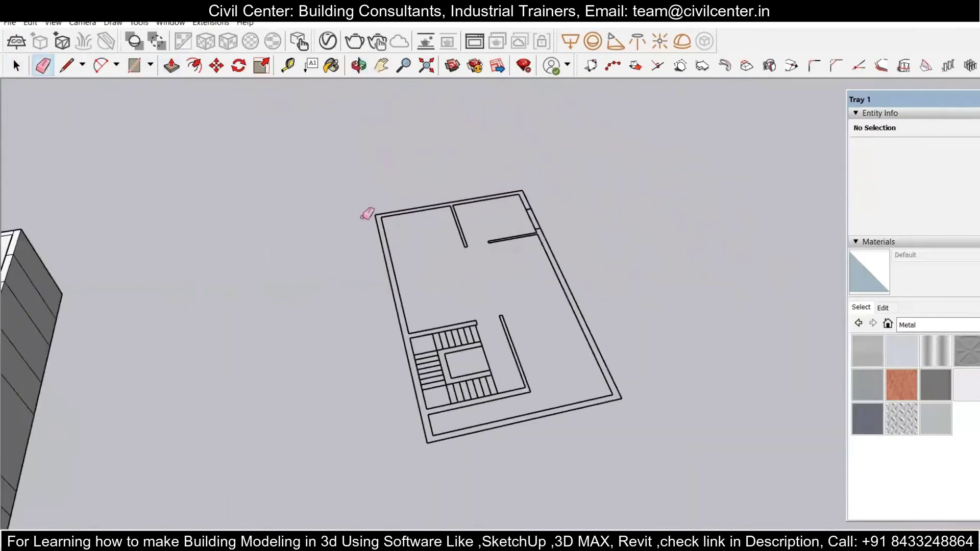
Step: Draw a rectangle over the last floor plan to generate its faces and reverse the wall face
key("r")
left_click(375, 214)
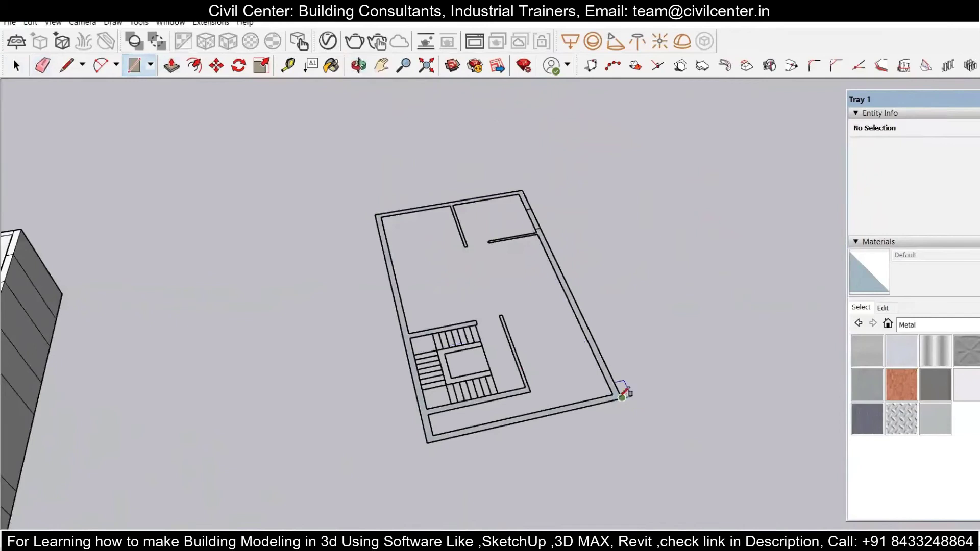
left_click(615, 398)
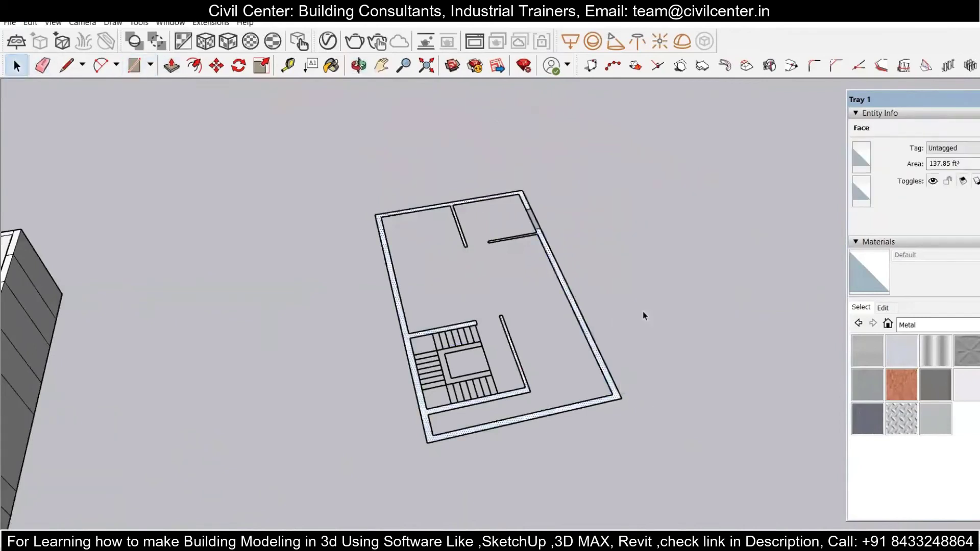
scroll(513, 261, "up", 5)
right_click(506, 257)
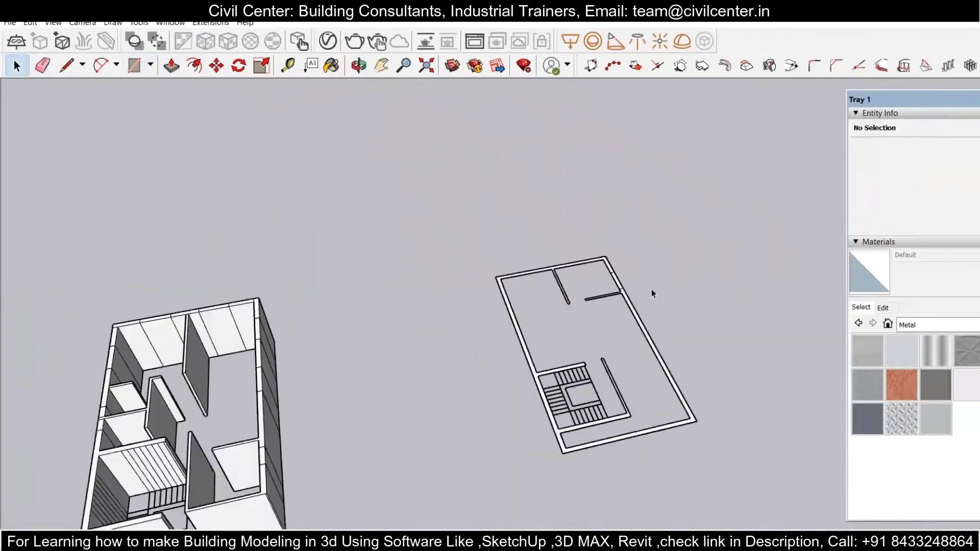
Step: Try to extrude all connected wall faces of the last floor plan in one operation
mouse_move(651, 290)
middle_mouse_down()
mouse_move(577, 374)
mouse_move(537, 303)
middle_mouse_up()
scroll(536, 303, "up", 4)
scroll(565, 330, "down", 4)
mouse_move(508, 354)
middle_mouse_down()
mouse_move(501, 398)
mouse_move(640, 378)
mouse_move(524, 292)
middle_mouse_up()
scroll(540, 260, "up", 2)
scroll(408, 376, "down", 10)
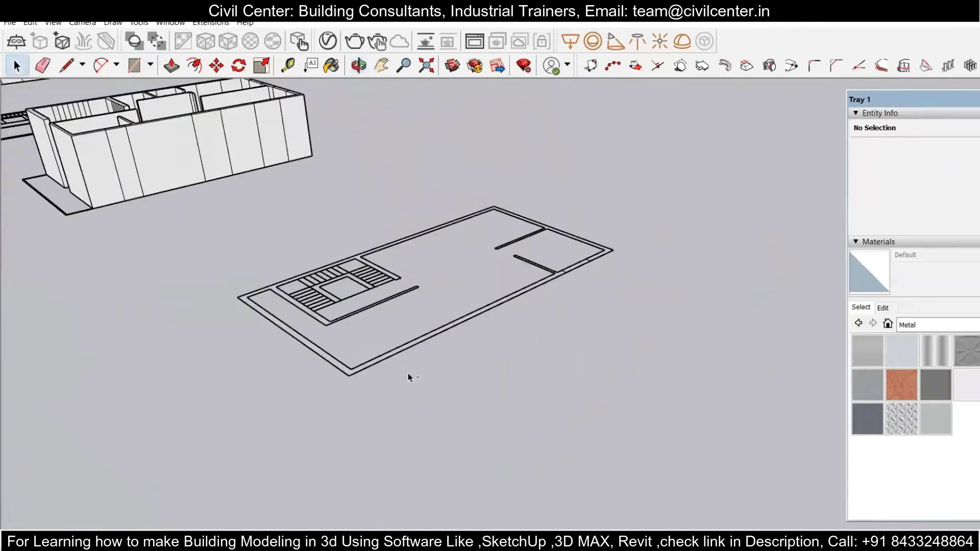
scroll(369, 316, "up", 3)
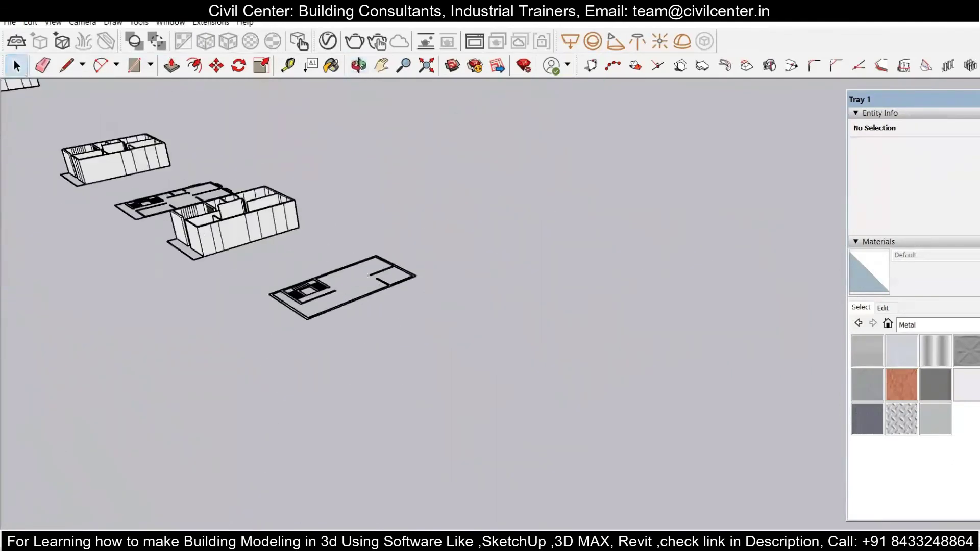
scroll(383, 332, "up", 5)
scroll(382, 332, "down", 1)
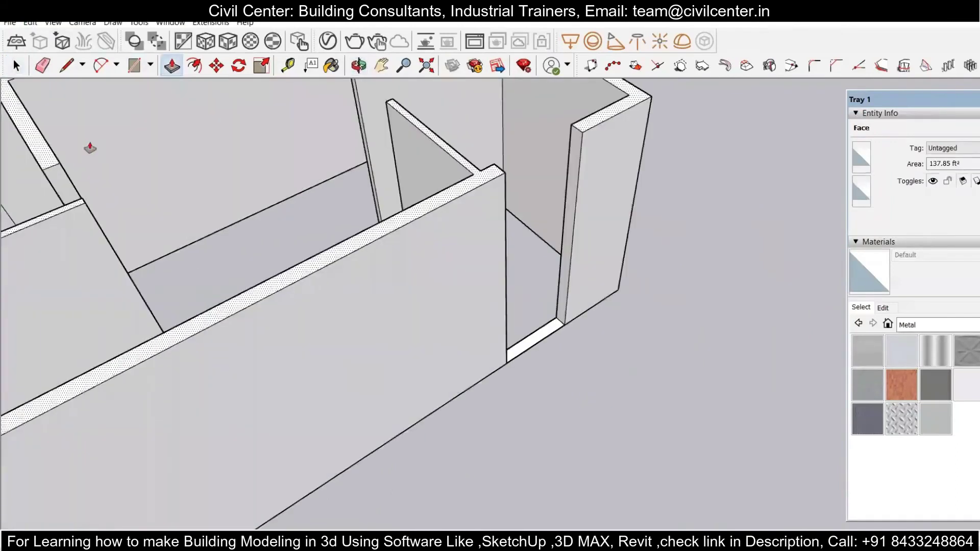
middle_click_drag(87, 148, 310, 192)
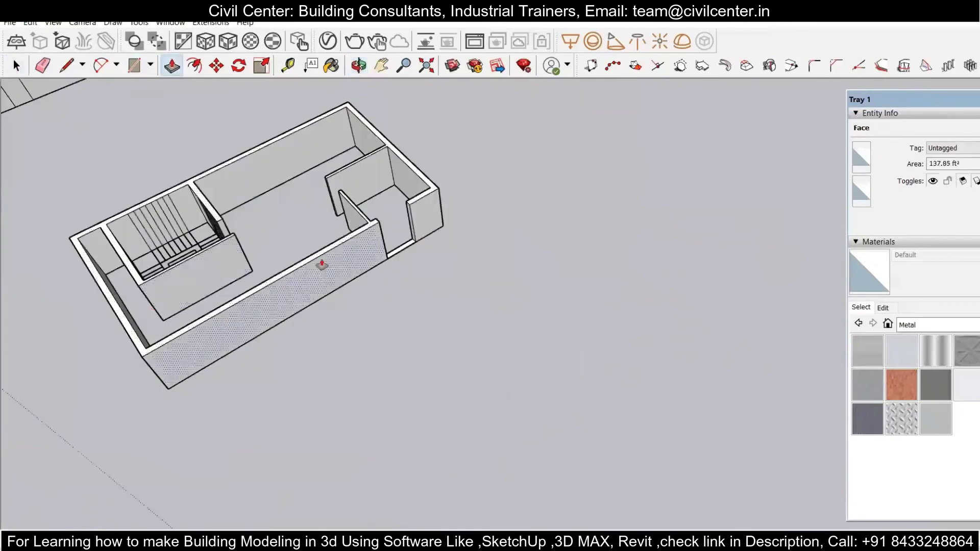
scroll(357, 219, "up", 2)
left_click_drag(385, 232, 389, 273)
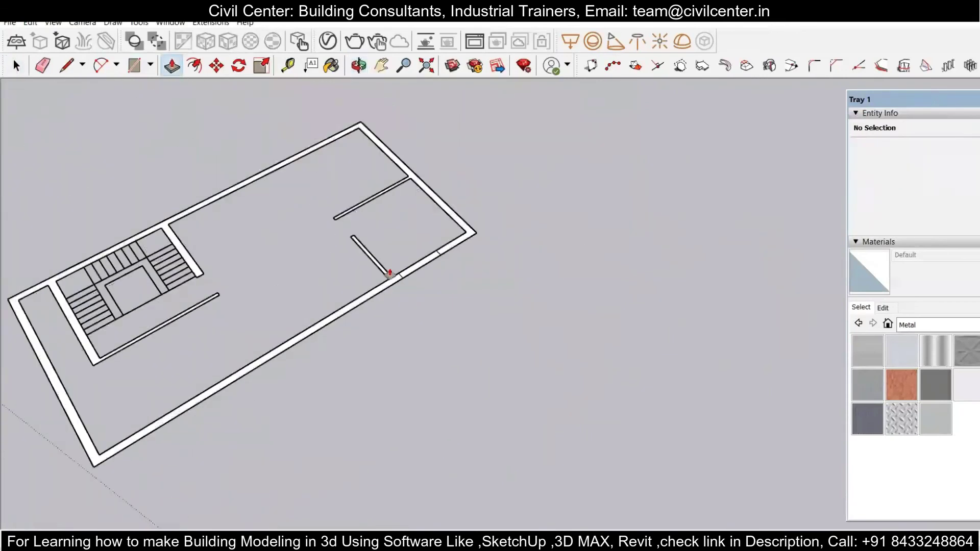
Step: Split the side wall beside the short partition and extrude the partition and the adjoining wall segment 10'
scroll(31, 303, "down", 1)
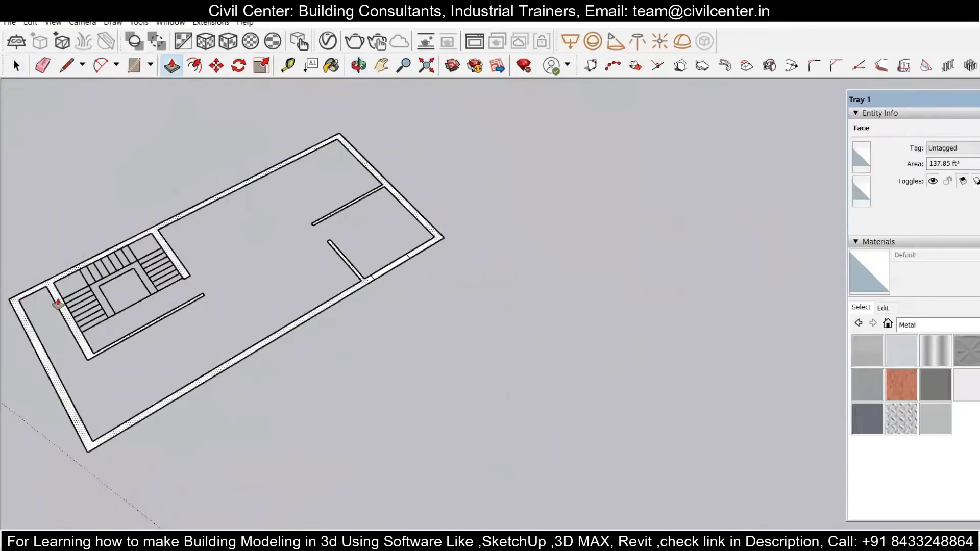
scroll(350, 274, "up", 2)
scroll(350, 274, "down", 2)
scroll(357, 276, "up", 3)
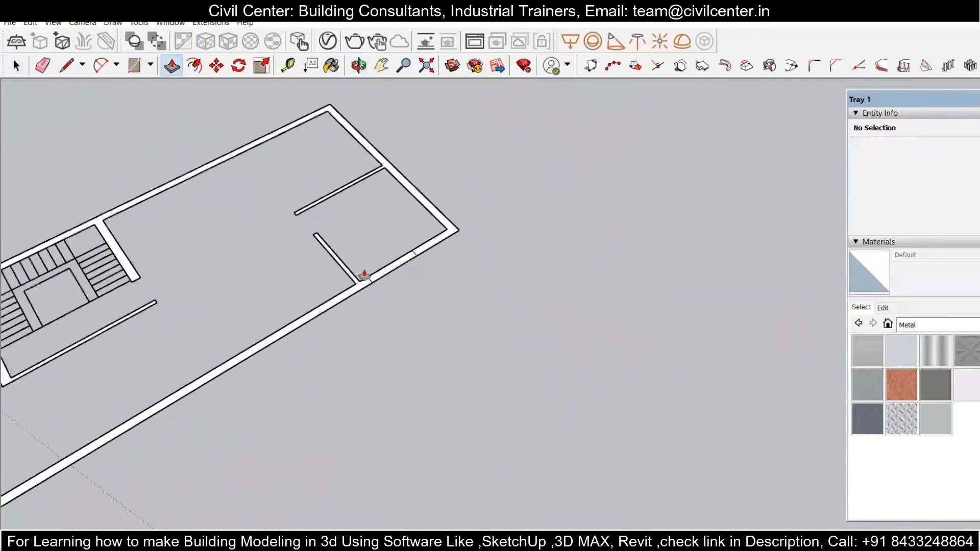
scroll(348, 280, "down", 4)
scroll(477, 243, "up", 2)
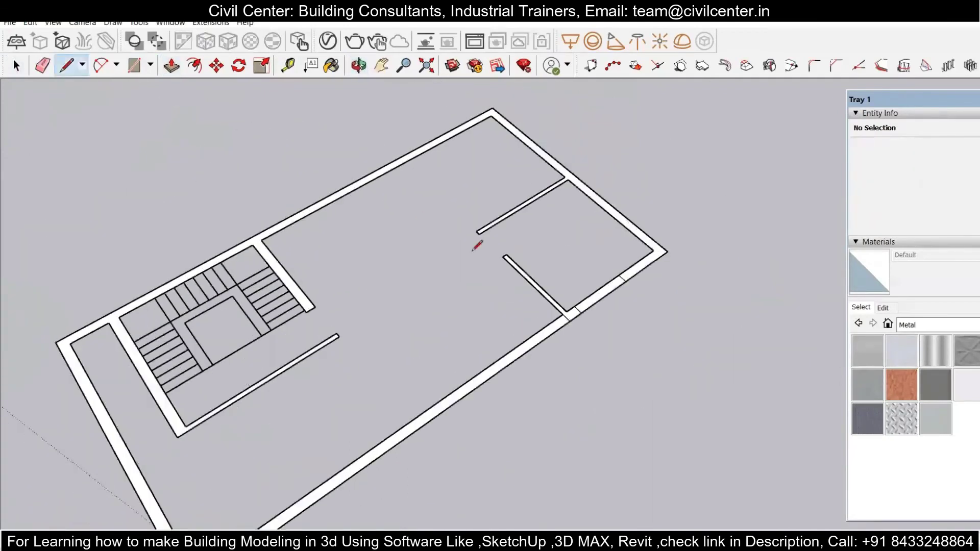
scroll(573, 315, "up", 3)
left_click(572, 315)
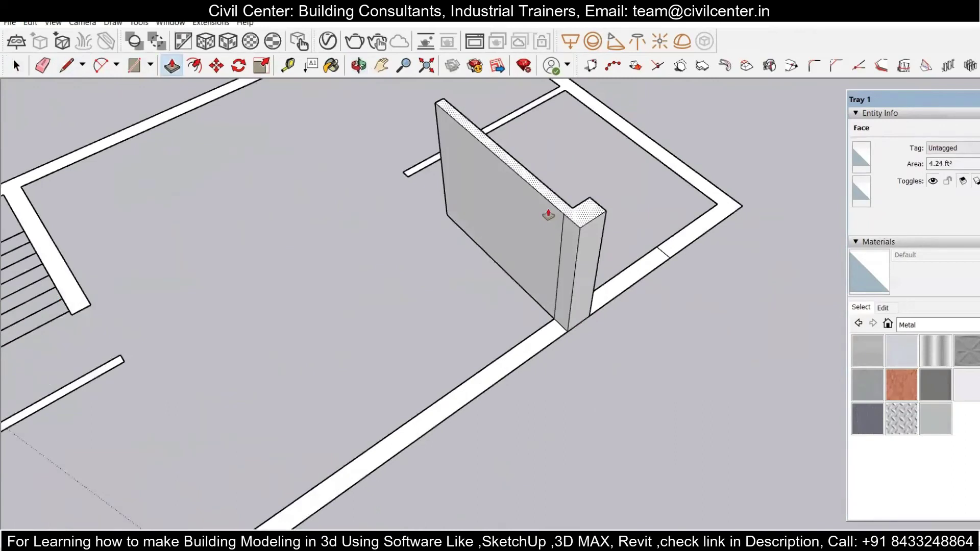
type("10'")
key("Return")
double_click(631, 277)
left_click(706, 213)
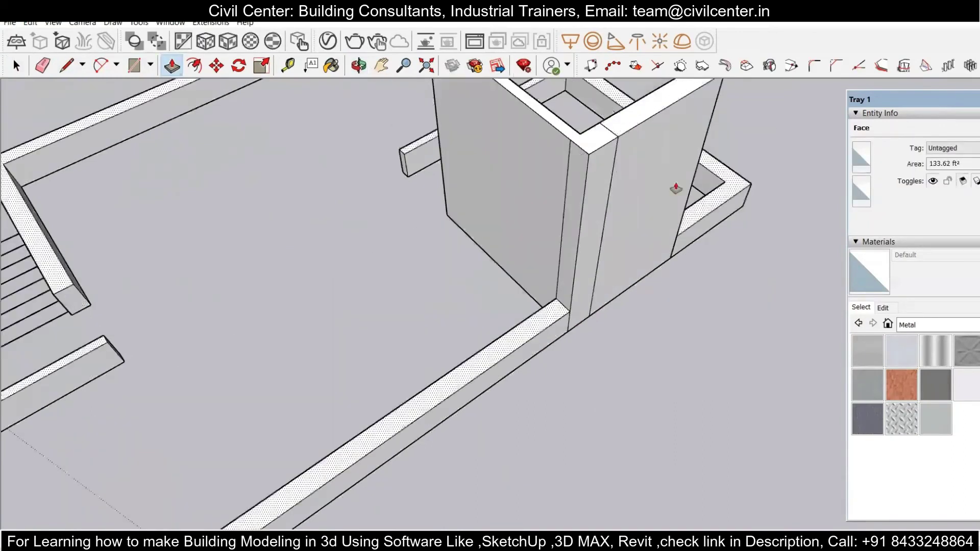
key("Escape")
Step: Split the rear wall at the other partition with a line and extrude the corner section to the same height
scroll(675, 188, "down", 5)
middle_click_drag(675, 189, 374, 331)
middle_click_drag(633, 428, 556, 388)
scroll(636, 394, "up", 5)
scroll(636, 393, "down", 2)
key("l")
left_click(602, 383)
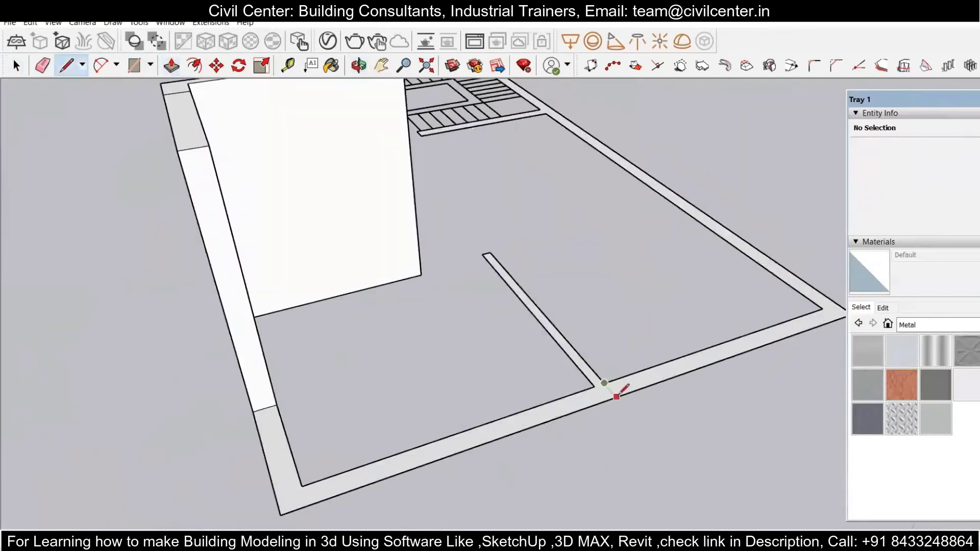
left_click(617, 397)
scroll(617, 397, "down", 3)
middle_click_drag(383, 452, 472, 448)
key("p")
left_click(536, 460)
left_click(444, 245)
Step: Draw a line separating the staircase walls from the outer corner and extrude the staircase walls to the same height
middle_click_drag(587, 357, 754, 435)
scroll(437, 328, "up", 5)
key("l")
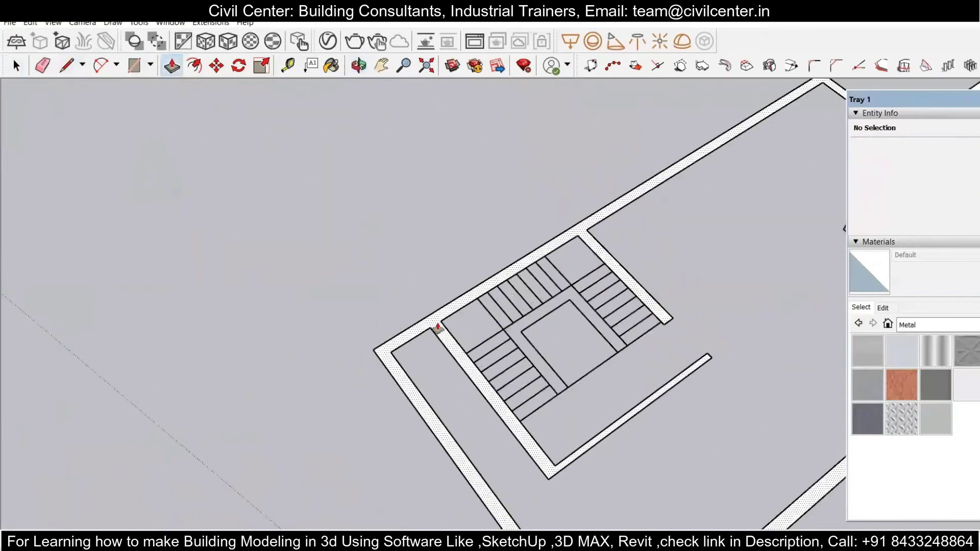
left_click(432, 329)
left_click(424, 320)
left_click(586, 233)
mouse_move(592, 357)
middle_mouse_down()
mouse_move(589, 335)
mouse_move(479, 276)
middle_mouse_up()
key("p")
left_click(468, 374)
left_click(479, 250)
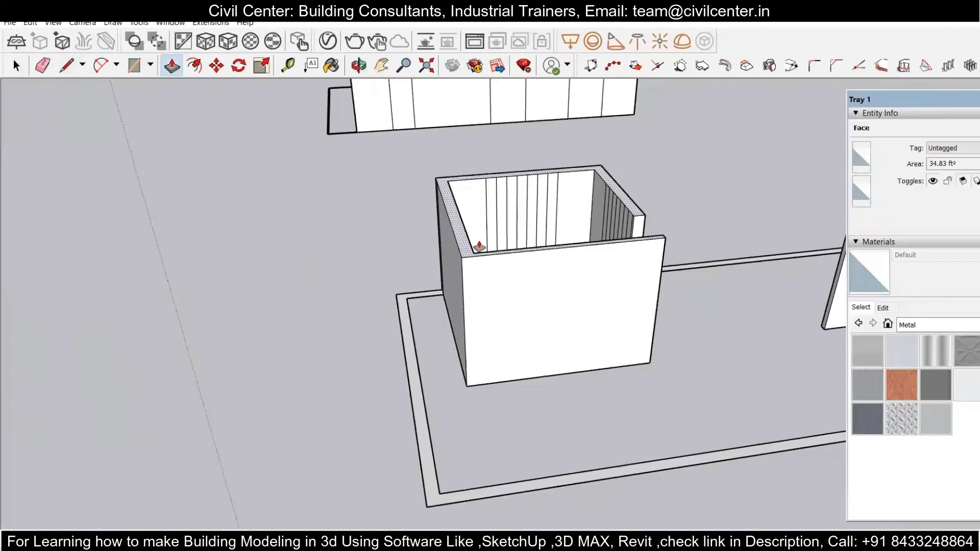
Step: Erase the vertical stair lines left on the staircase walls of the extruded floor model with many partitions
scroll(587, 250, "down", 10)
middle_click_drag(108, 171, 415, 219, "shift")
scroll(469, 308, "up", 10)
middle_click_drag(392, 357, 450, 387)
scroll(444, 306, "up", 5)
middle_click_drag(434, 245, 313, 483)
scroll(286, 352, "down", 5)
scroll(326, 449, "up", 5)
middle_click_drag(433, 378, 160, 282, "shift")
middle_click_drag(229, 408, 122, 448)
scroll(311, 207, "up", 5)
scroll(314, 282, "down", 3)
middle_click_drag(311, 207, 584, 209, "shift")
key("e")
scroll(376, 265, "down", 1)
scroll(376, 330, "up", 5)
scroll(384, 306, "down", 5)
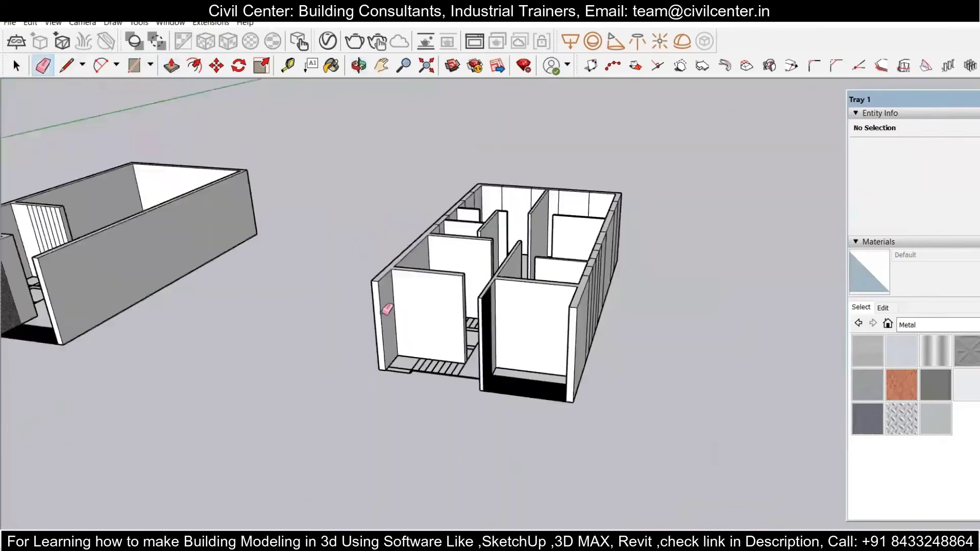
Step: Erase the vertical stair lines from the staircase walls of the neighbouring open-plan floor model
scroll(416, 332, "up", 5)
scroll(416, 332, "down", 6)
scroll(350, 307, "up", 8)
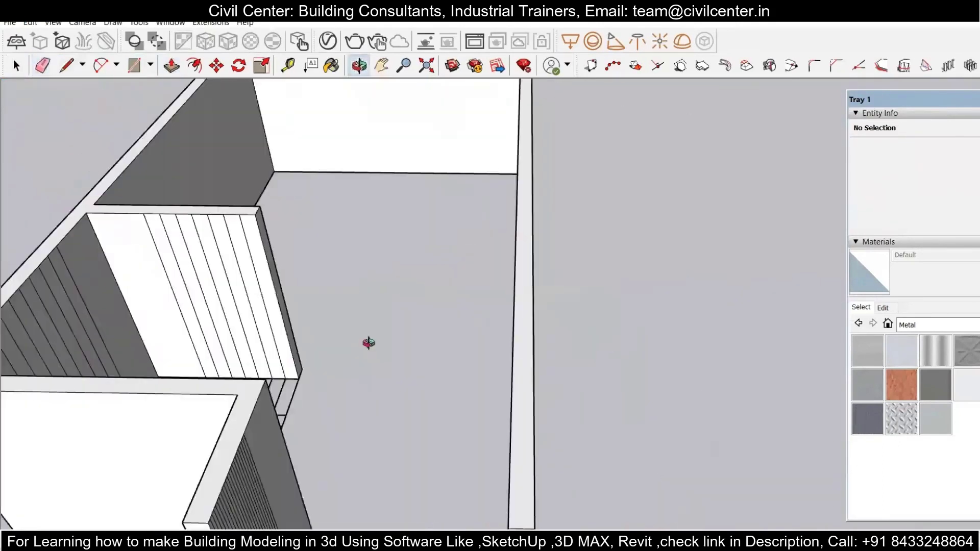
scroll(170, 272, "down", 5)
scroll(163, 271, "up", 6)
mouse_move(341, 170)
middle_mouse_down()
mouse_move(5, 218)
mouse_move(466, 127)
middle_mouse_up()
scroll(403, 302, "down", 6)
scroll(678, 217, "up", 4)
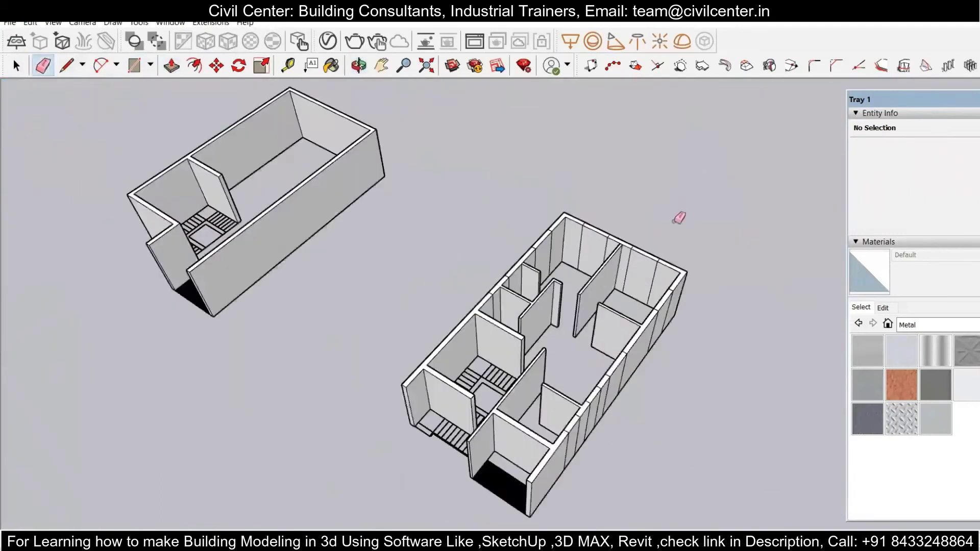
Step: Erase the seam lines across the top of the long side wall on the partitioned floor model
scroll(421, 328, "up", 5)
scroll(361, 360, "up", 3)
scroll(553, 219, "down", 6)
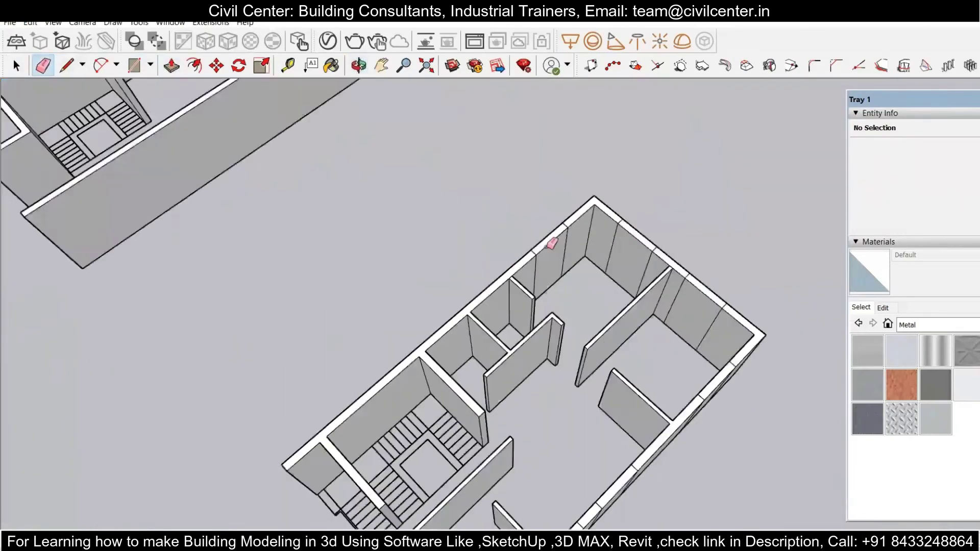
scroll(524, 276, "up", 8)
scroll(586, 328, "down", 5)
scroll(592, 365, "up", 2)
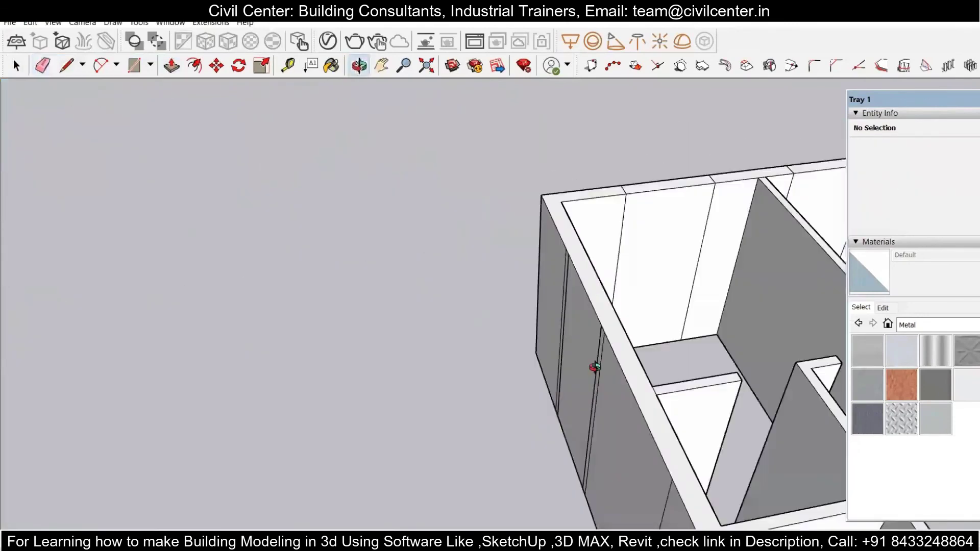
scroll(485, 218, "down", 3)
scroll(514, 319, "up", 1)
middle_click_drag(518, 314, 457, 283)
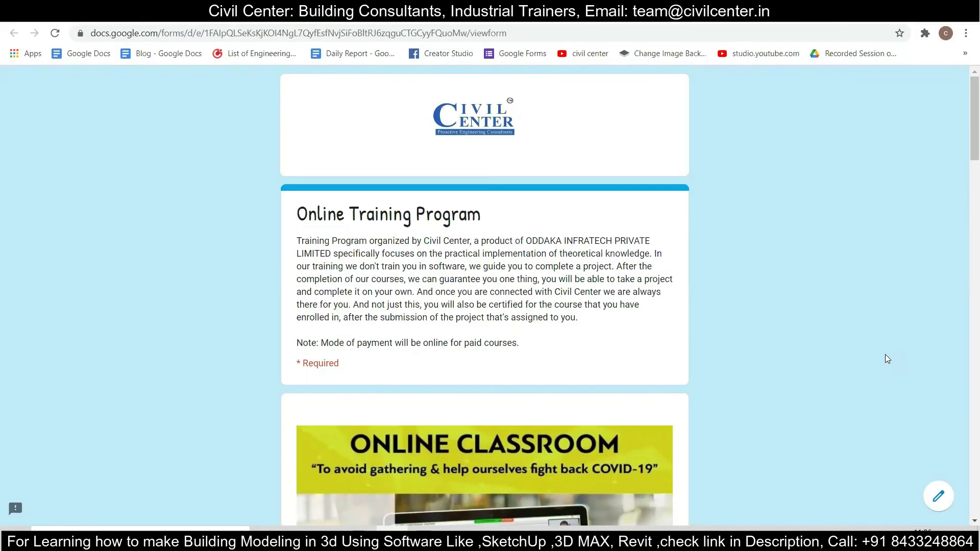
Step: Switch to the browser and look through the Online Training Program form, including its course list and contact questions
scroll(886, 358, "down", 8)
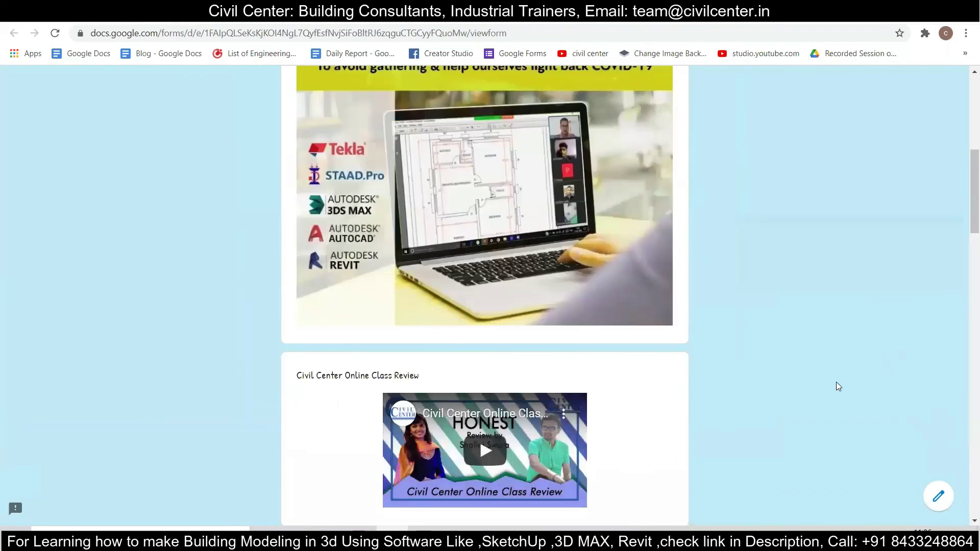
scroll(838, 386, "up", 5)
scroll(837, 386, "up", 3)
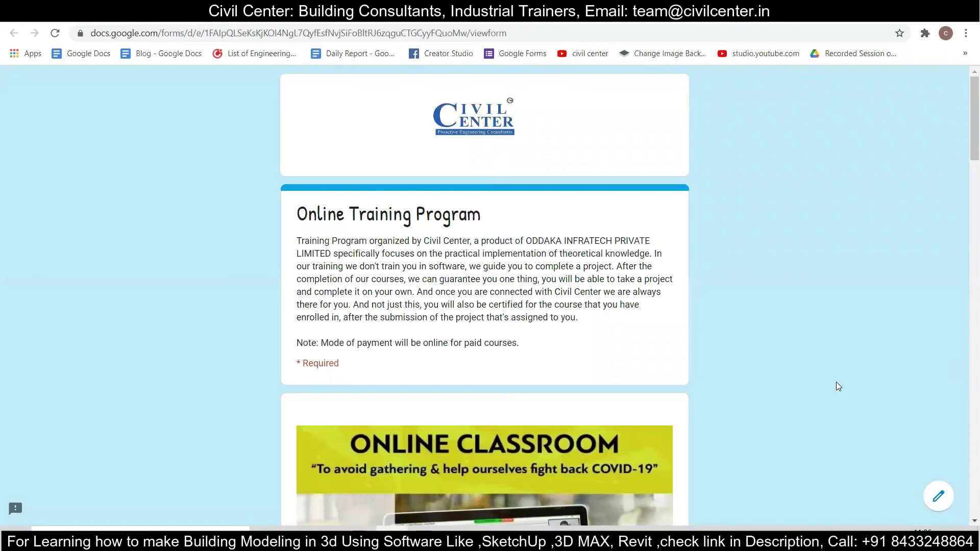
scroll(837, 386, "down", 7)
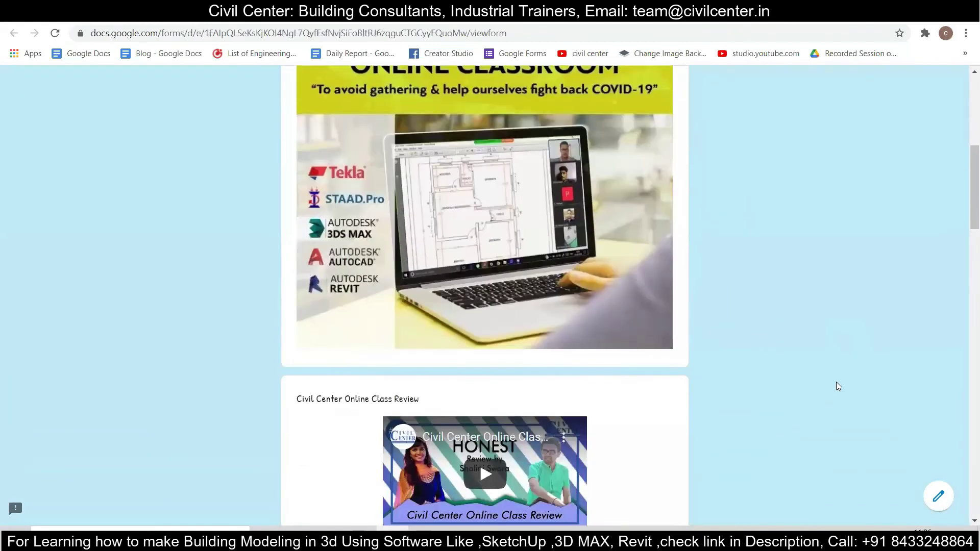
scroll(837, 386, "down", 7)
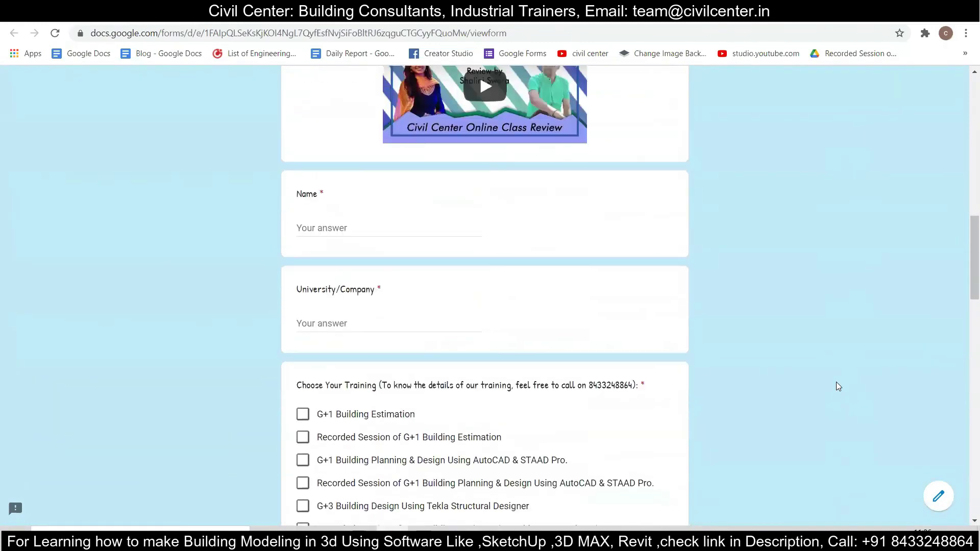
scroll(838, 386, "down", 9)
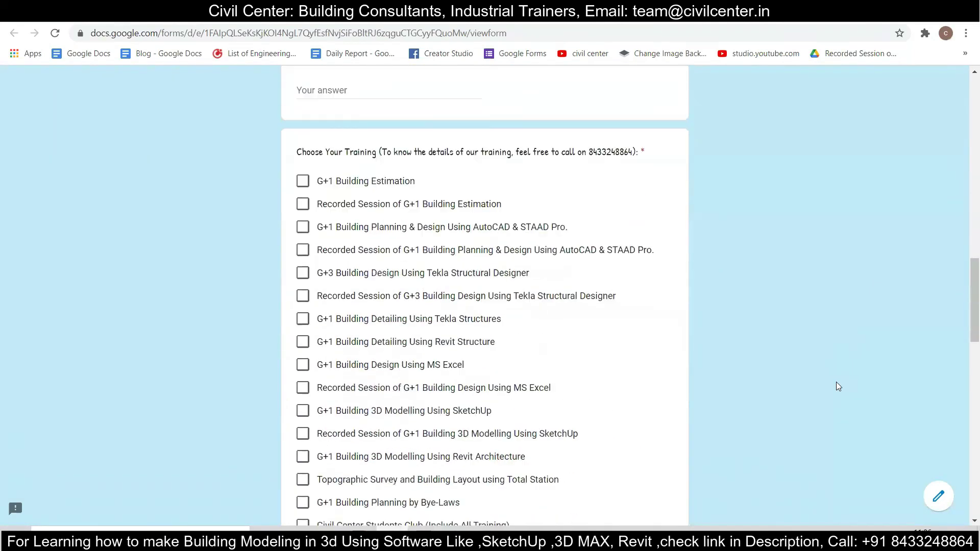
scroll(837, 386, "down", 6)
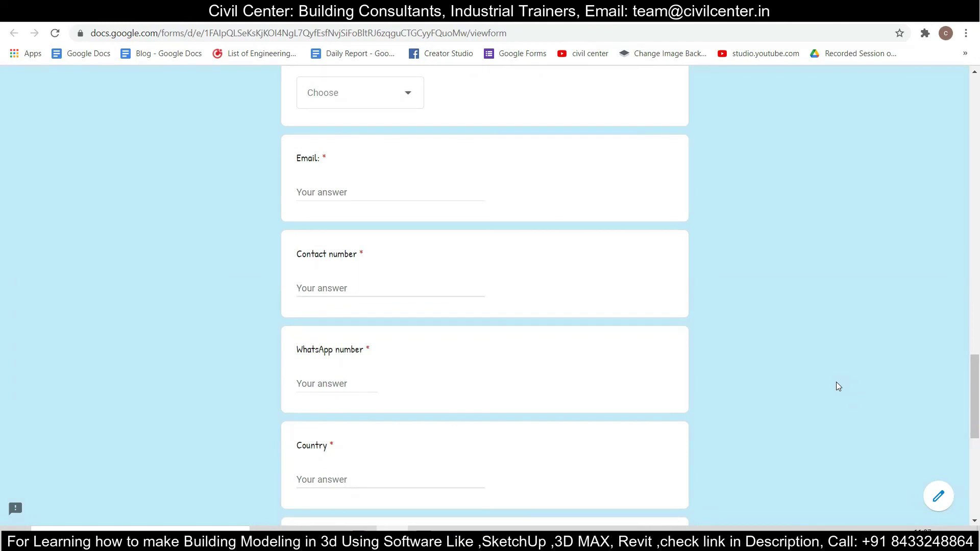
scroll(835, 382, "down", 1)
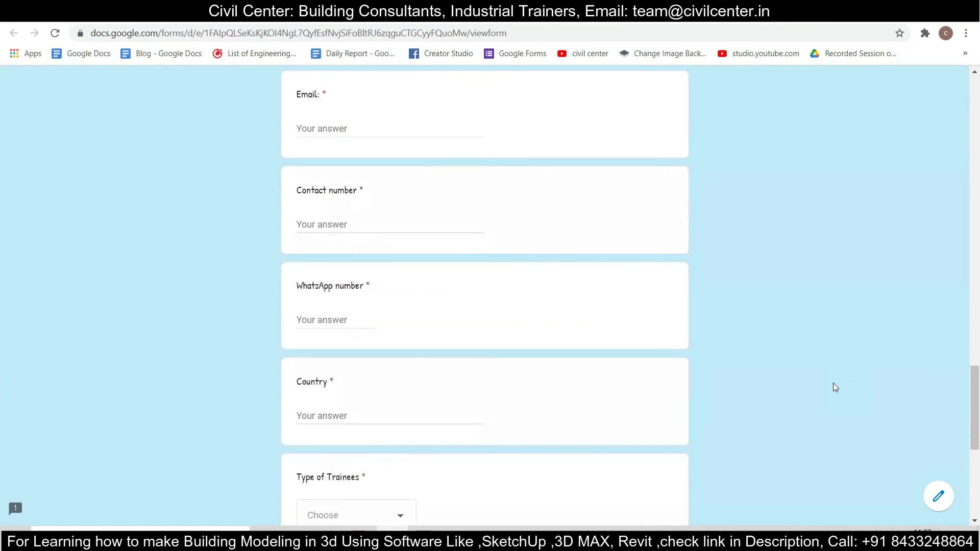
scroll(832, 383, "down", 2)
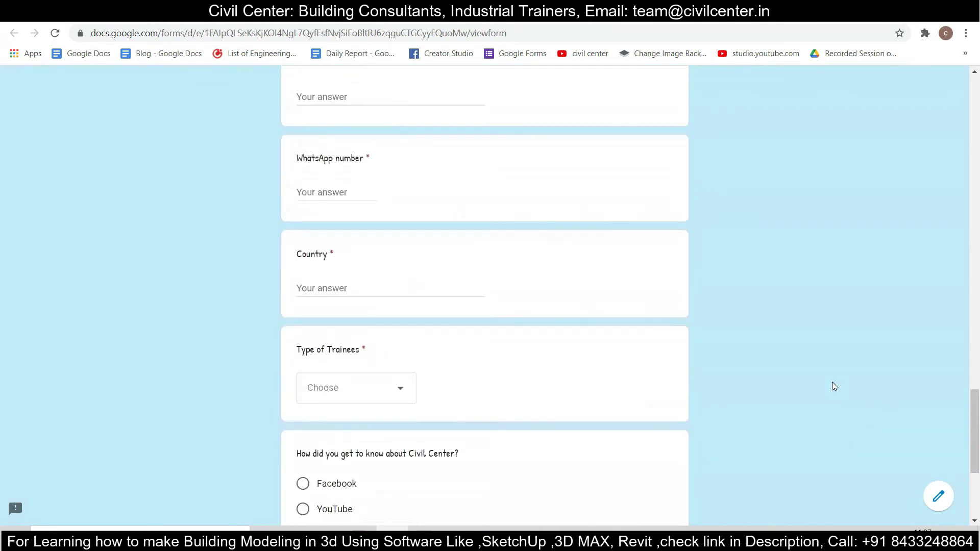
scroll(832, 383, "down", 3)
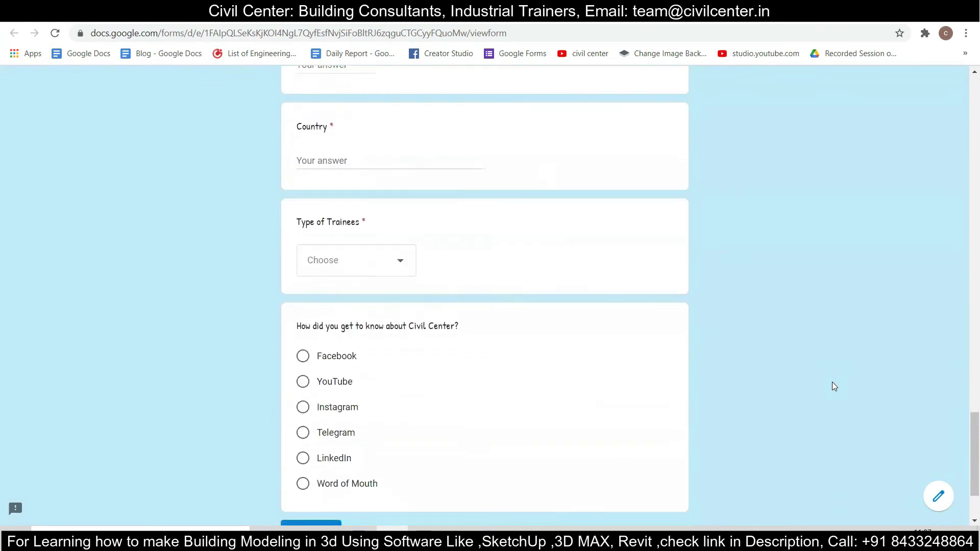
scroll(832, 383, "up", 5)
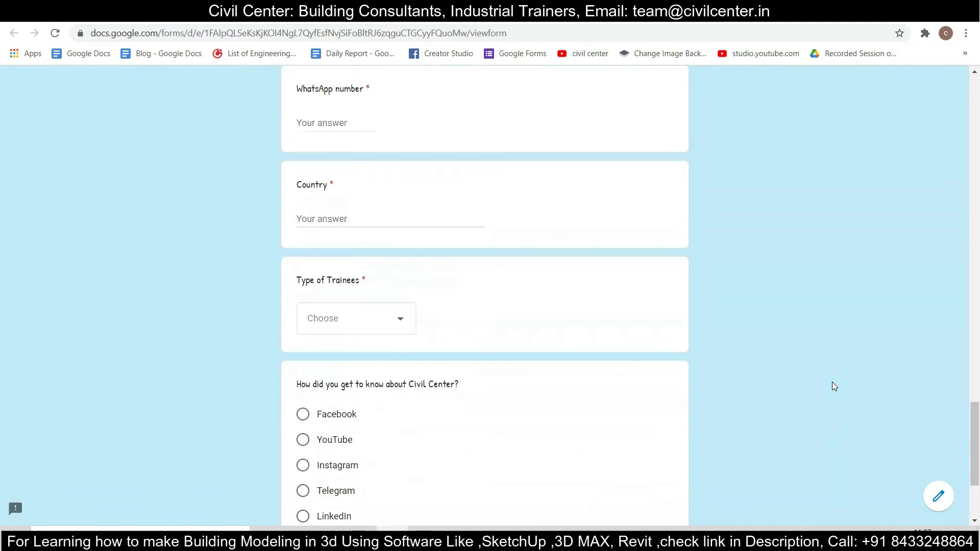